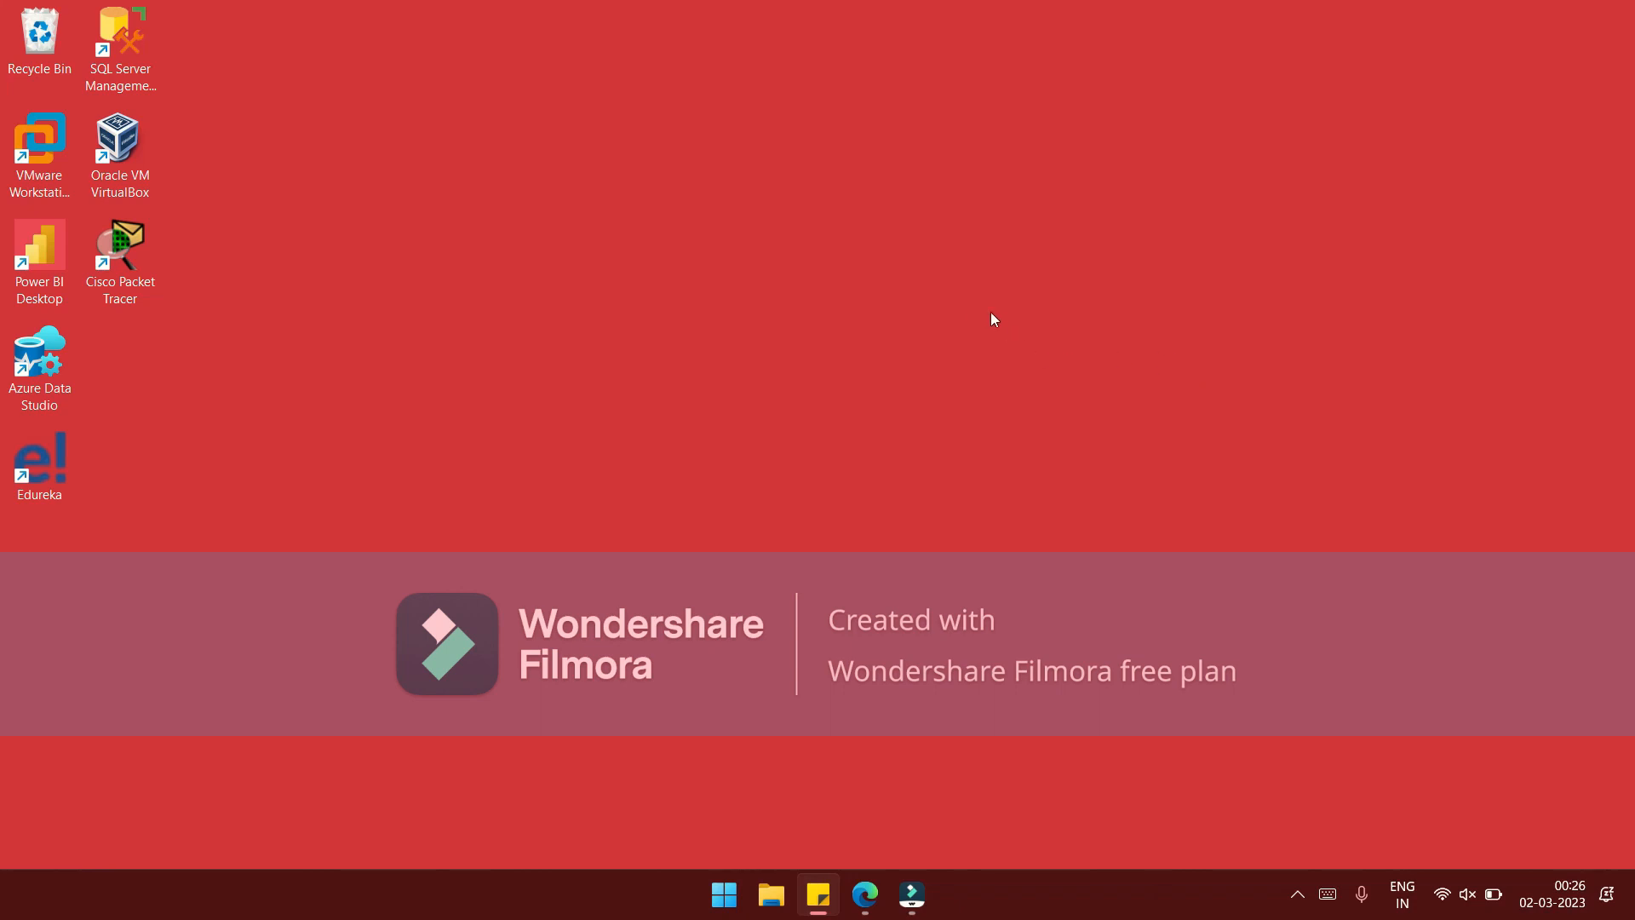
Start a new desktop shortcut and try to use terminal as the location of its item
right_click(880, 213)
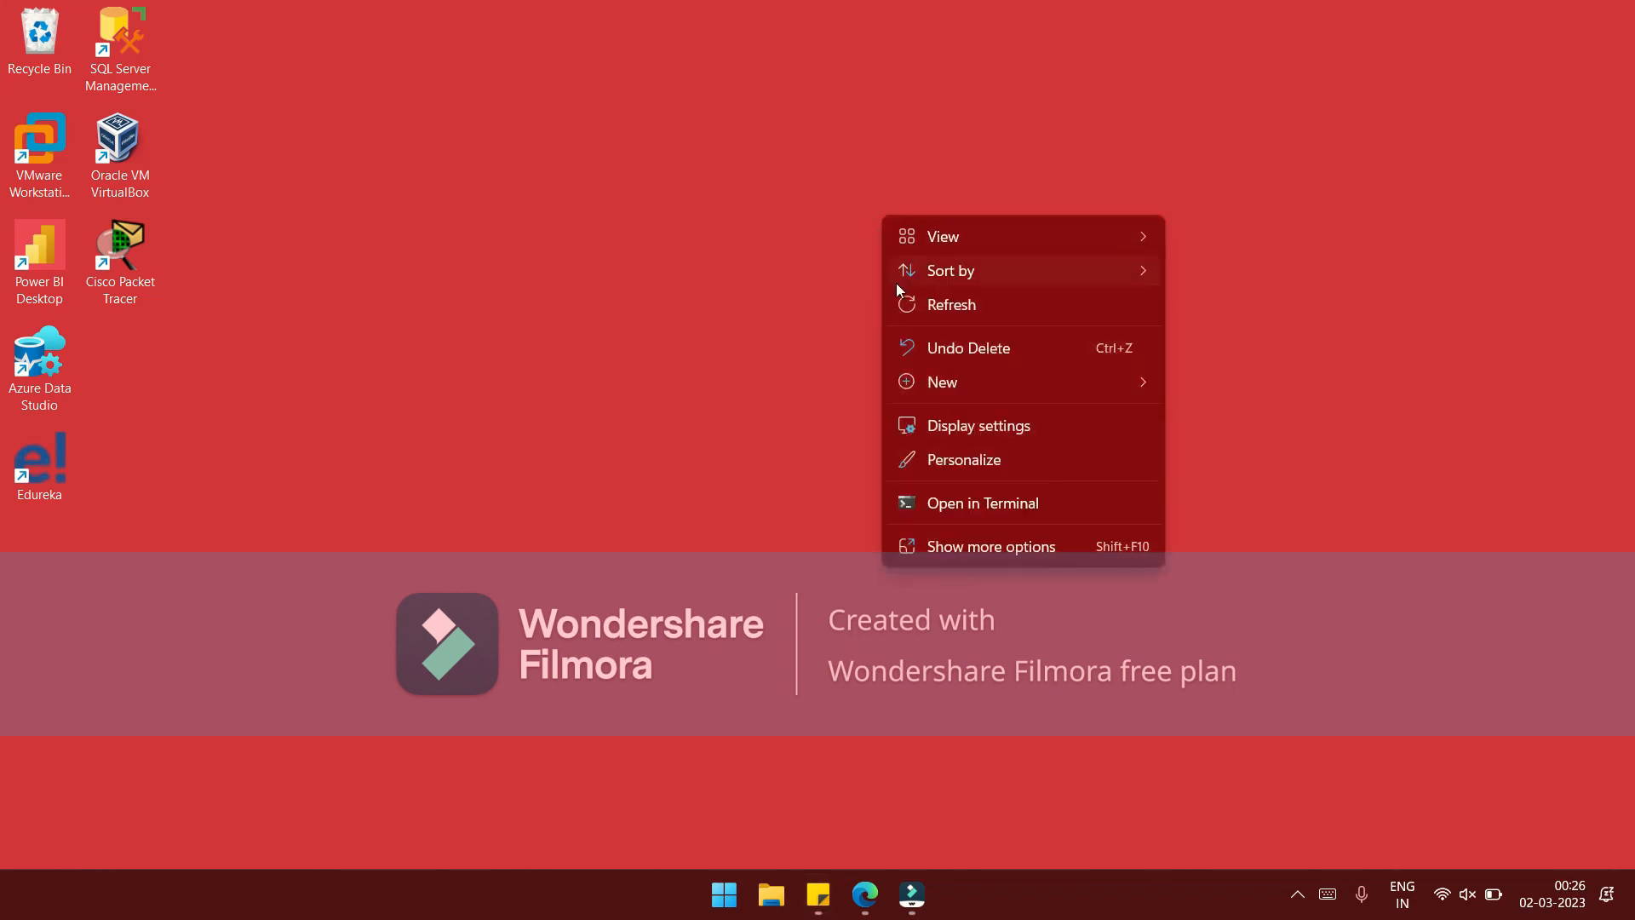
mouse_move(970, 377)
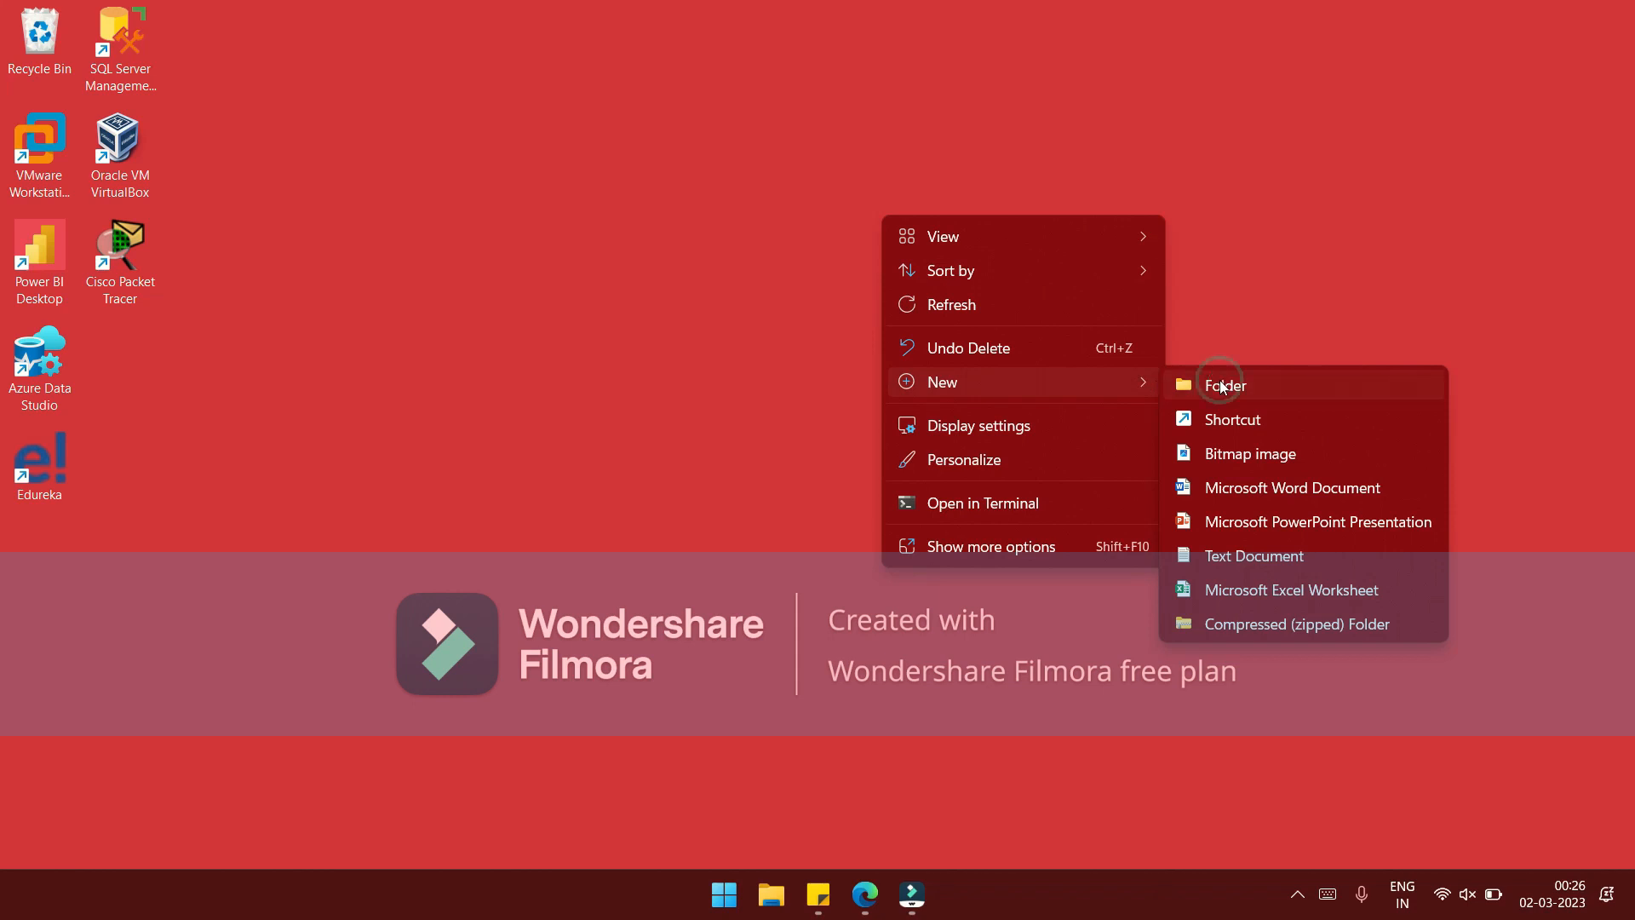
click(1228, 419)
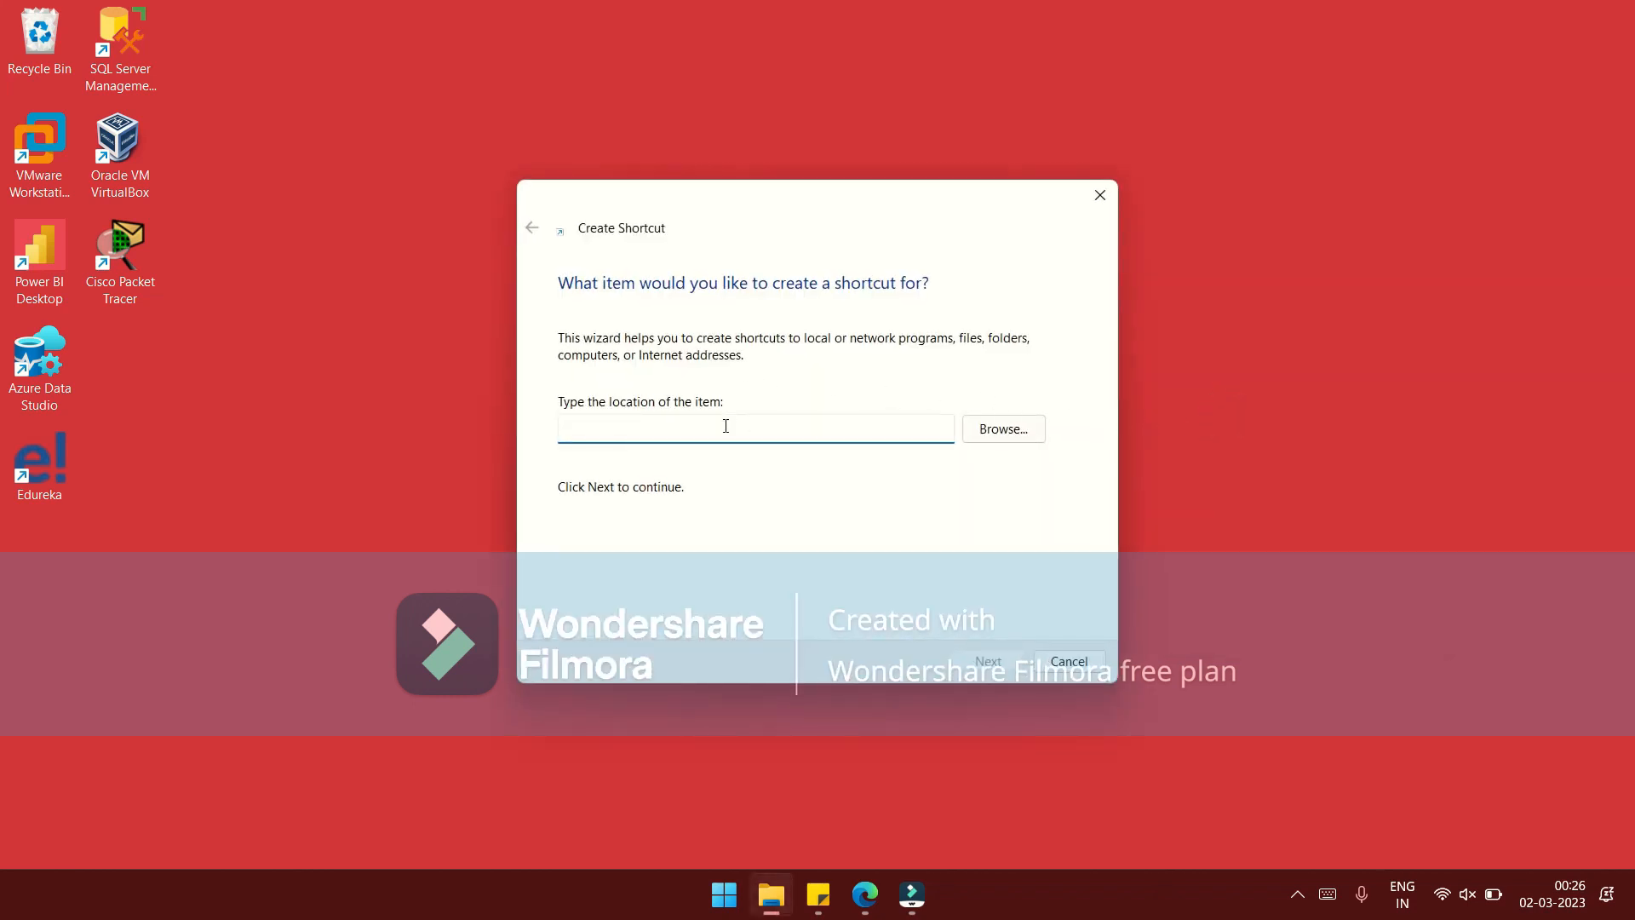
text(terminal)
click(1002, 428)
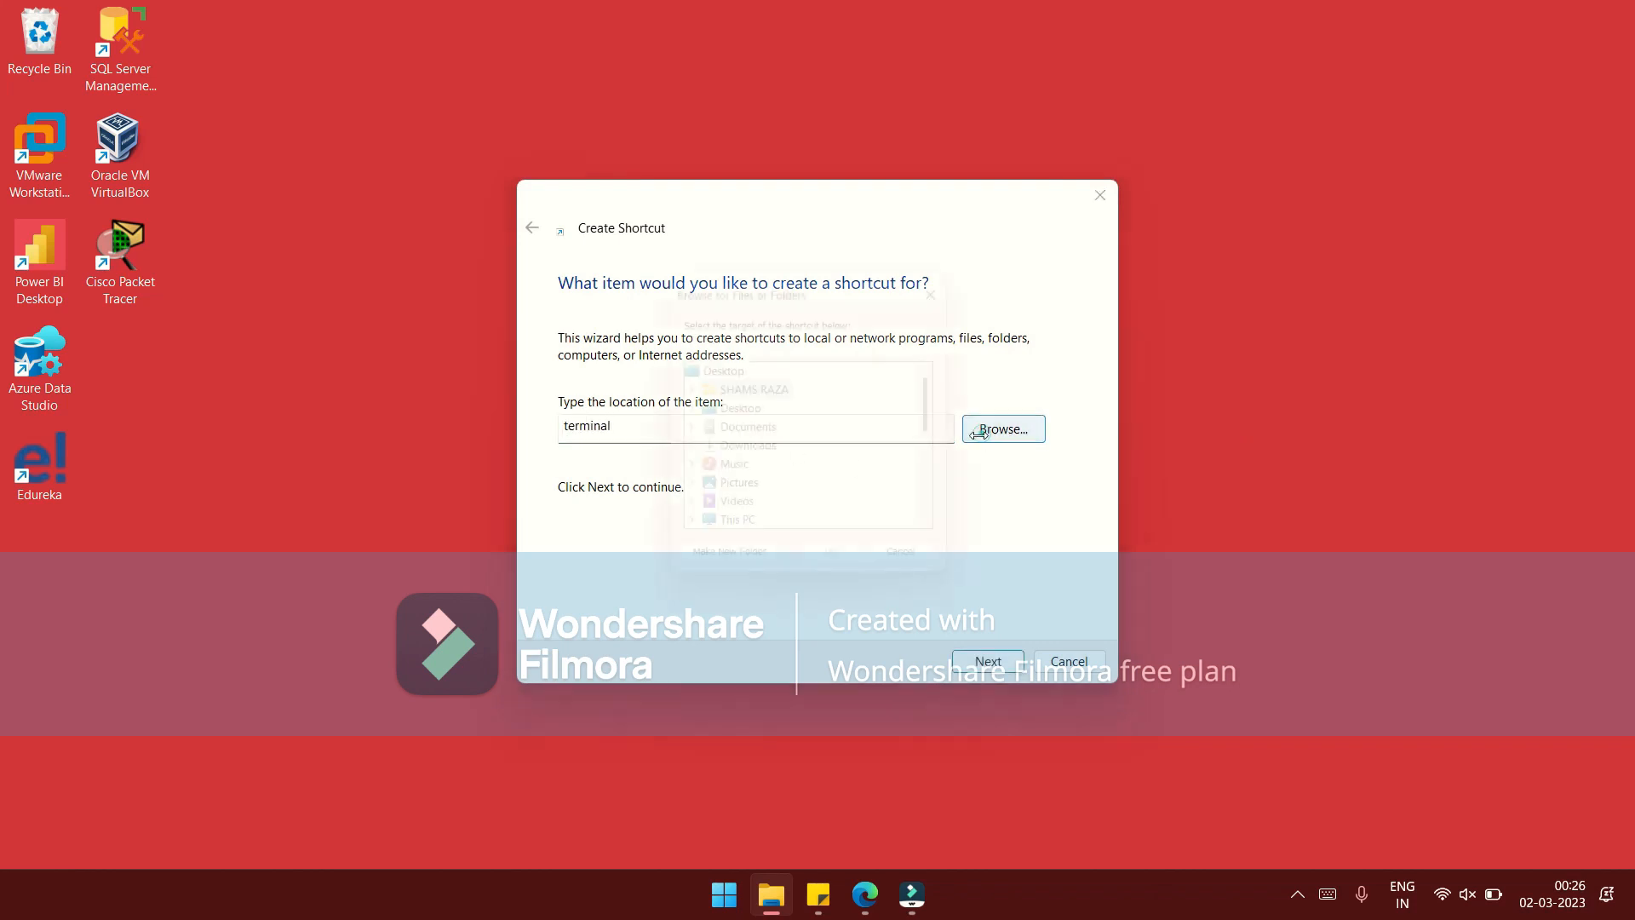
scroll(761, 477, down, 5)
scroll(766, 519, up, 5)
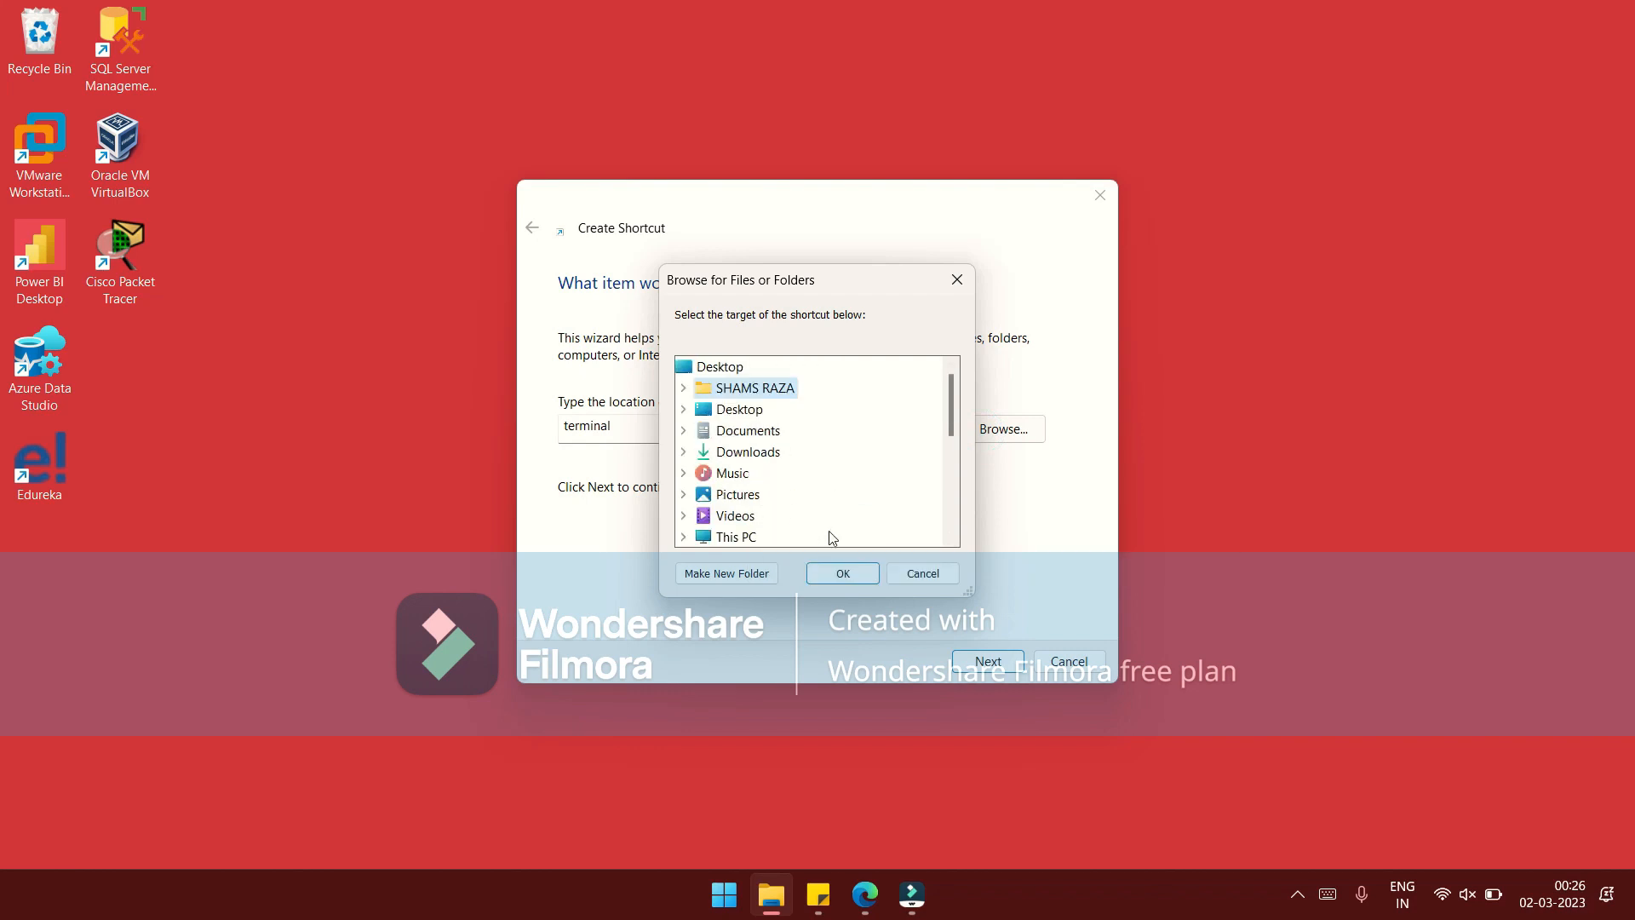
click(922, 574)
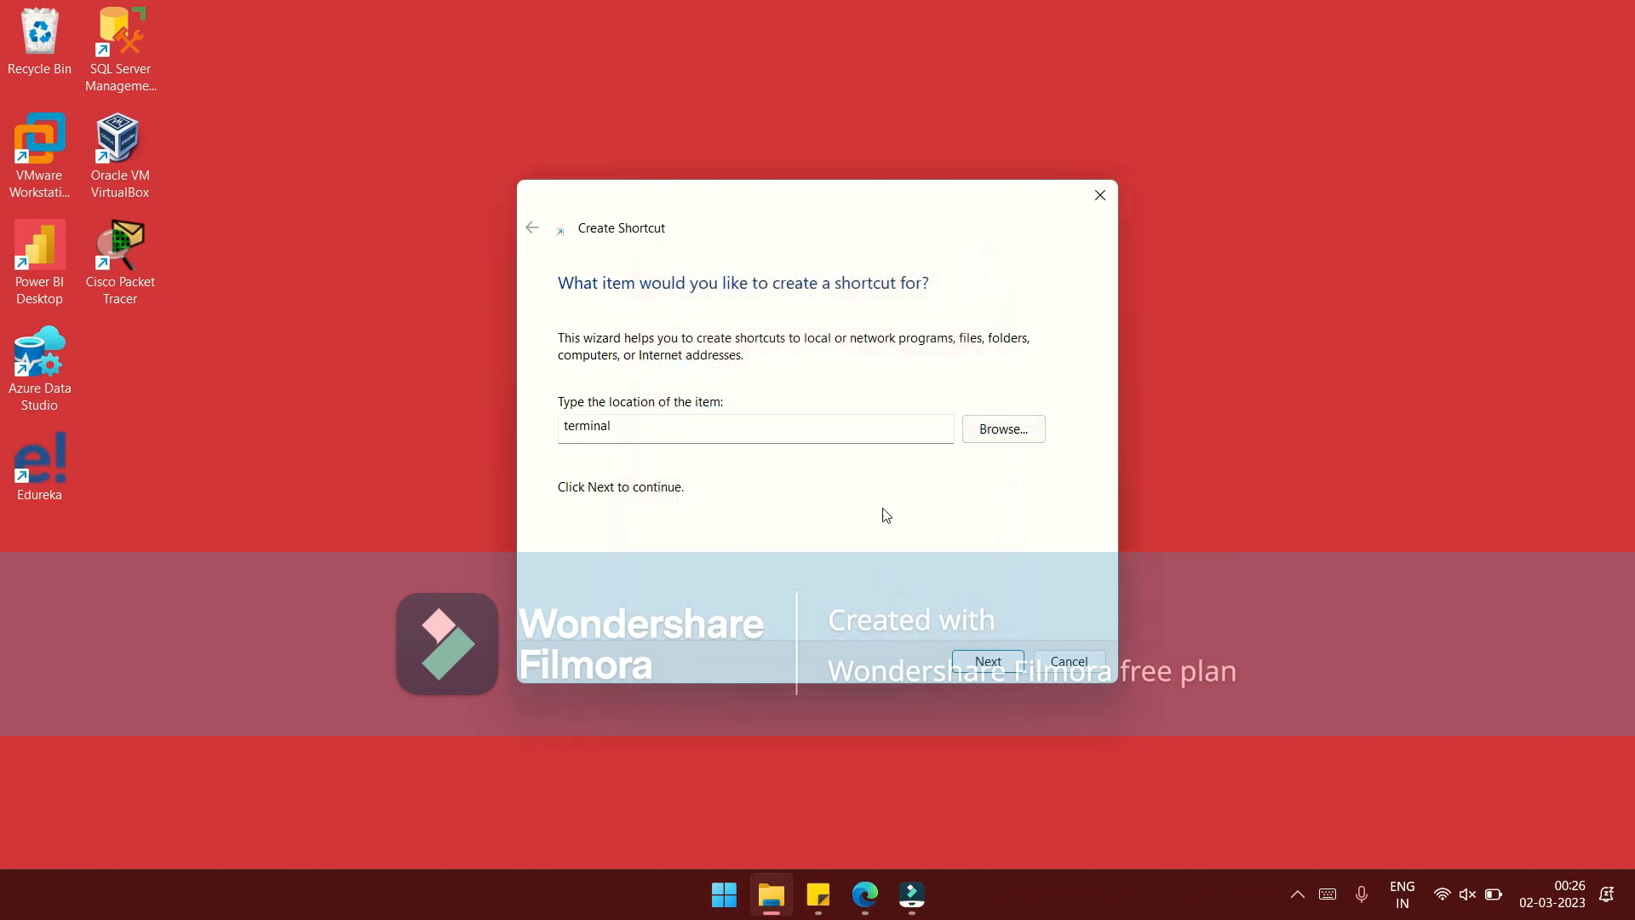
click(979, 663)
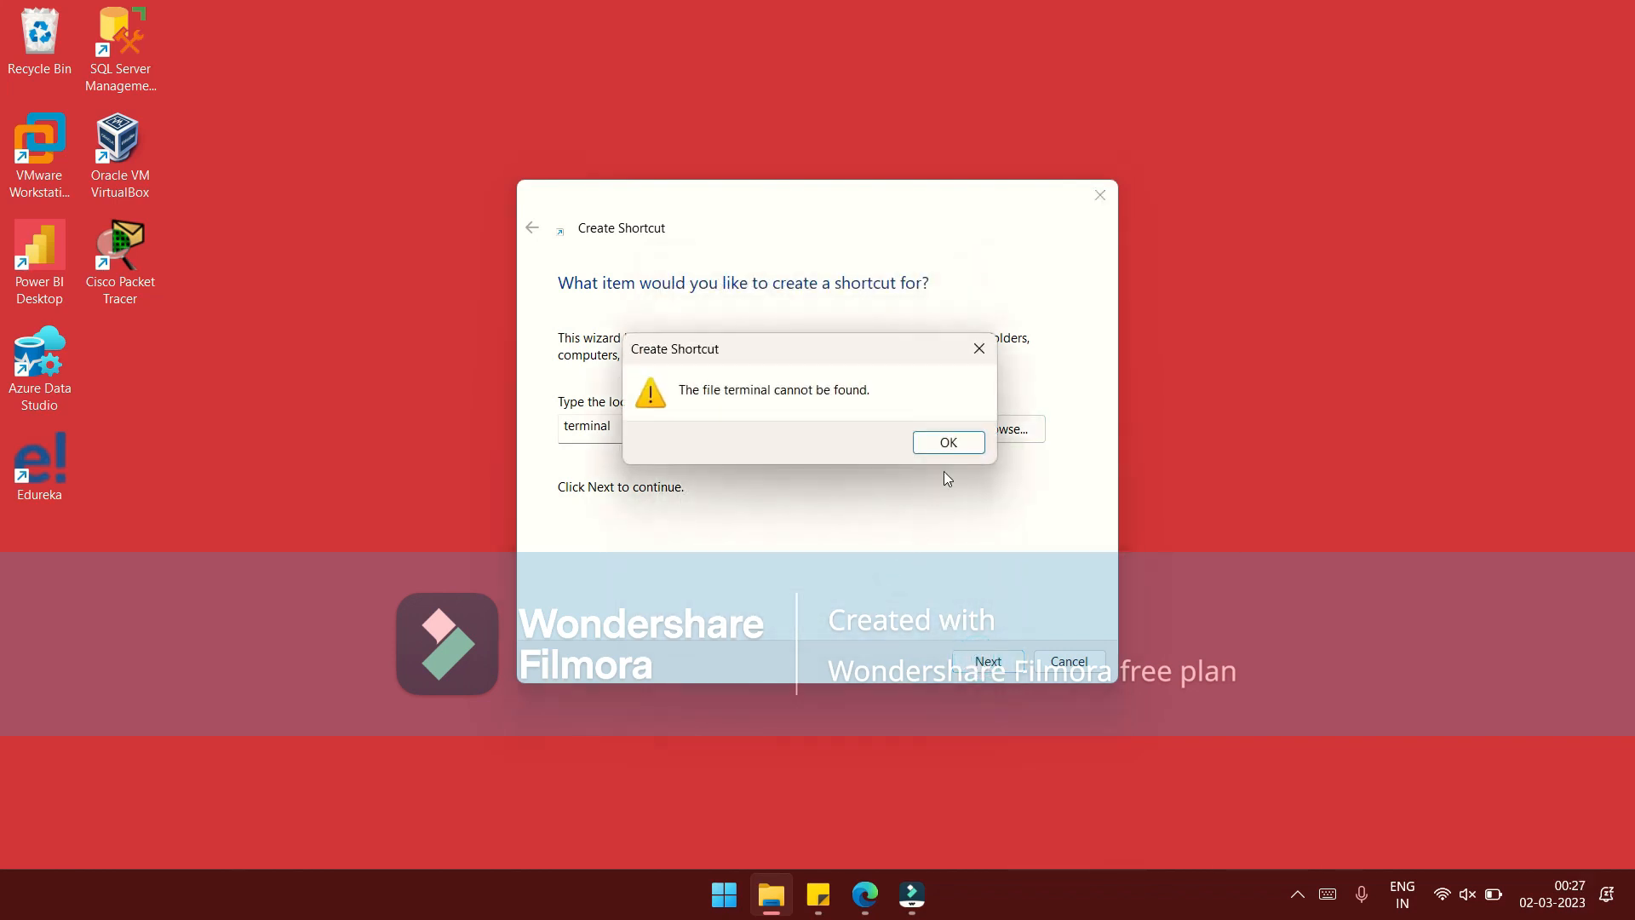
click(948, 442)
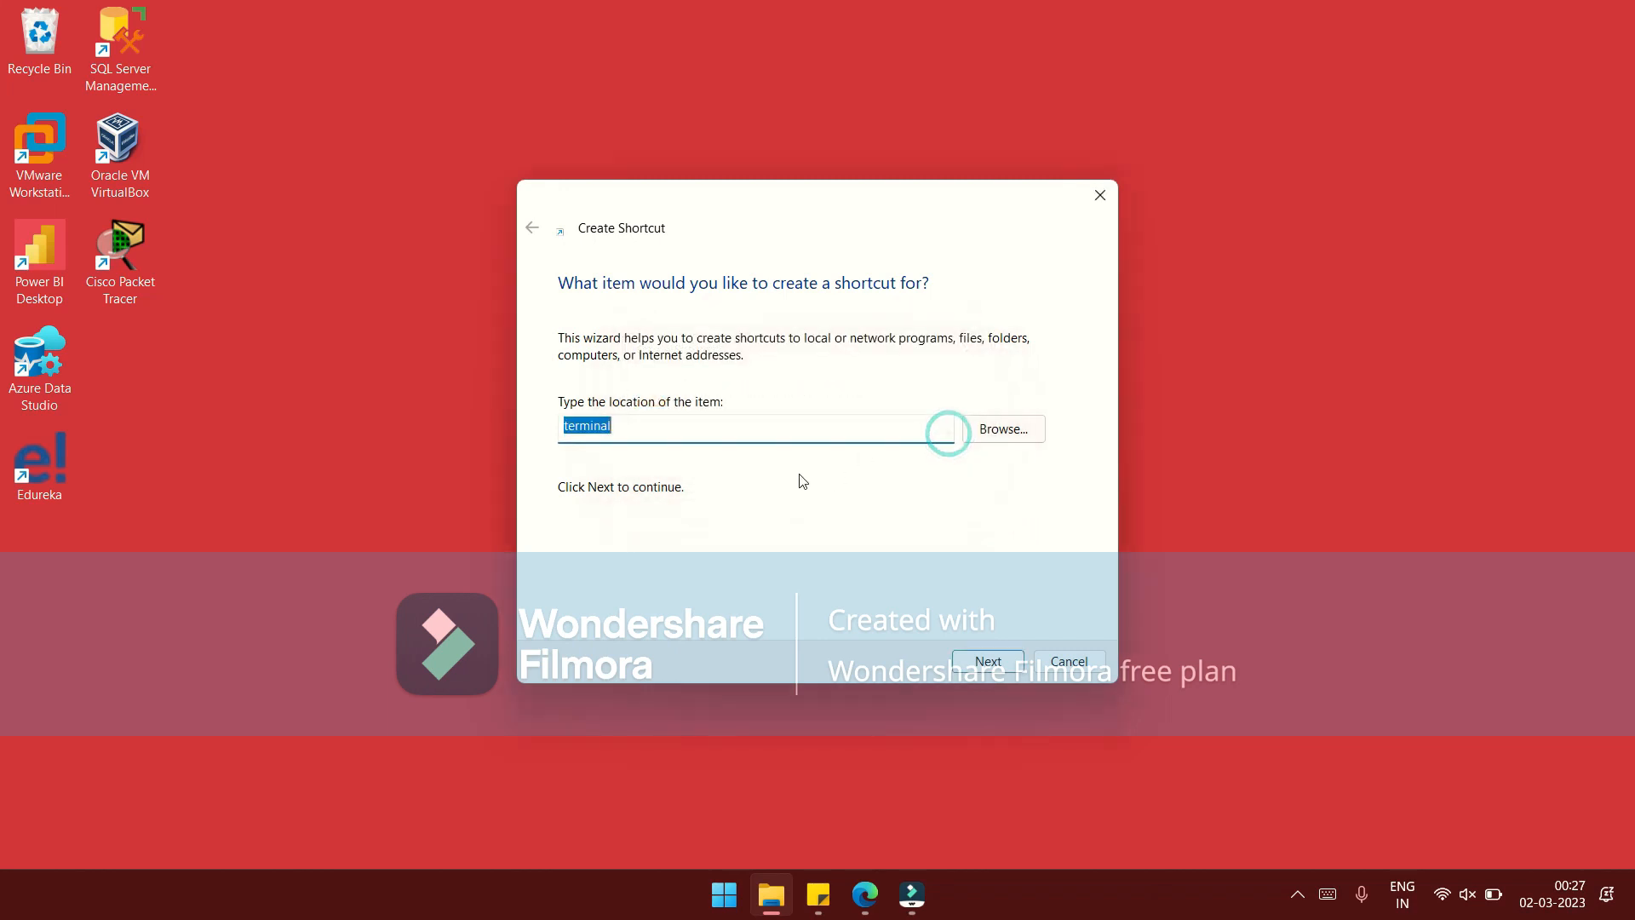
Set the item location to powershell and create the desktop shortcut with the name powershell
key(BackSpace)
text(p)
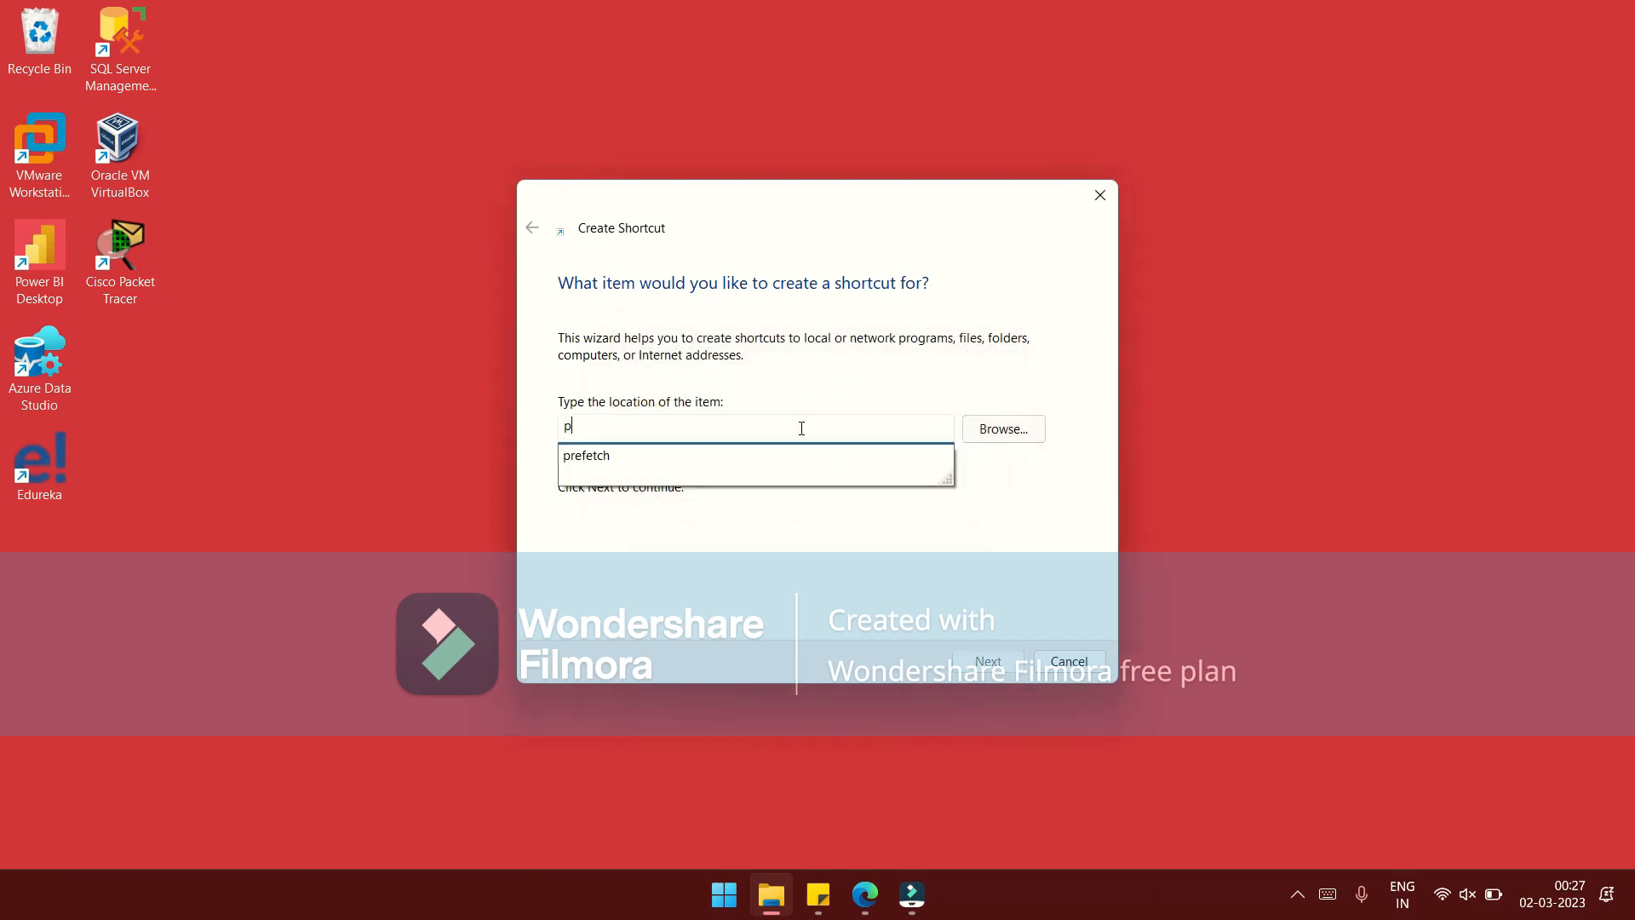
text(owershell)
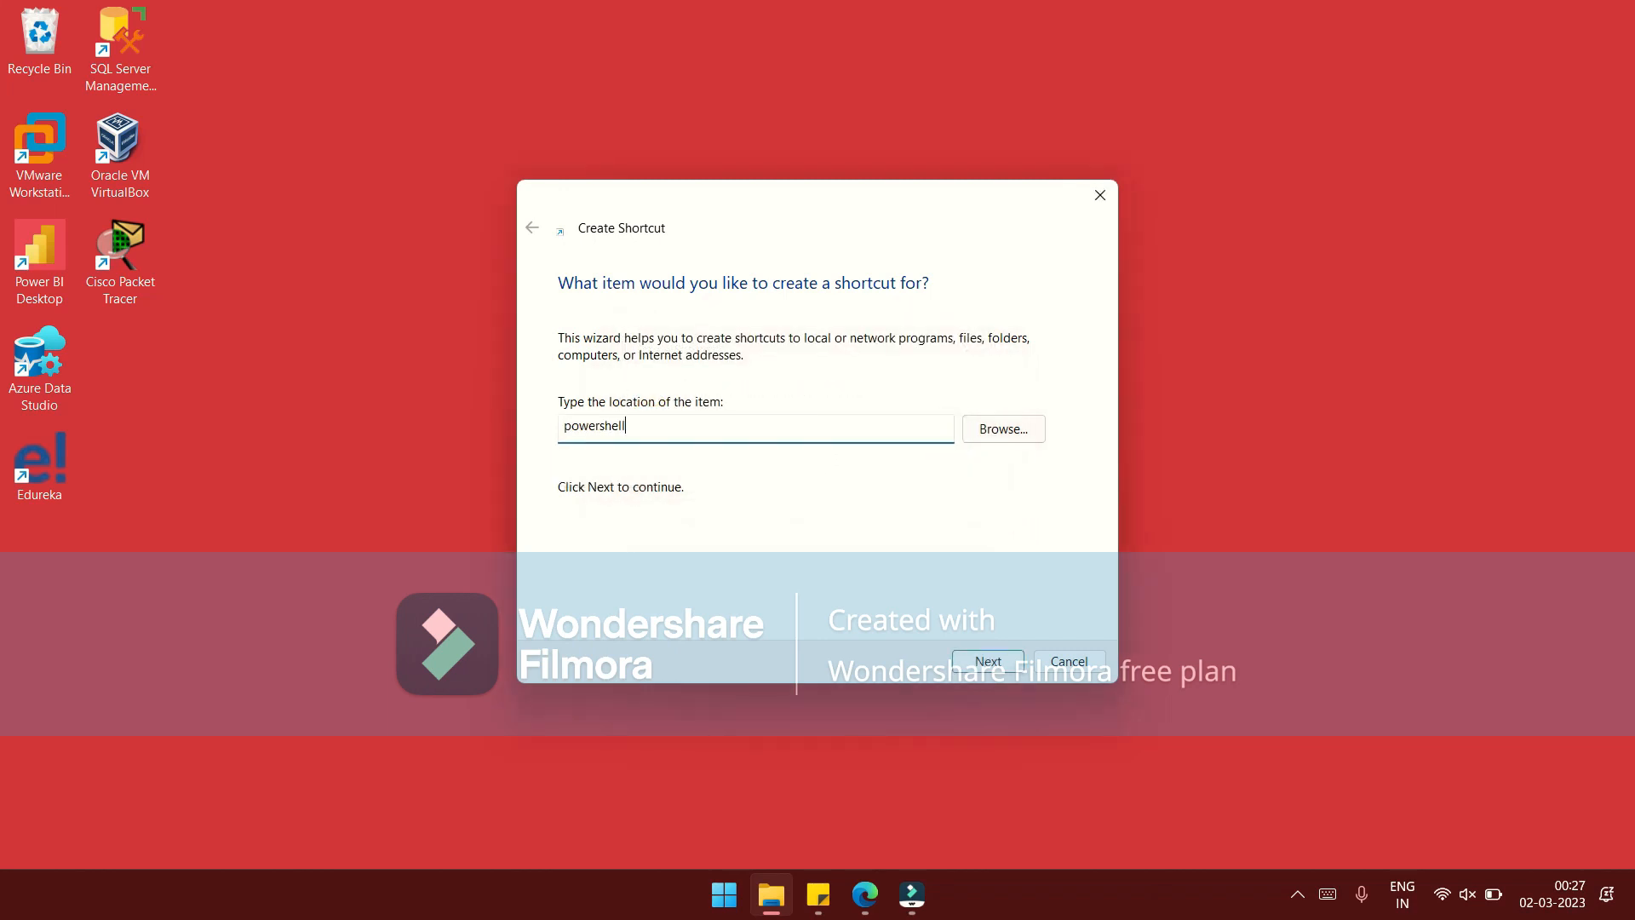
click(971, 668)
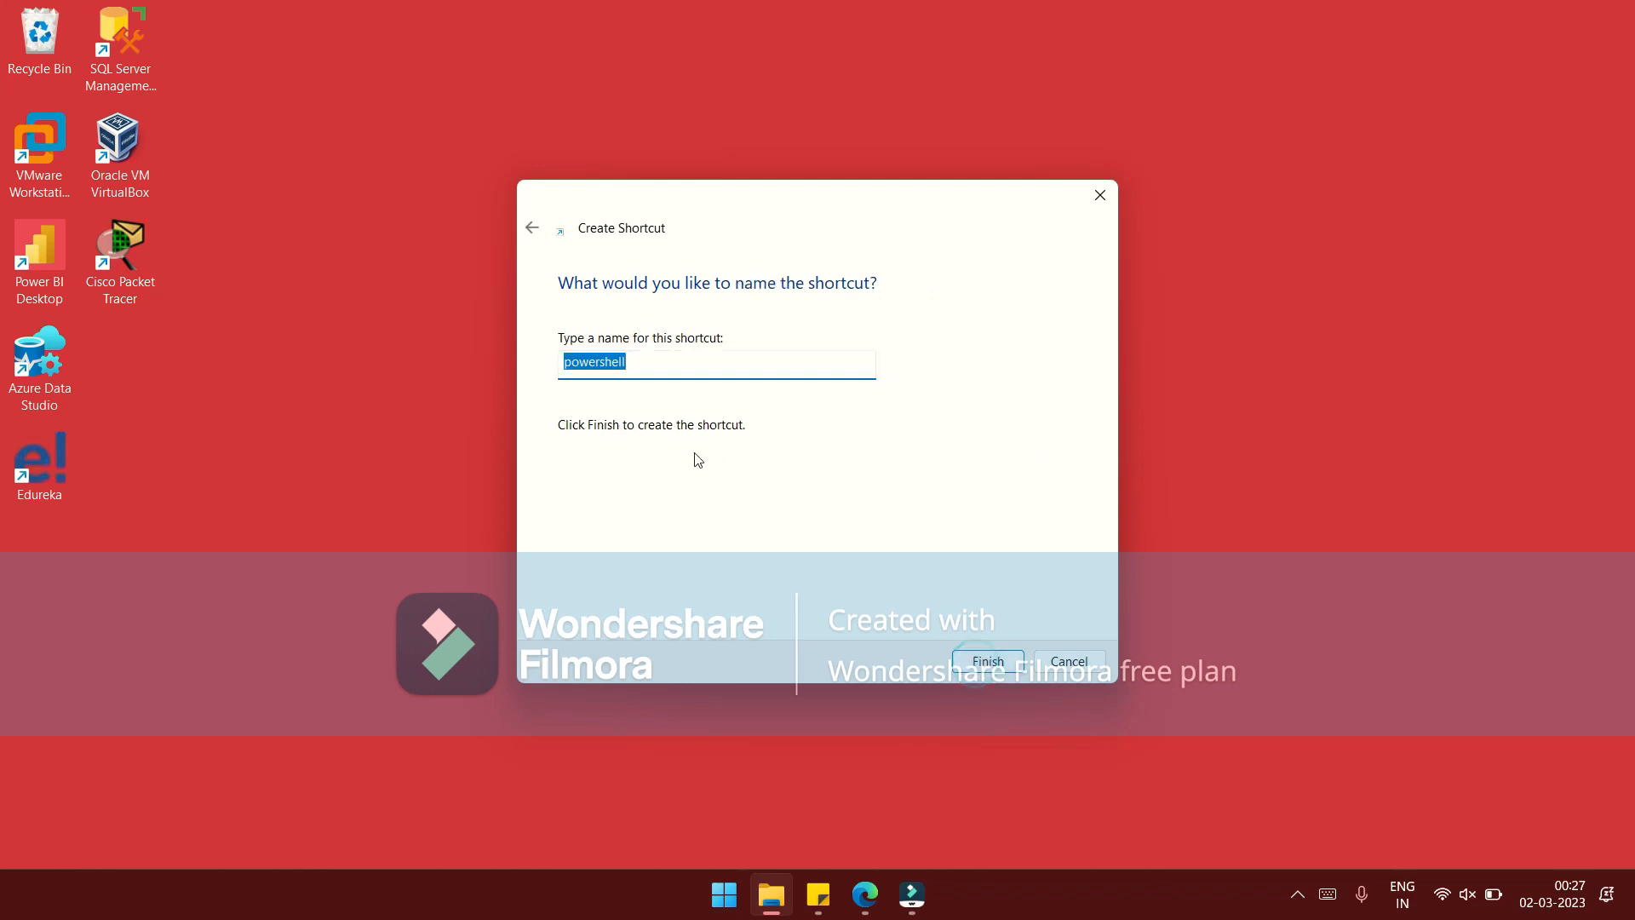
click(980, 660)
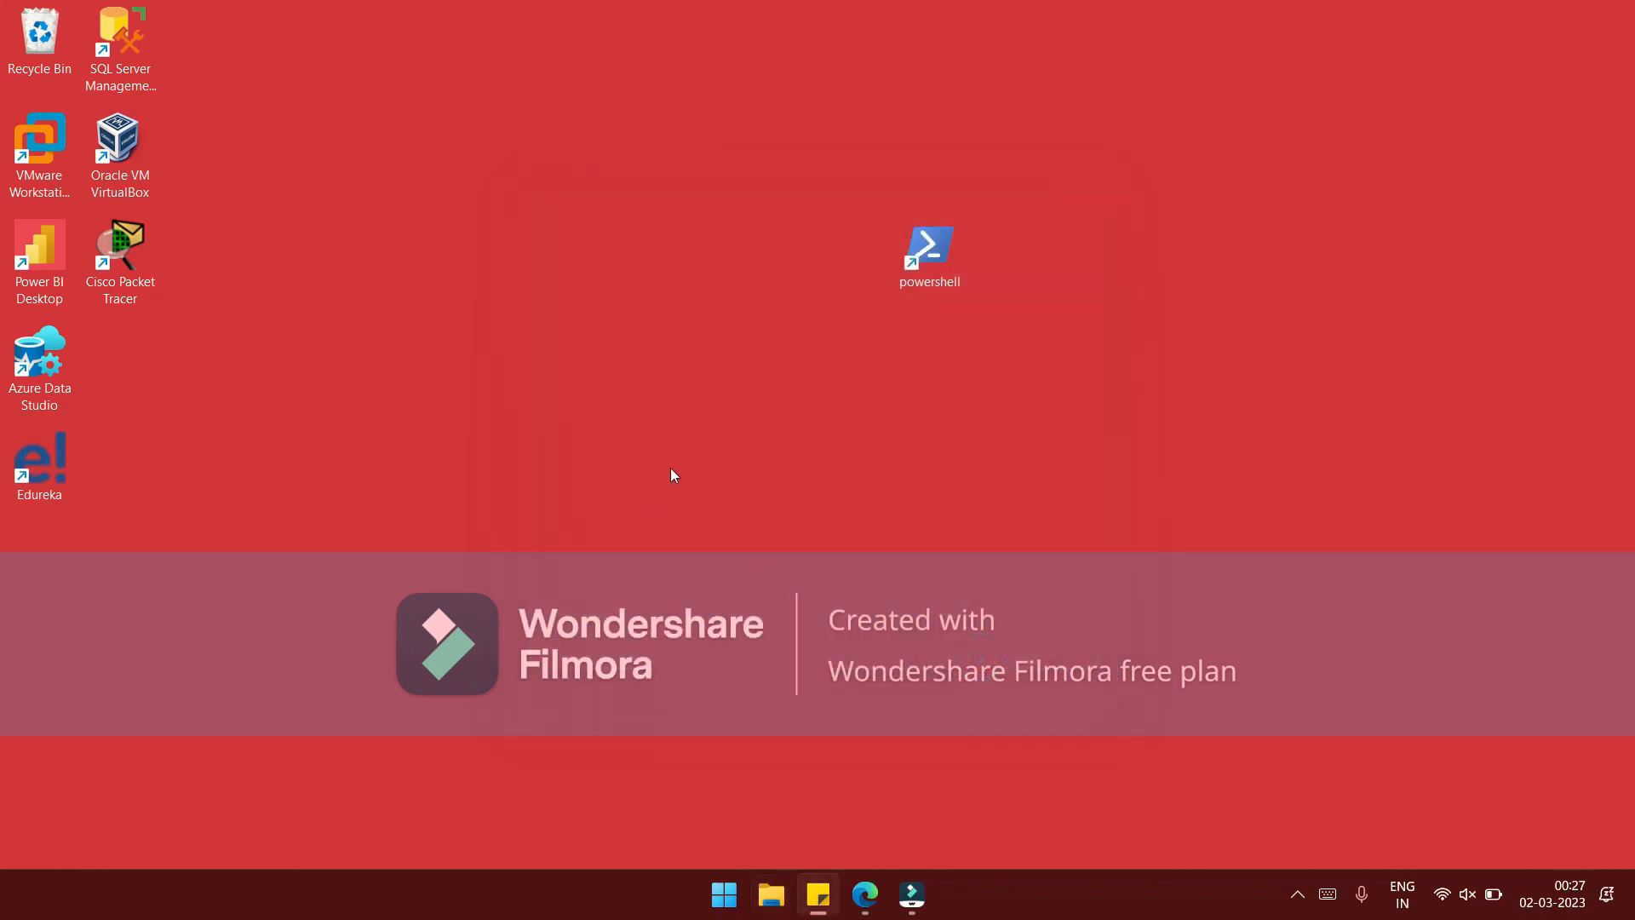
Move the powershell shortcut across the desktop to sit beside the existing icons, in the row of Azure Data Studio
drag(928, 247, 383, 255)
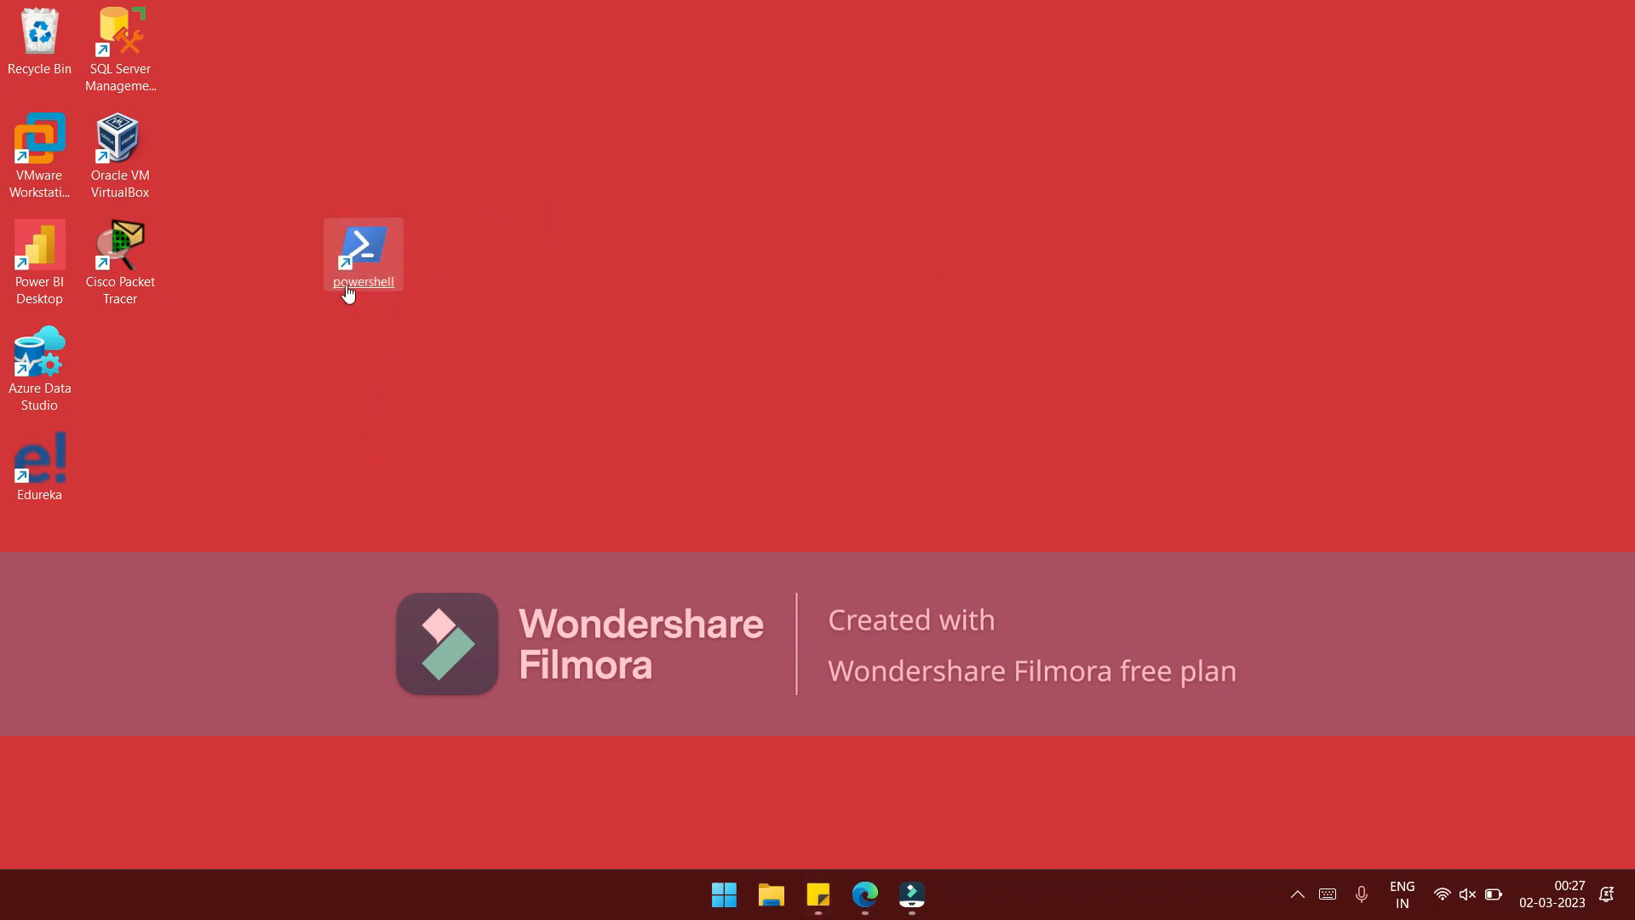
click(344, 346)
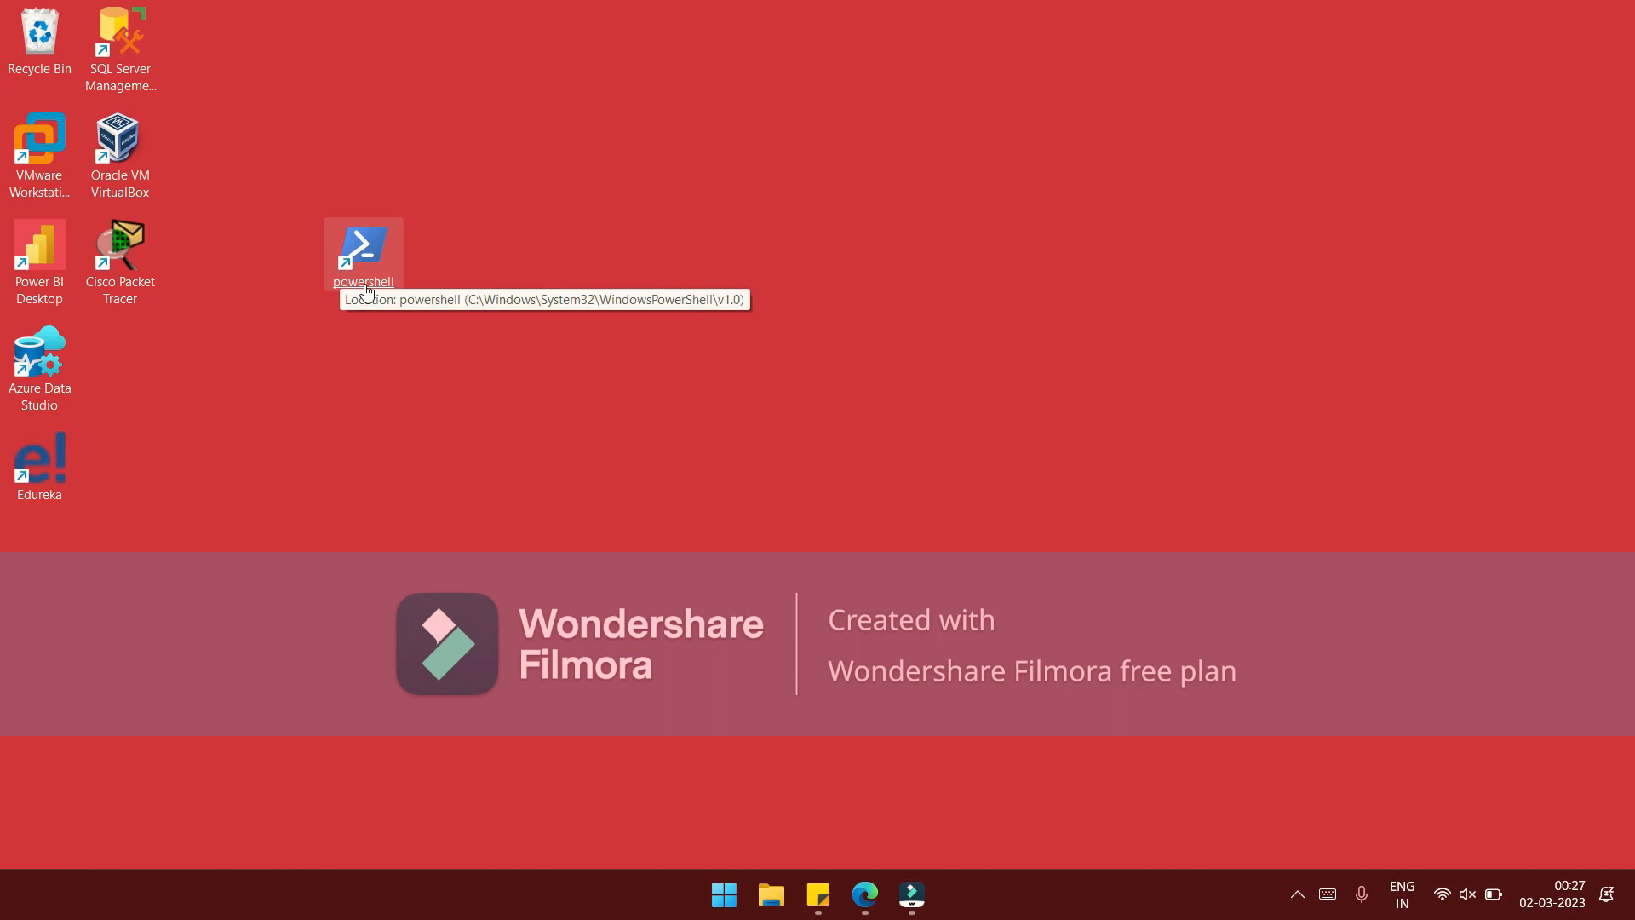
drag(367, 290, 181, 383)
click(476, 415)
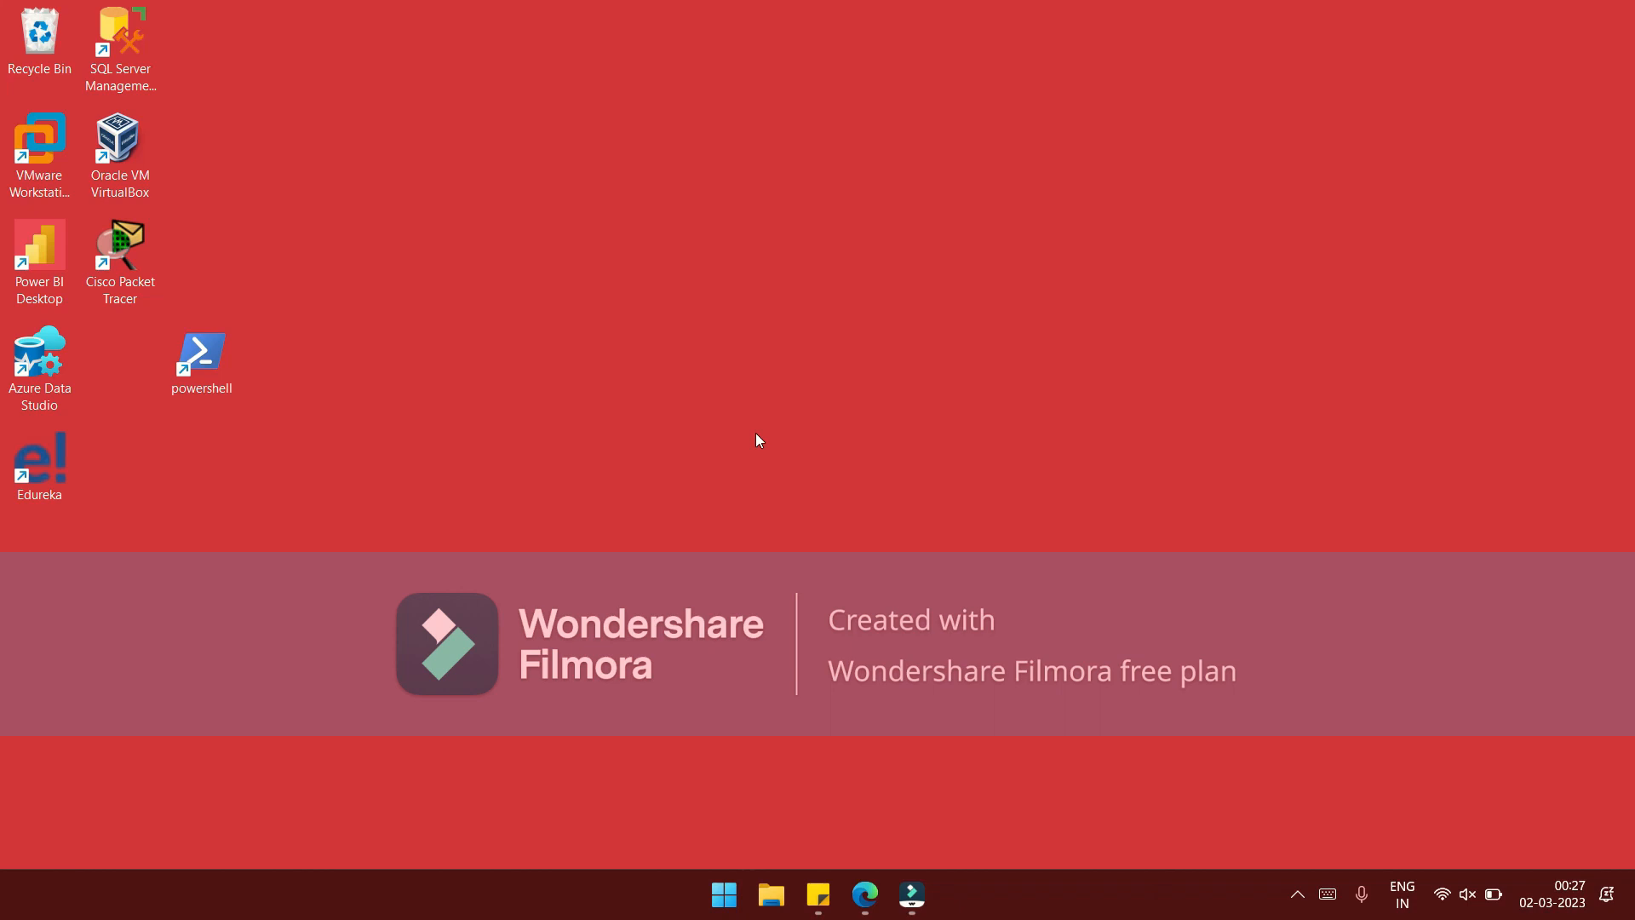
Delete the powershell shortcut from the desktop
right_click(204, 357)
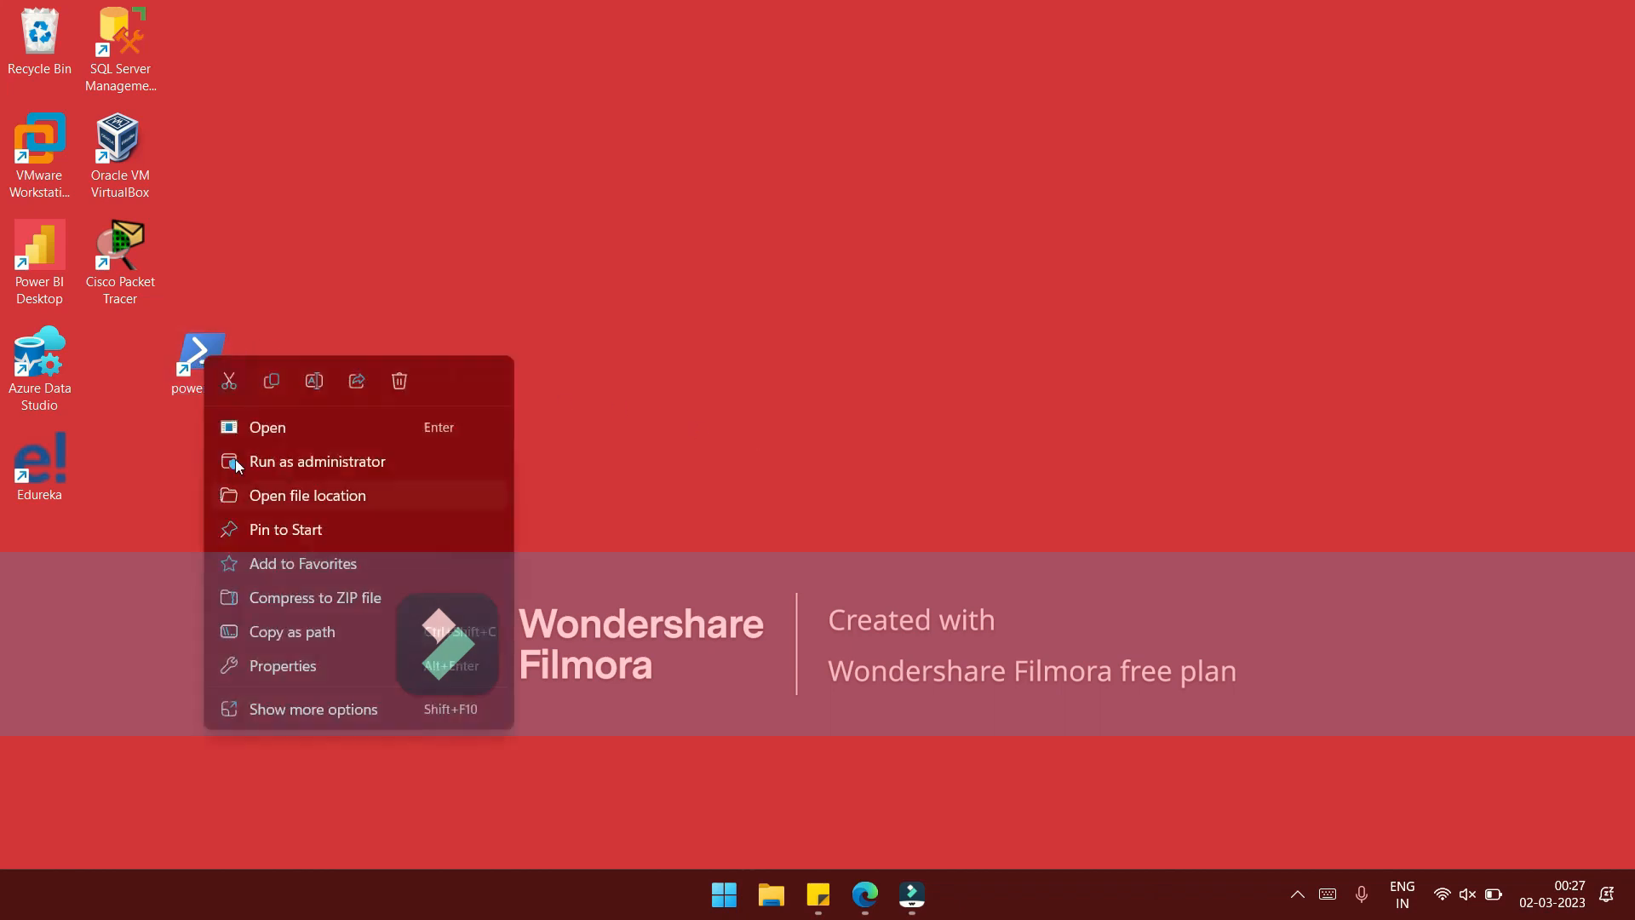
click(397, 383)
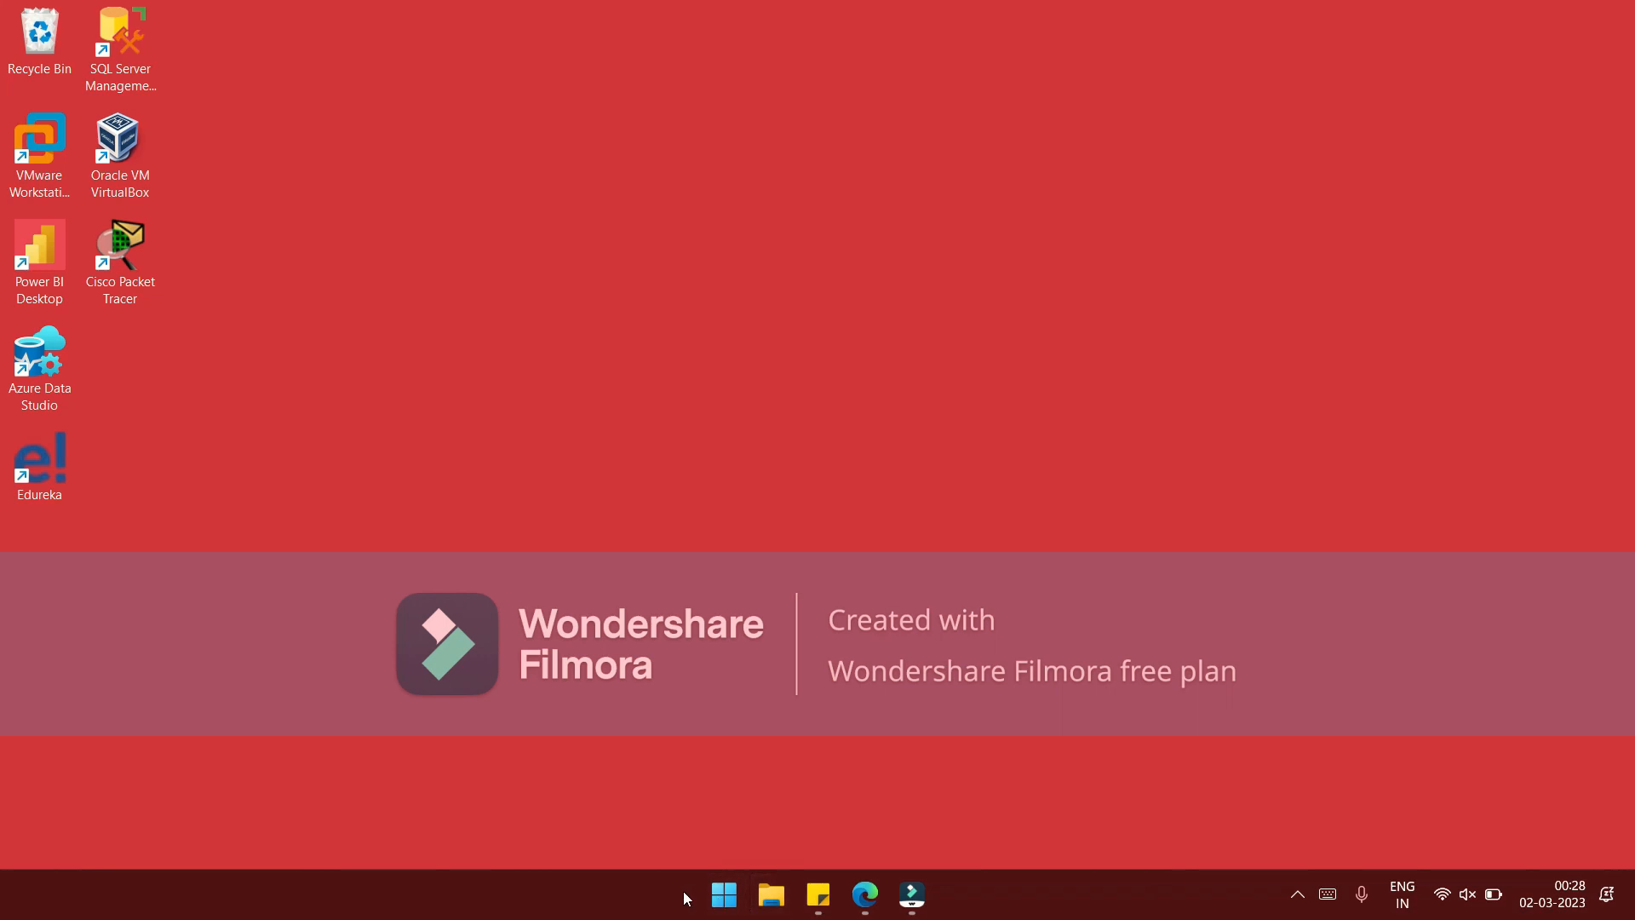
Open the Registry Editor with the Run command regedit and close it again
key(super+r)
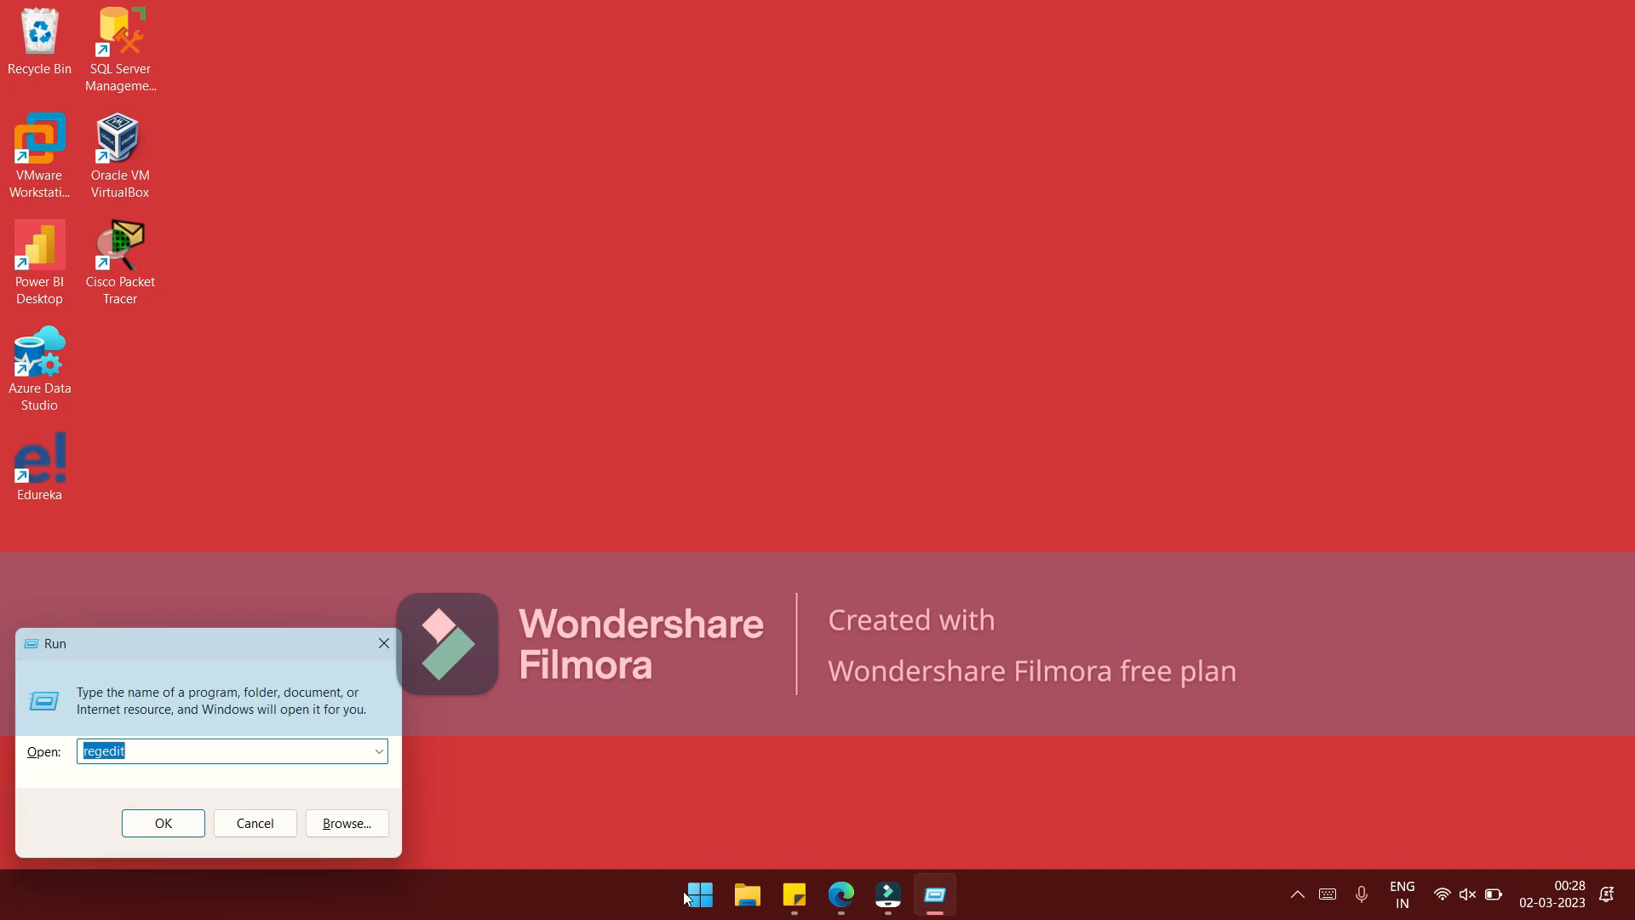
key(Return)
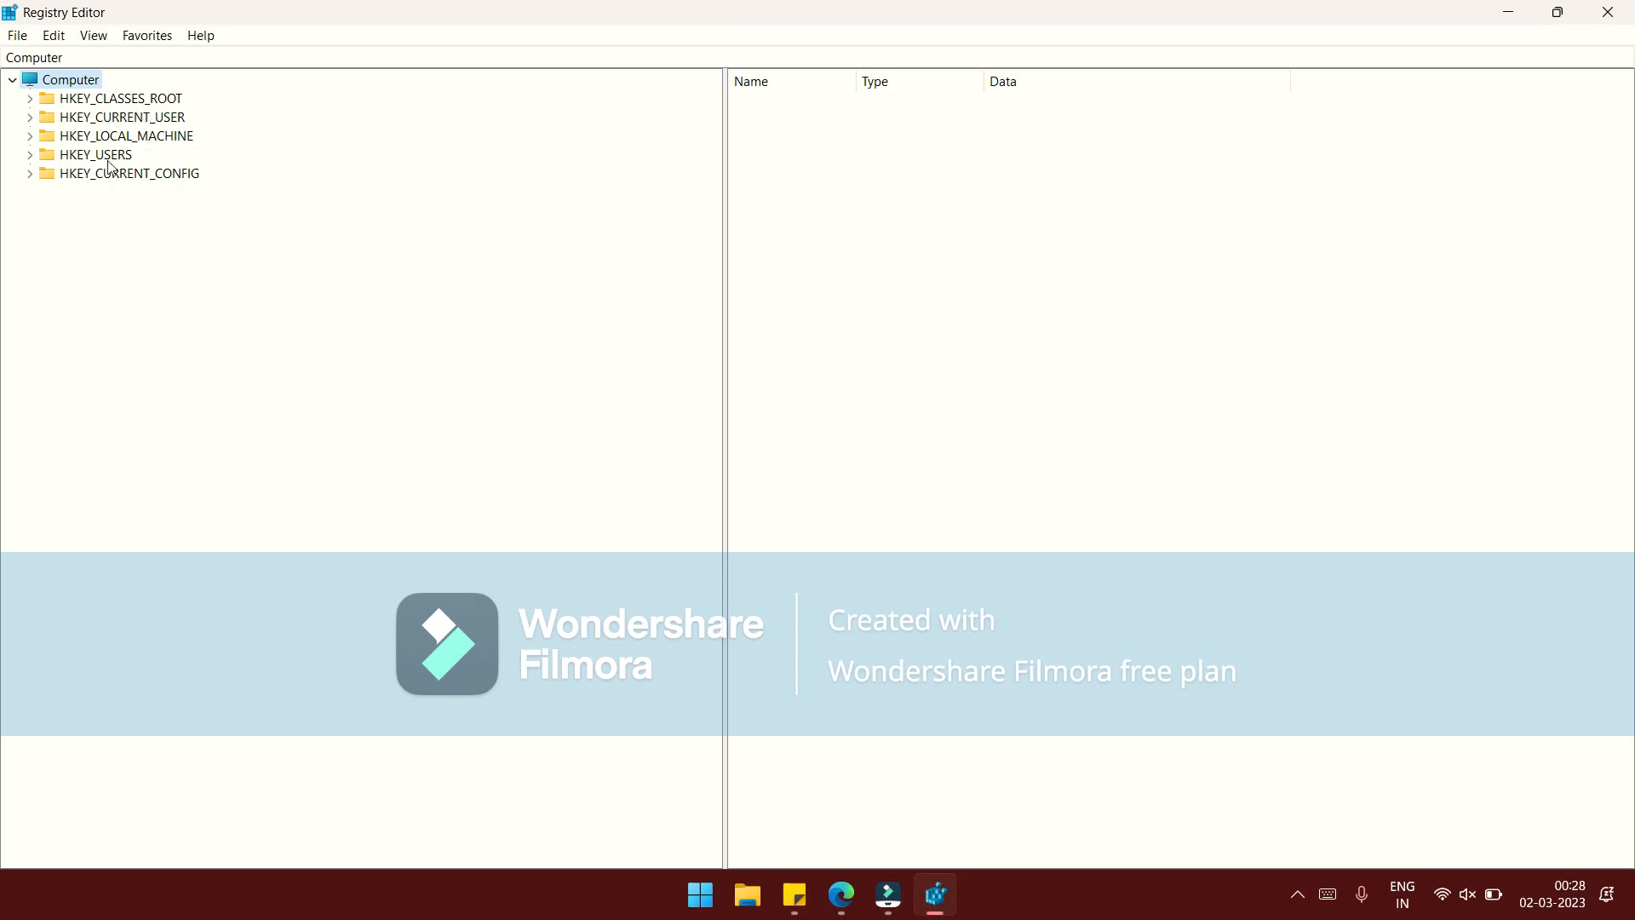
click(1608, 12)
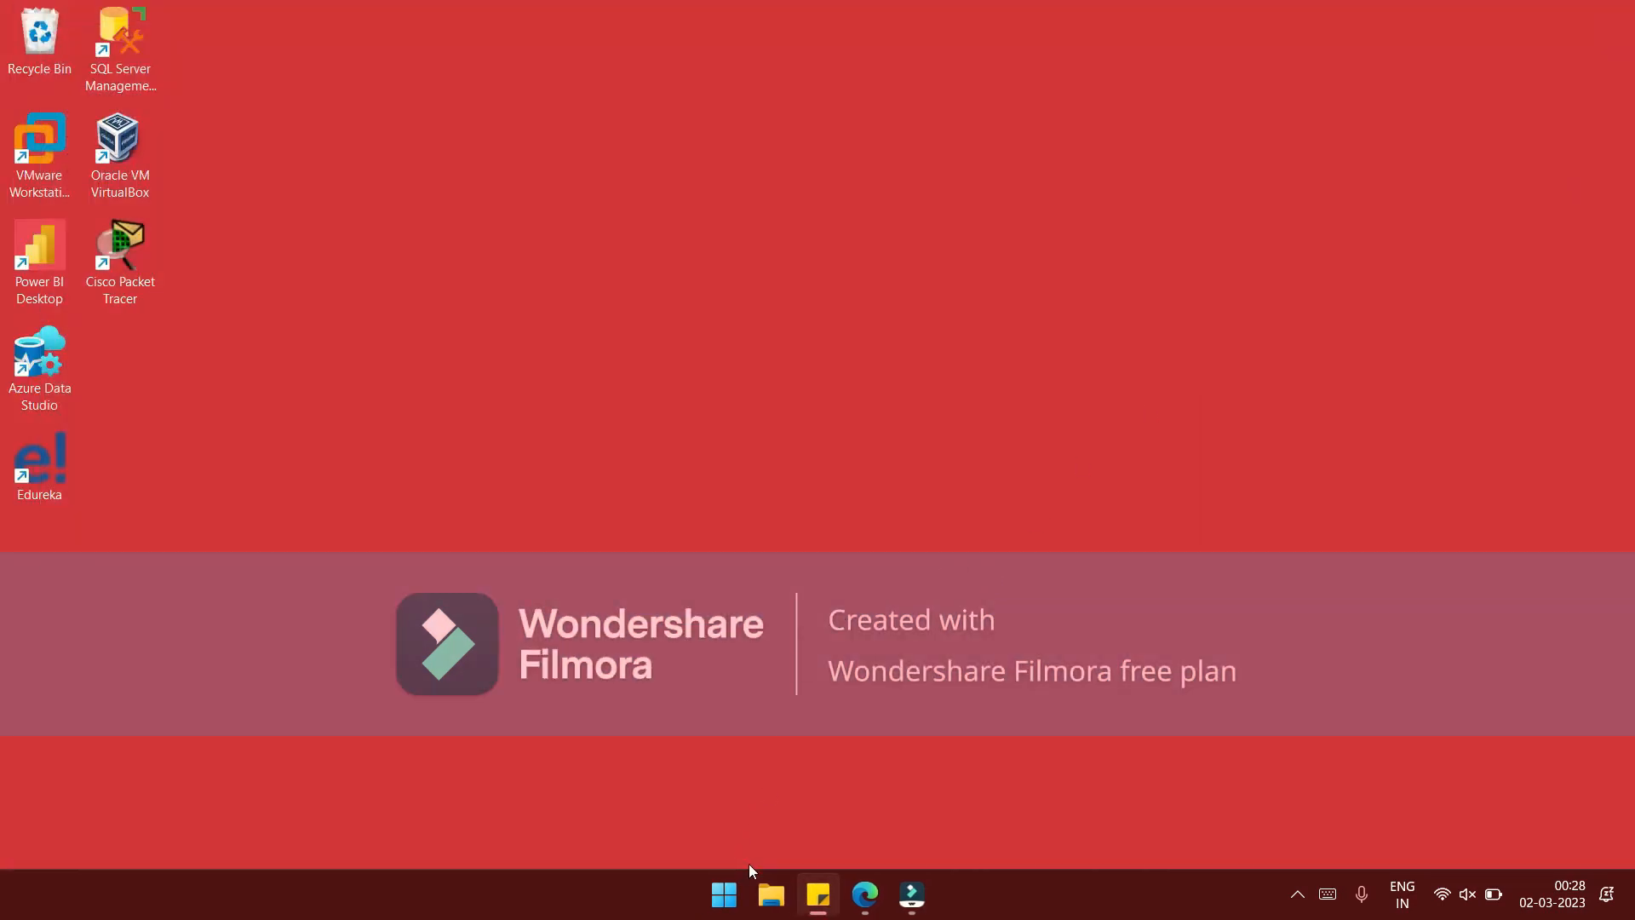
Switch to File Explorer, open the Windows folder on the C: drive and look through its contents
click(771, 896)
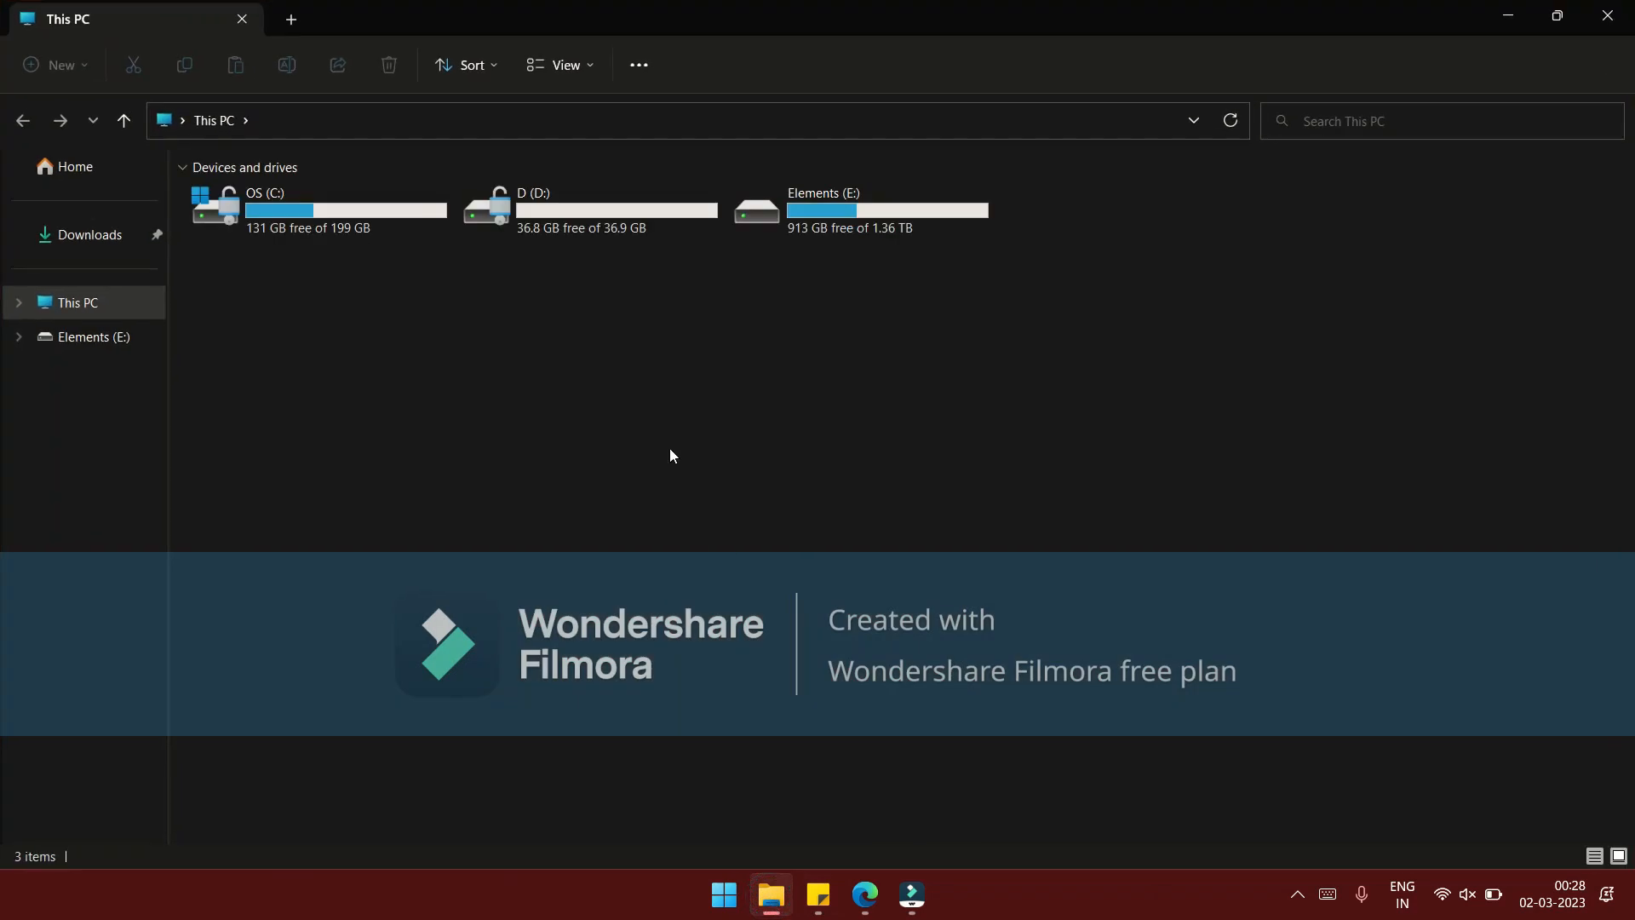
double_click(333, 213)
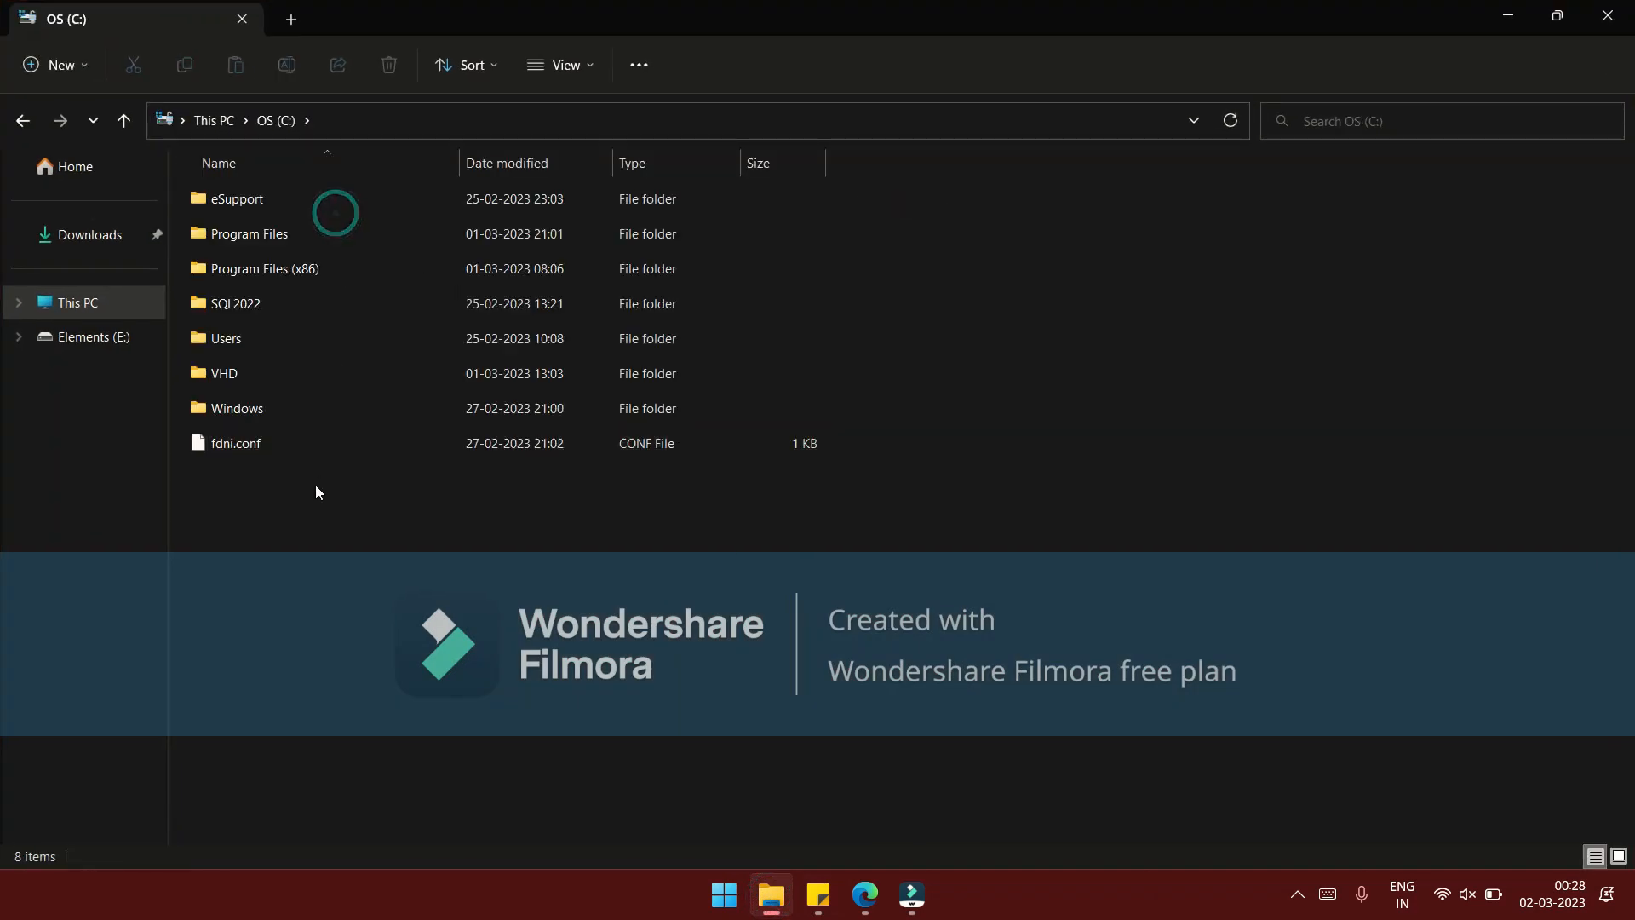
double_click(260, 407)
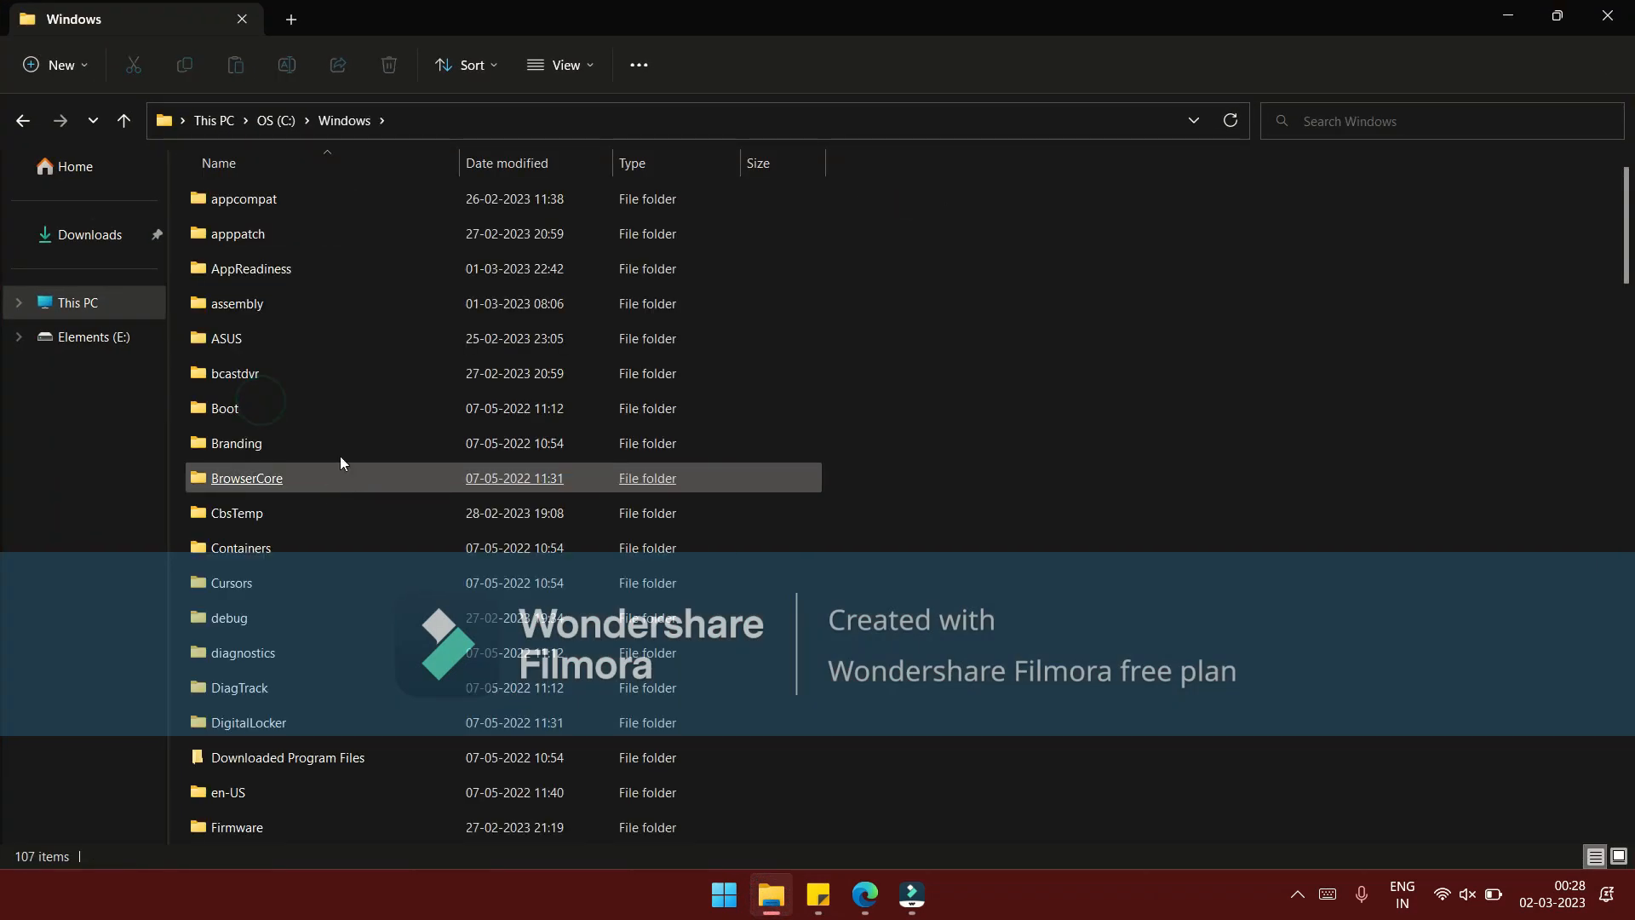
click(238, 232)
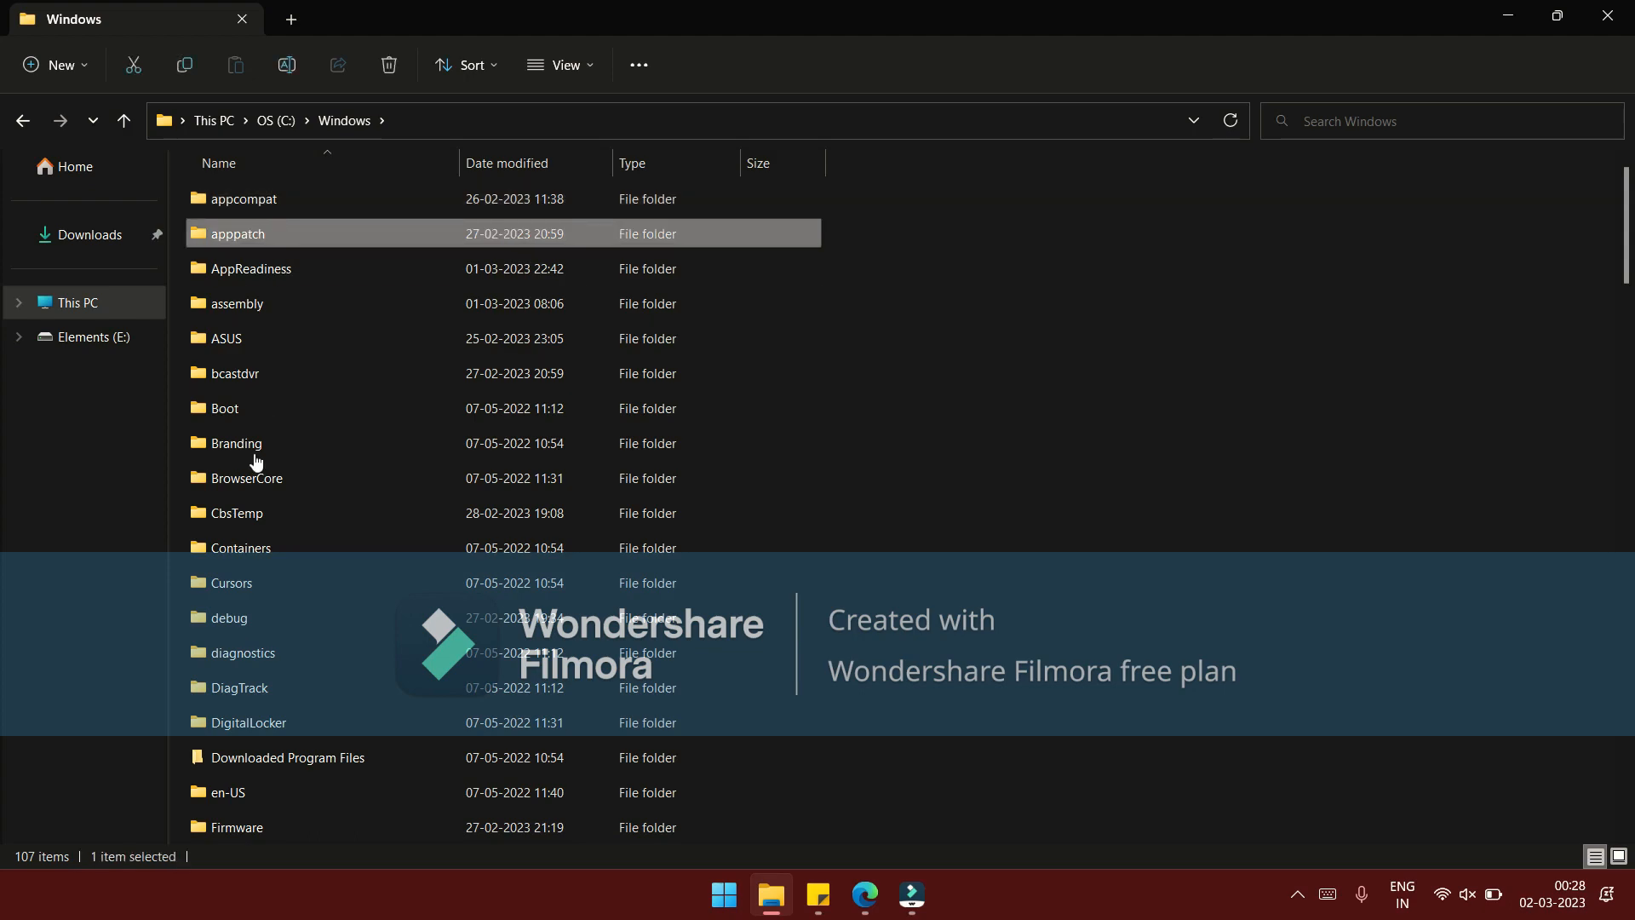
scroll(327, 549, down, 15)
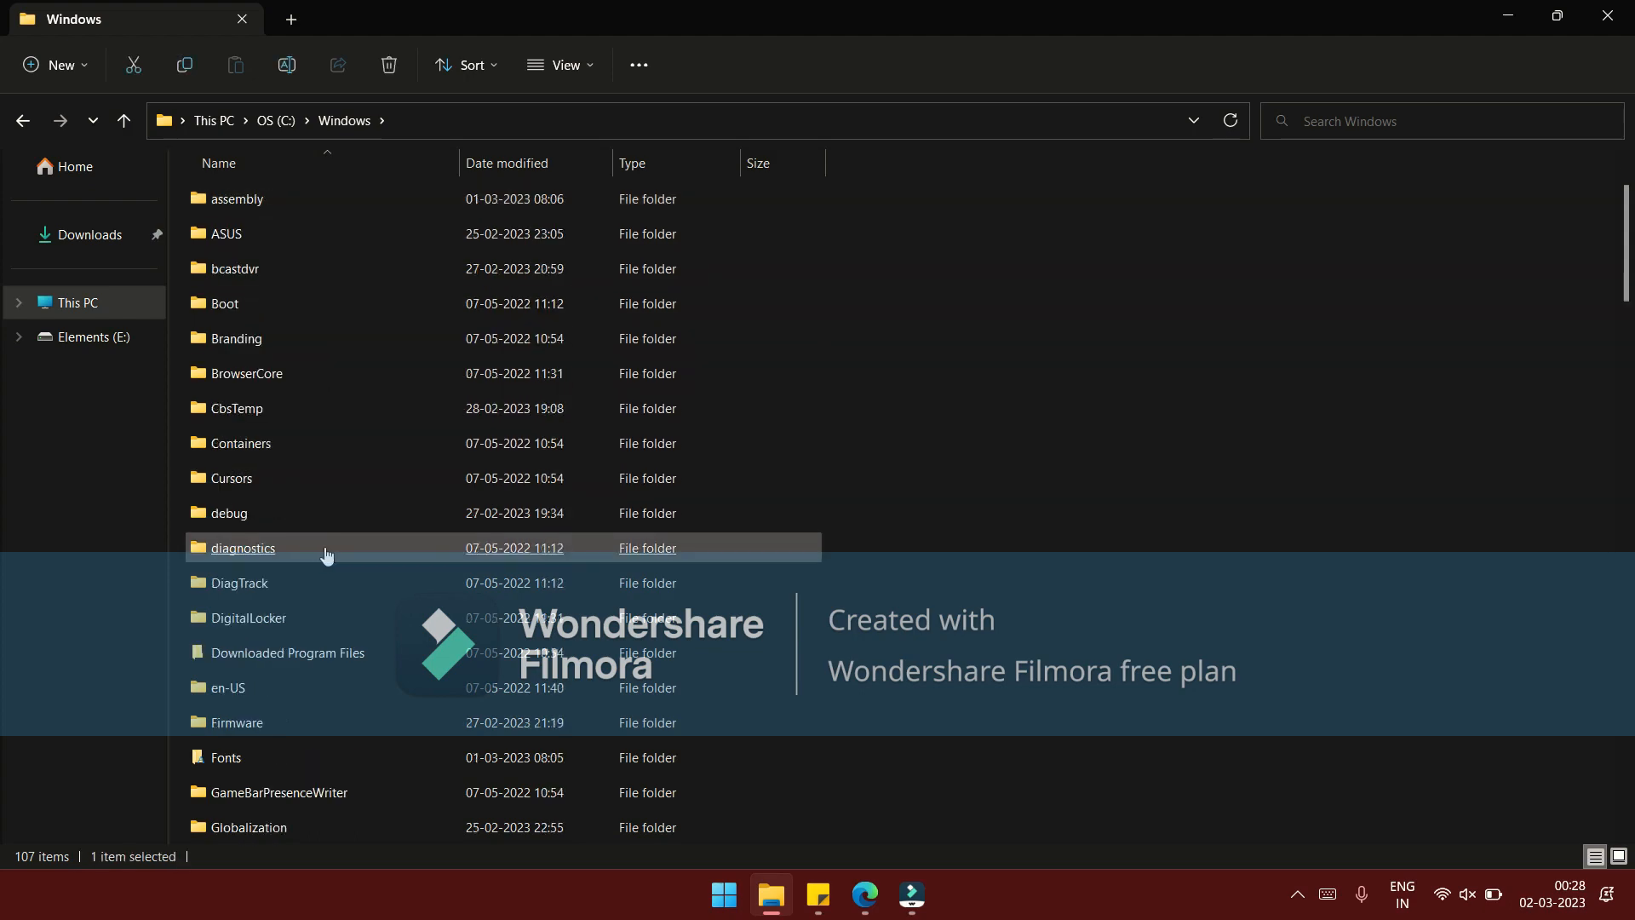
scroll(343, 529, down, 13)
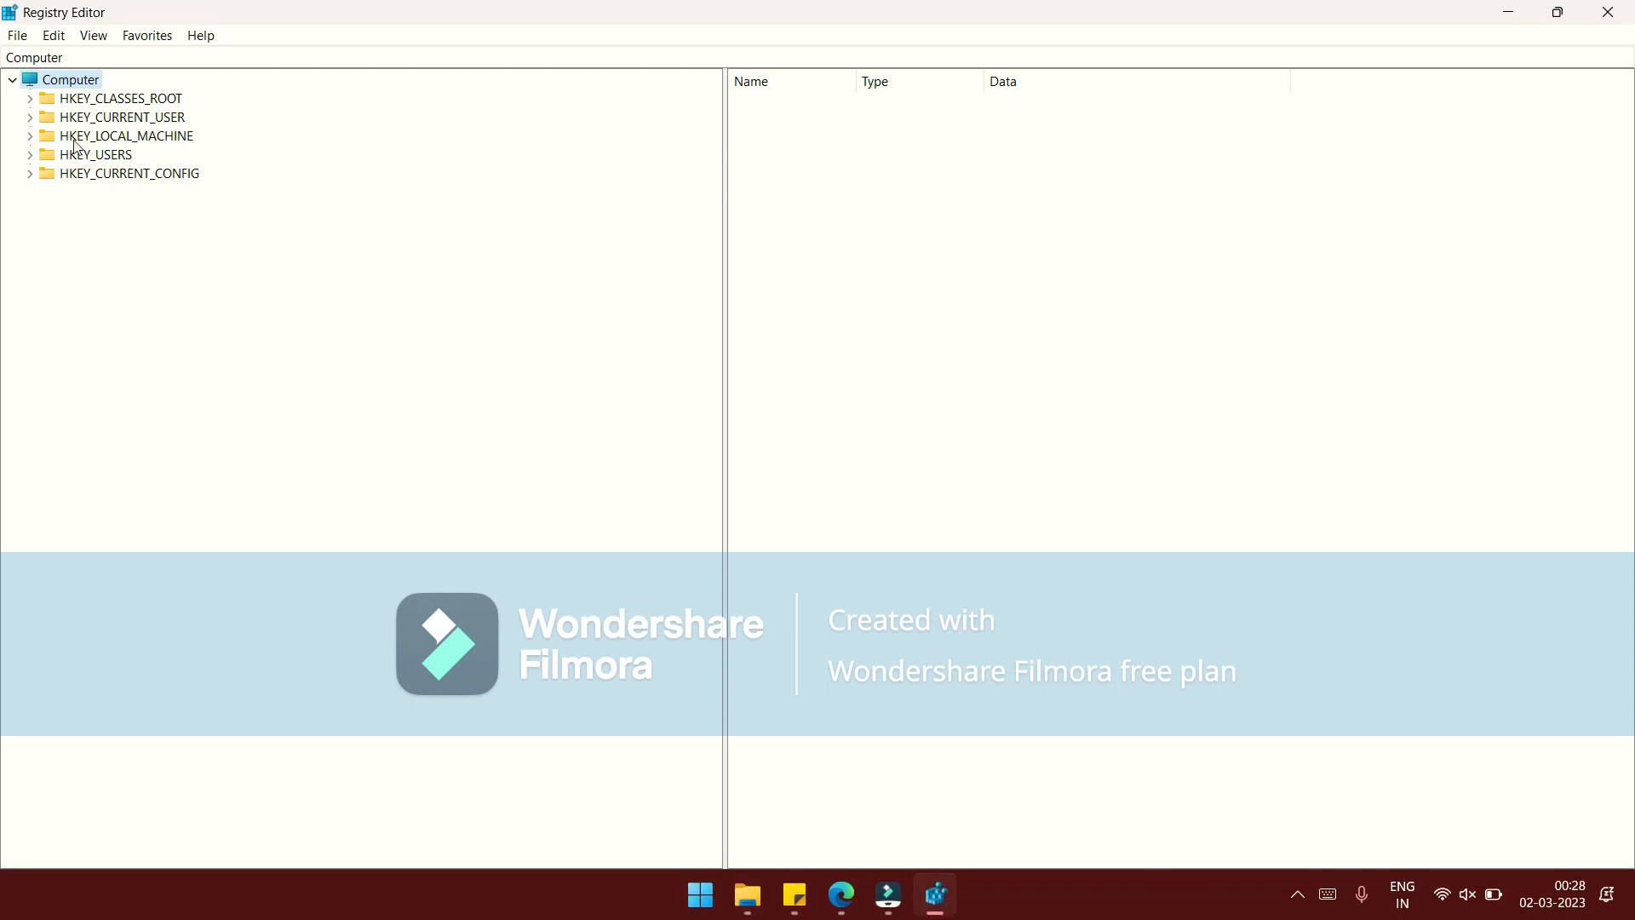
Expand HKEY_LOCAL_MACHINE, its SOFTWARE key and the Microsoft key beneath it in the registry tree
click(30, 137)
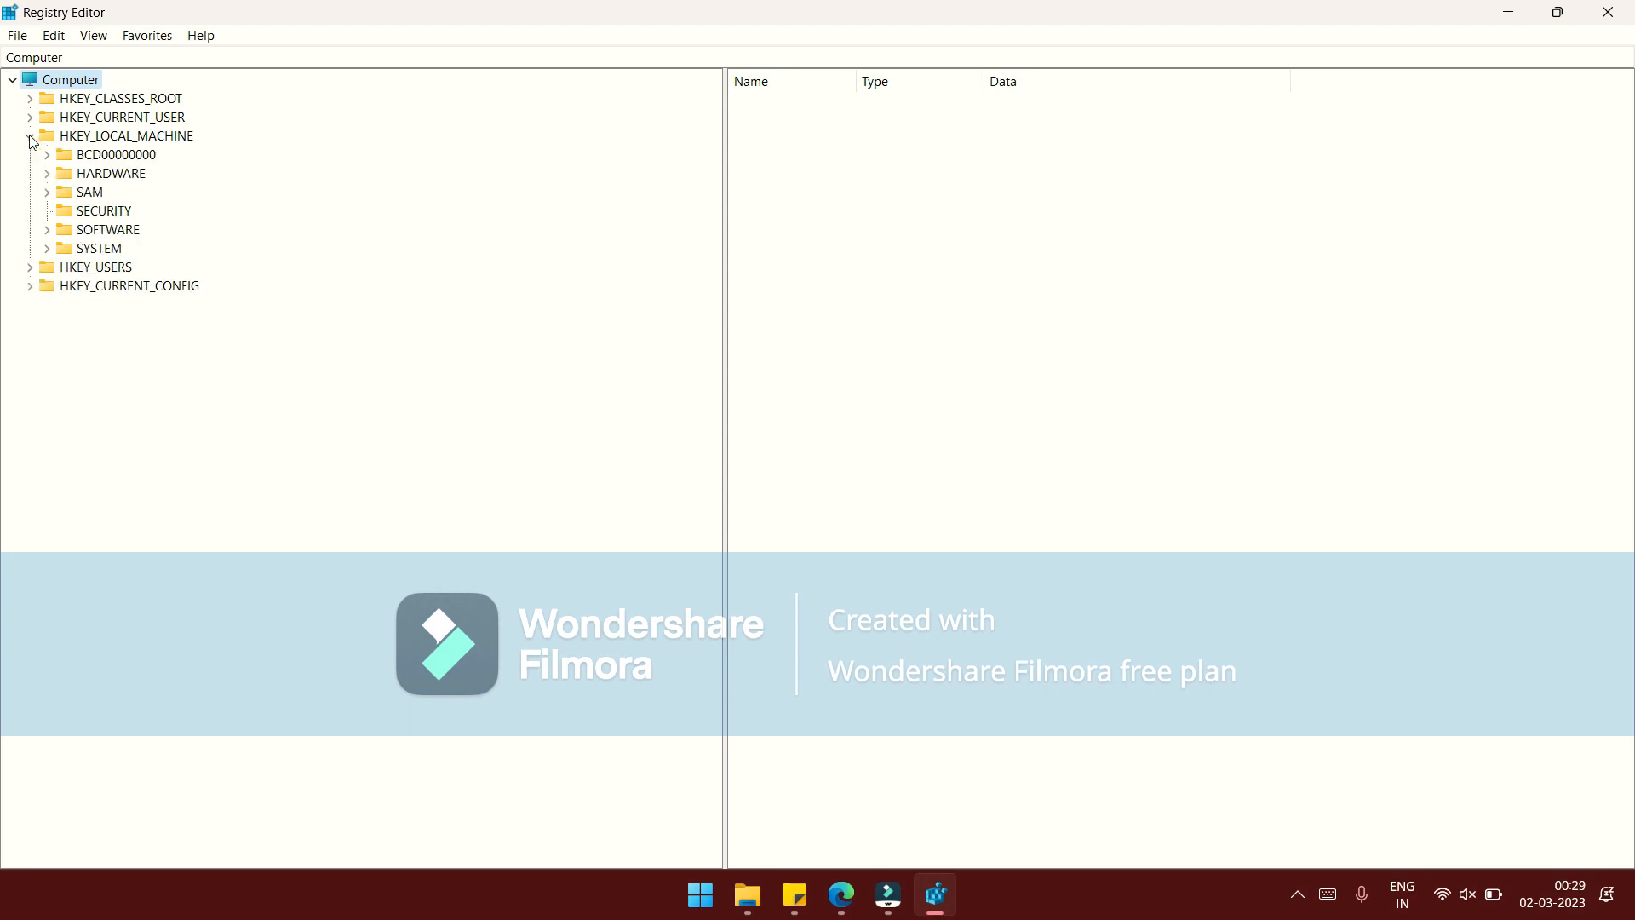
click(47, 230)
scroll(136, 387, down, 1)
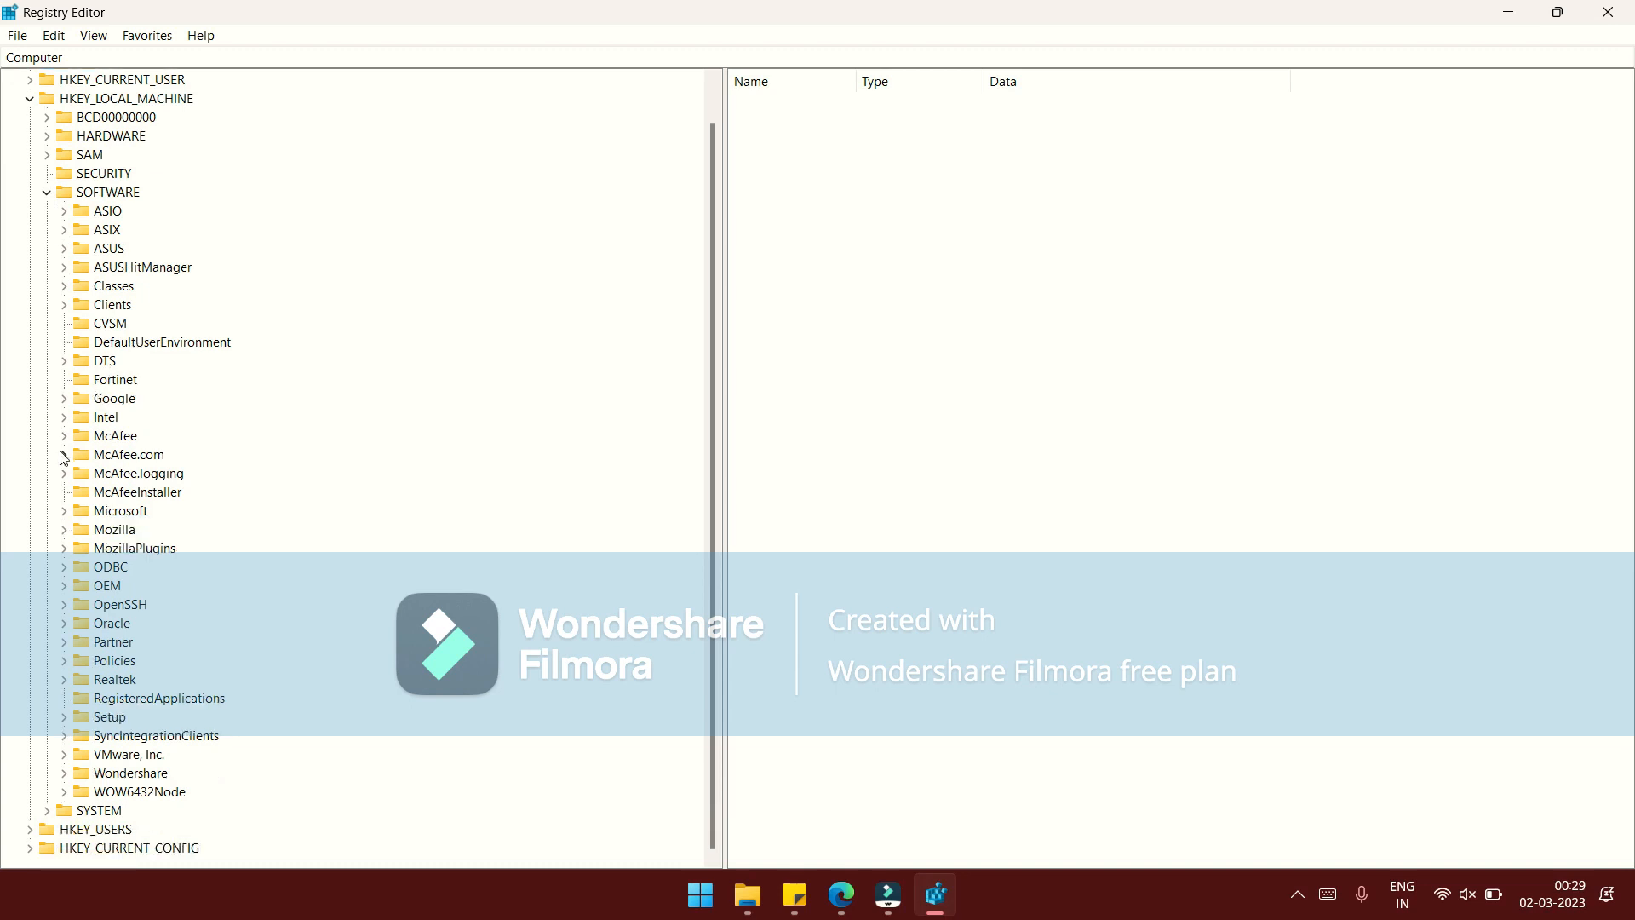
click(64, 511)
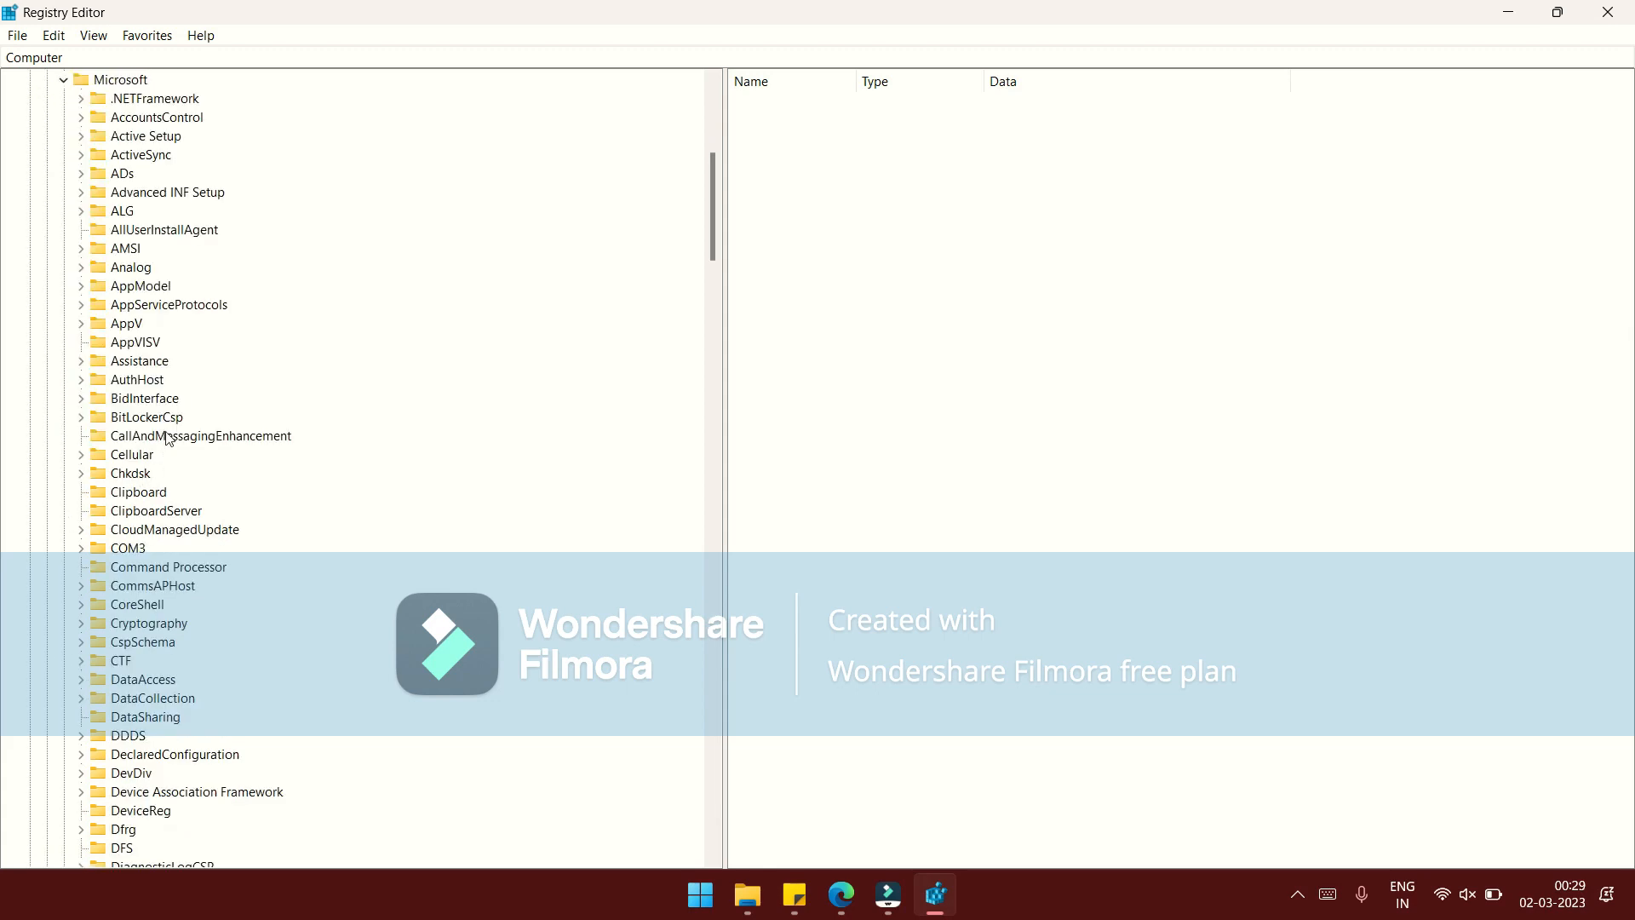
Find the Windows key under Microsoft and expand it and its CurrentVersion subkey
scroll(168, 438, down, 6)
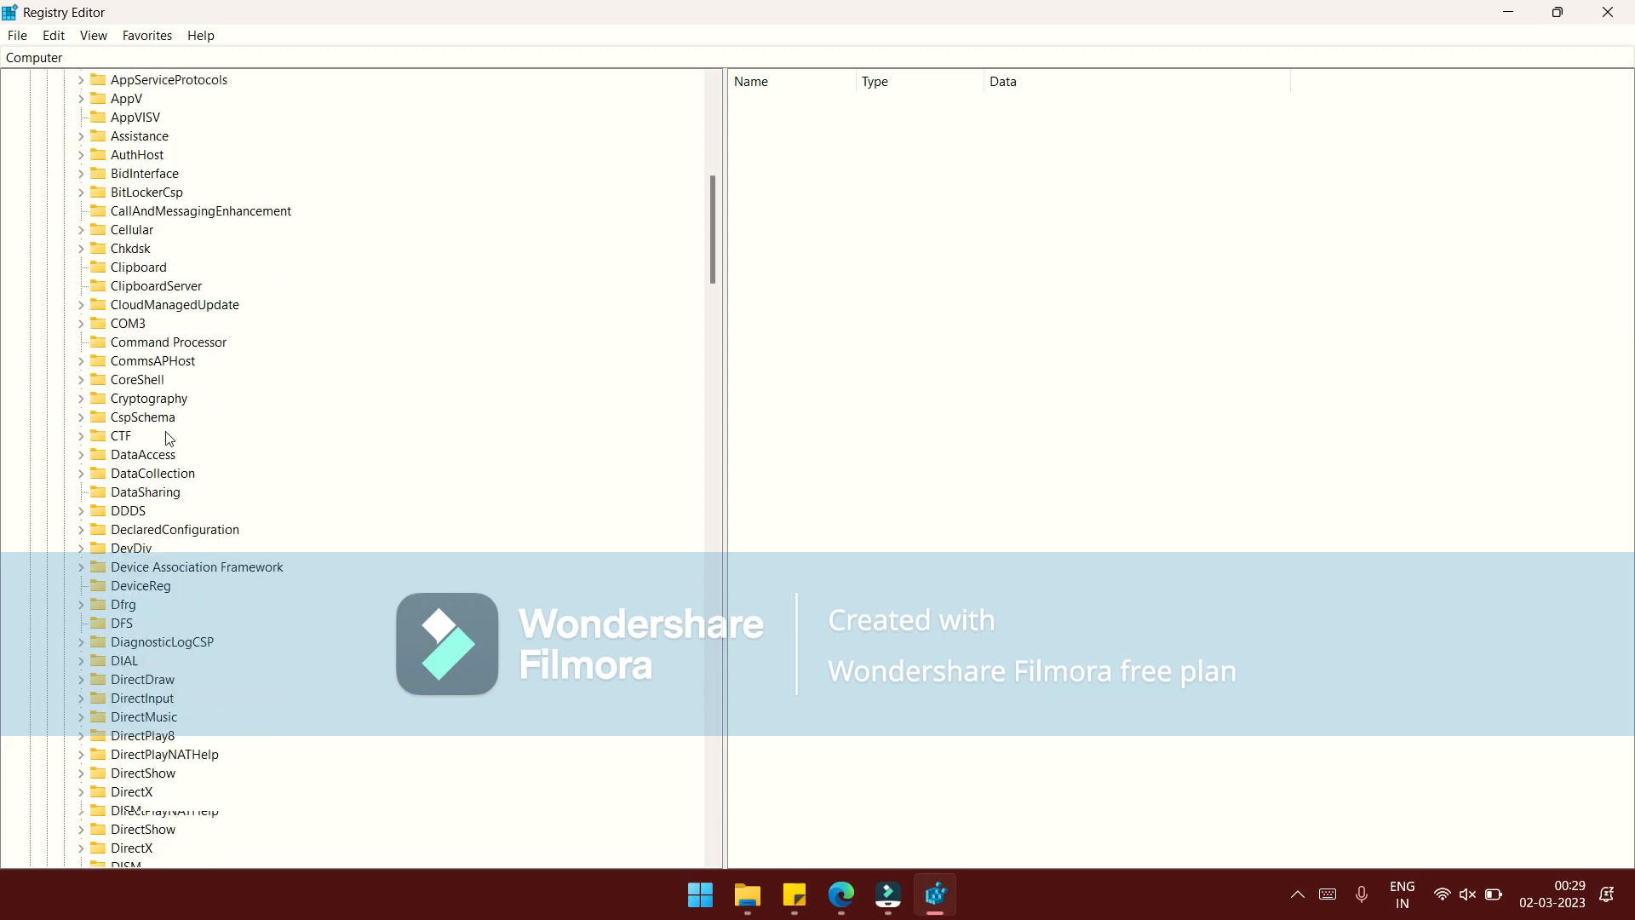
scroll(168, 438, down, 7)
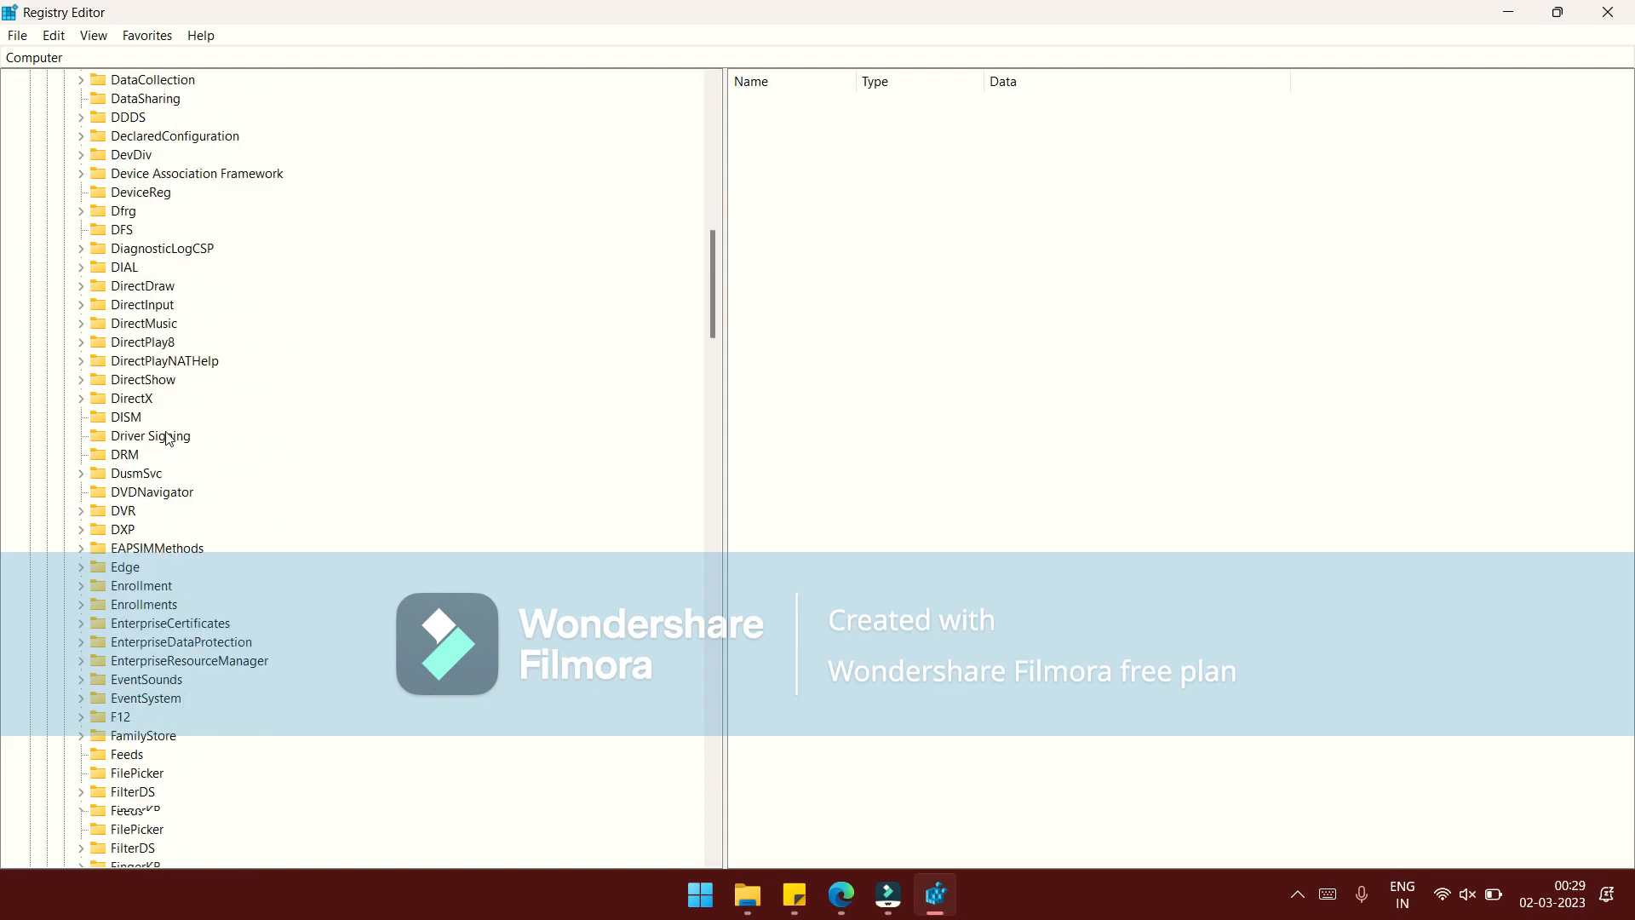
scroll(168, 438, down, 10)
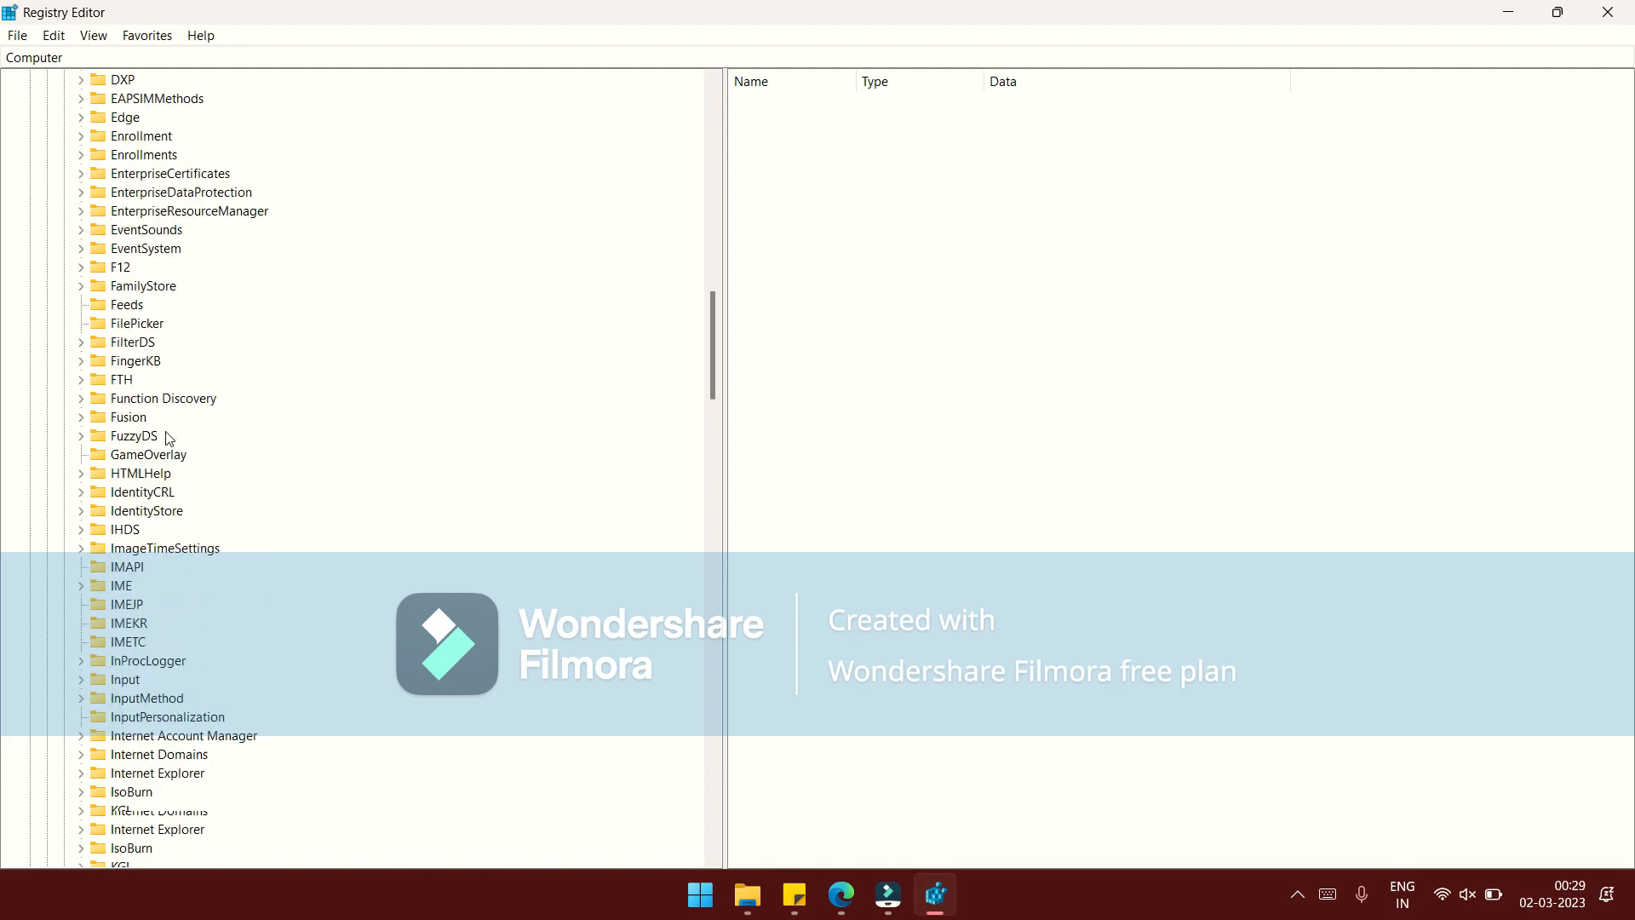
scroll(168, 438, down, 14)
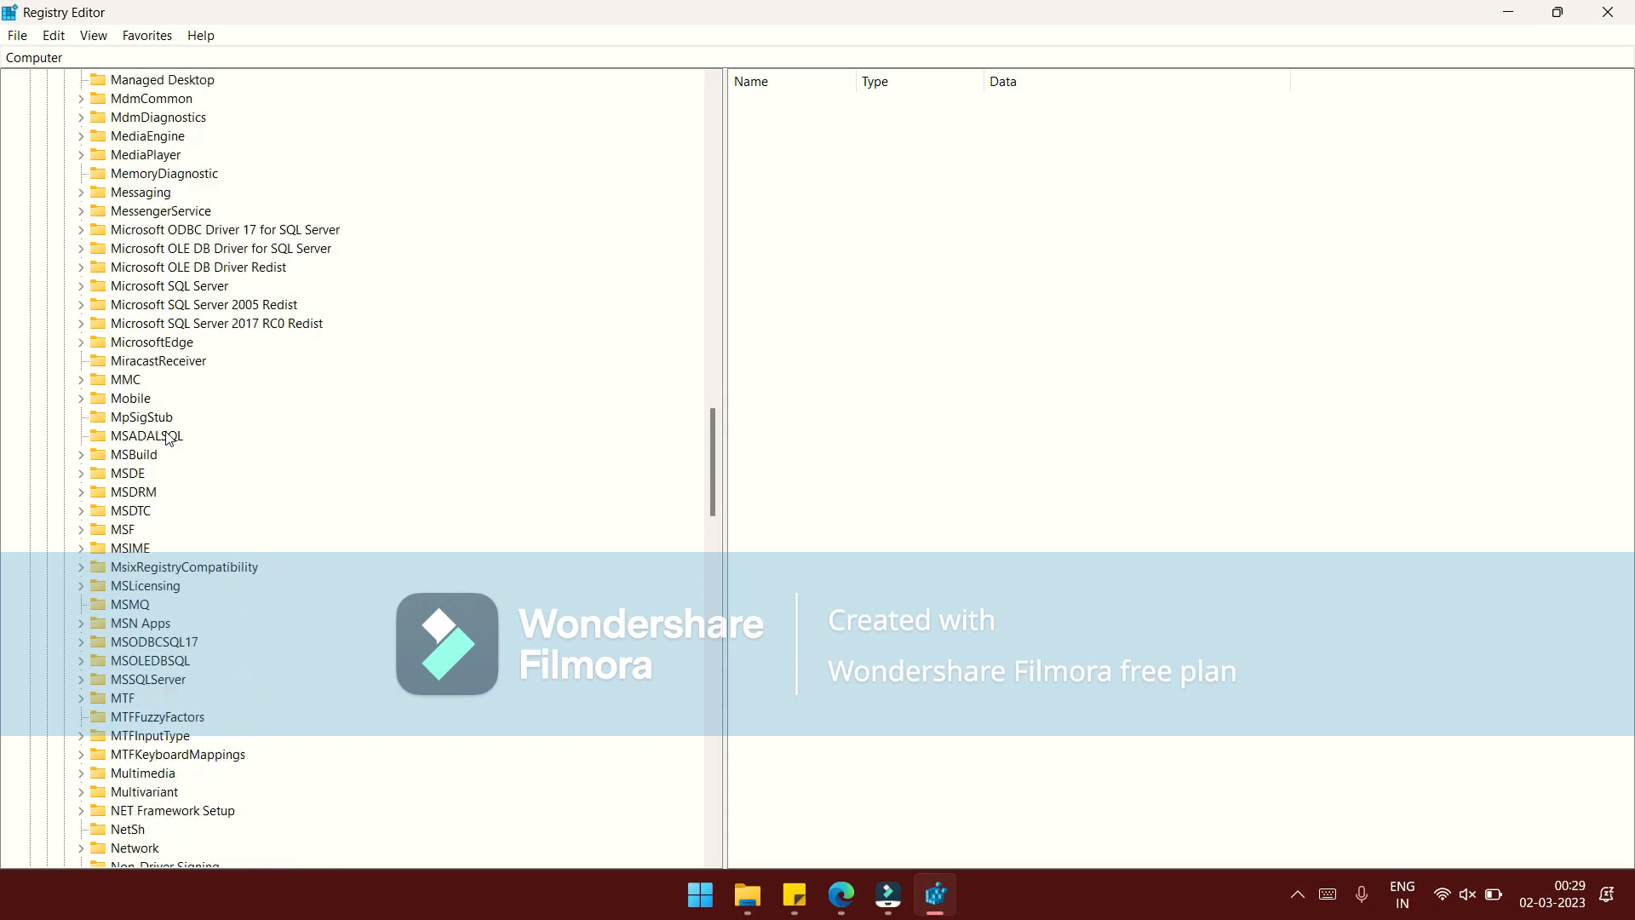
scroll(168, 438, down, 15)
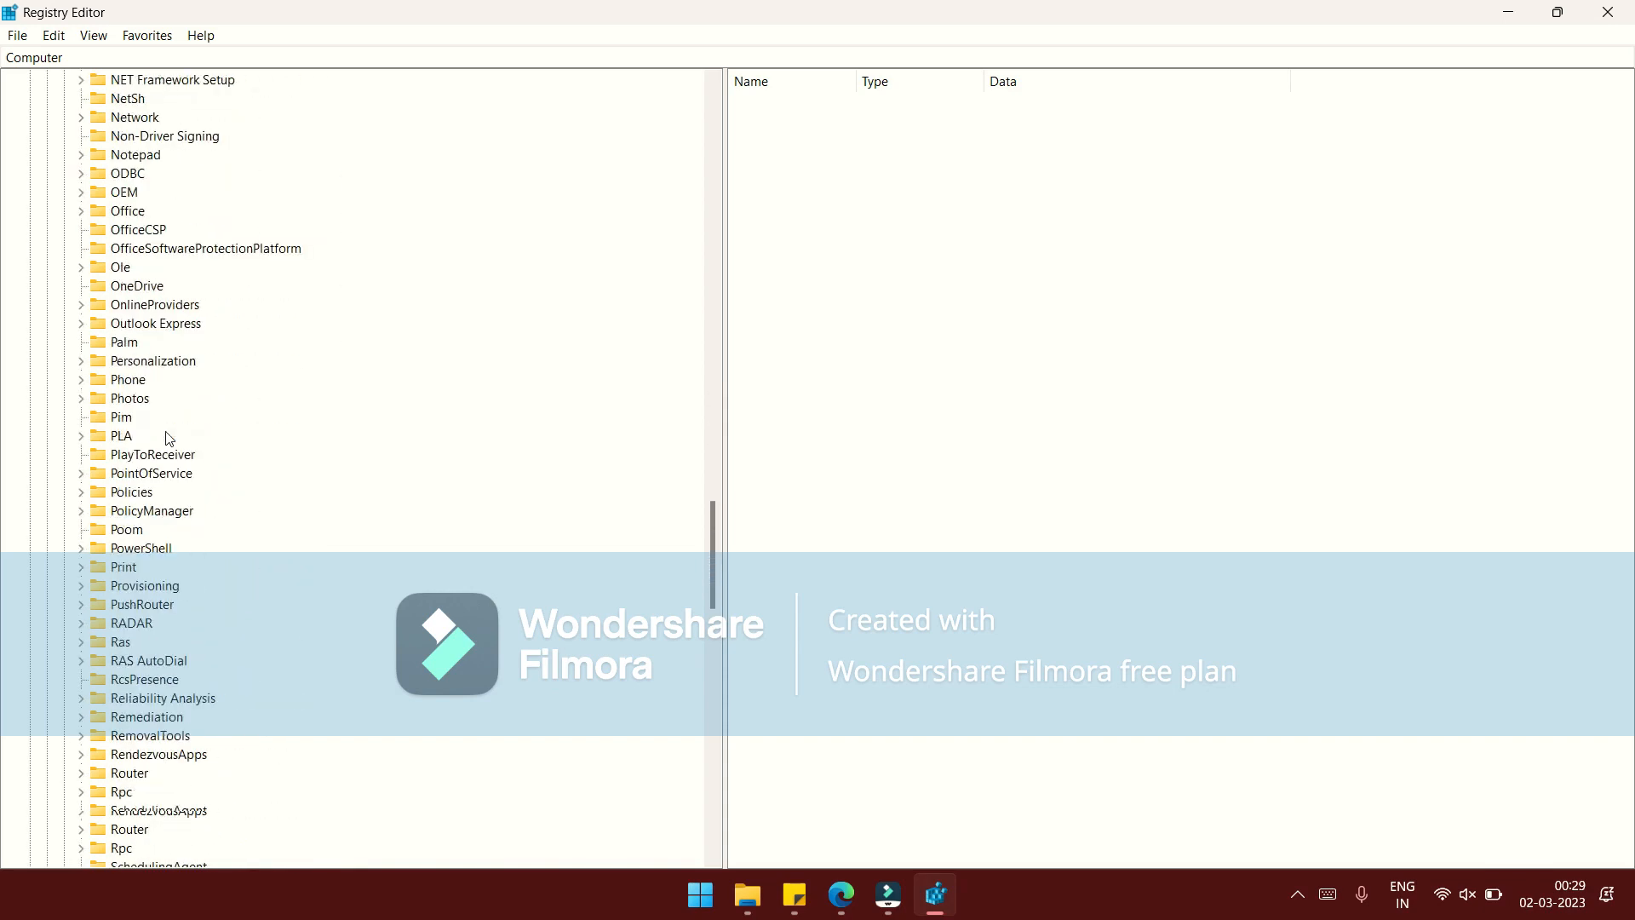
scroll(168, 438, down, 17)
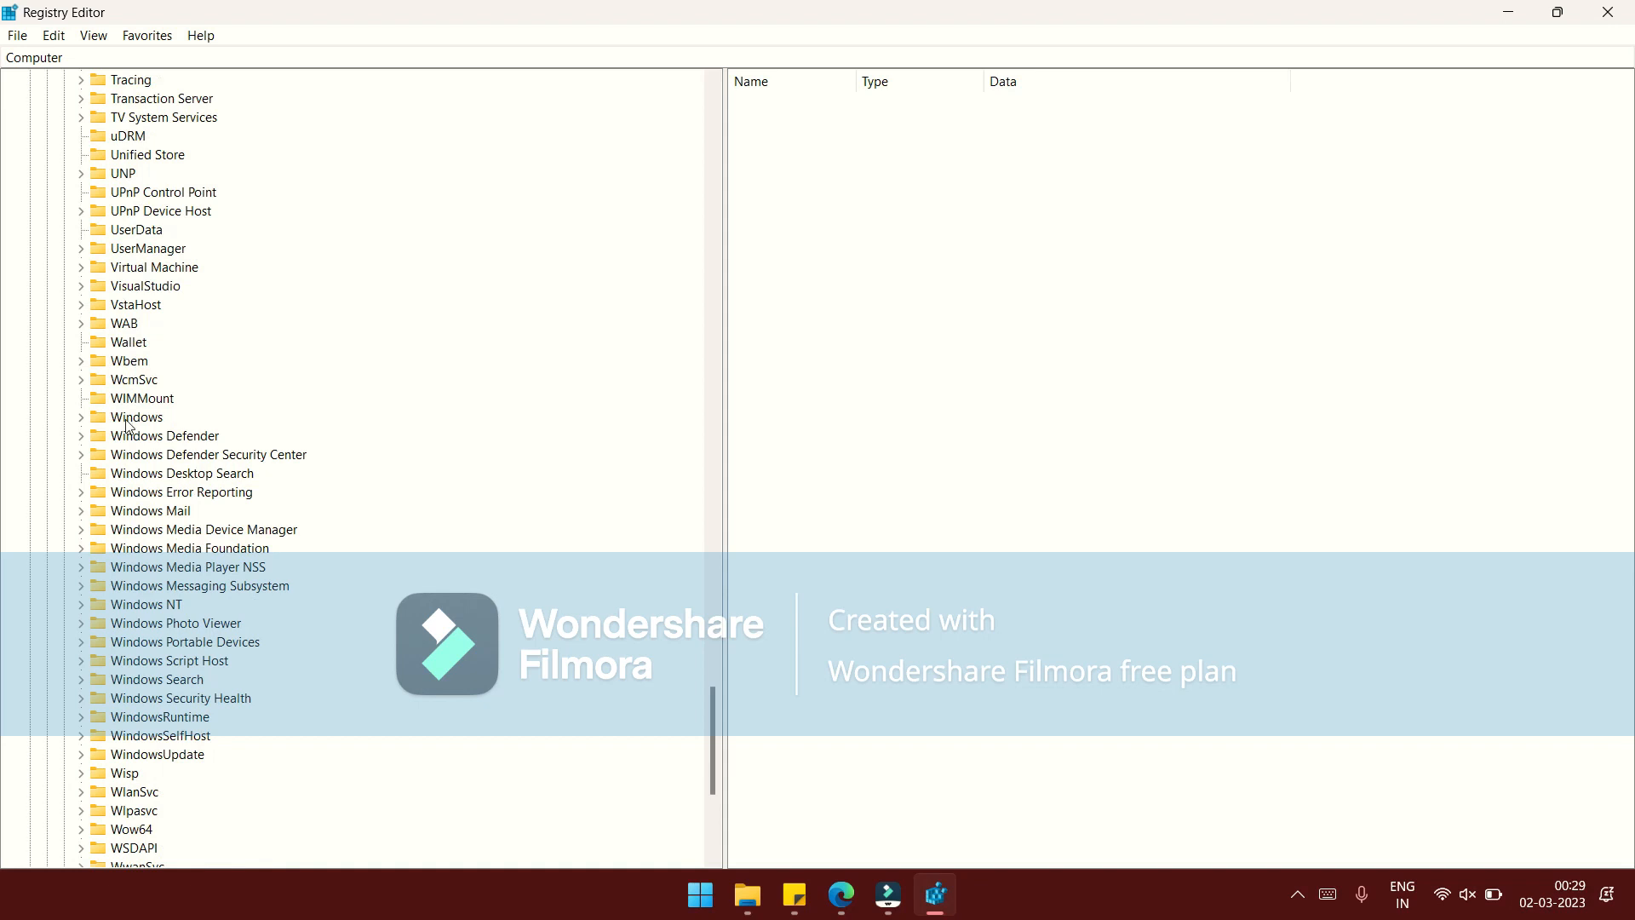
click(80, 417)
scroll(97, 439, down, 2)
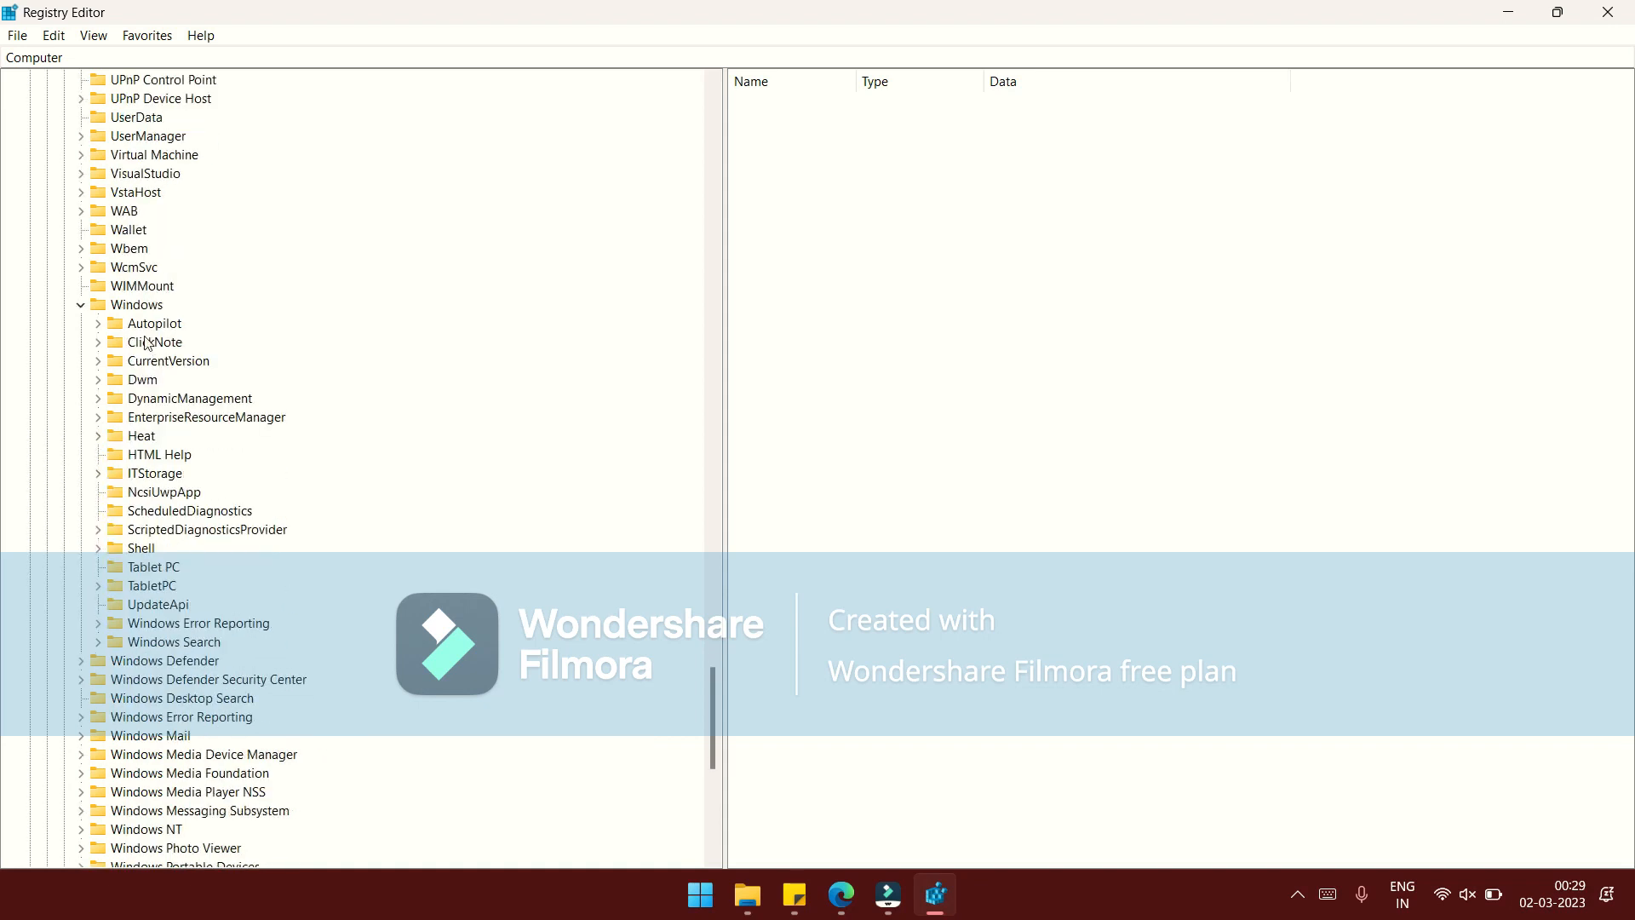
click(98, 362)
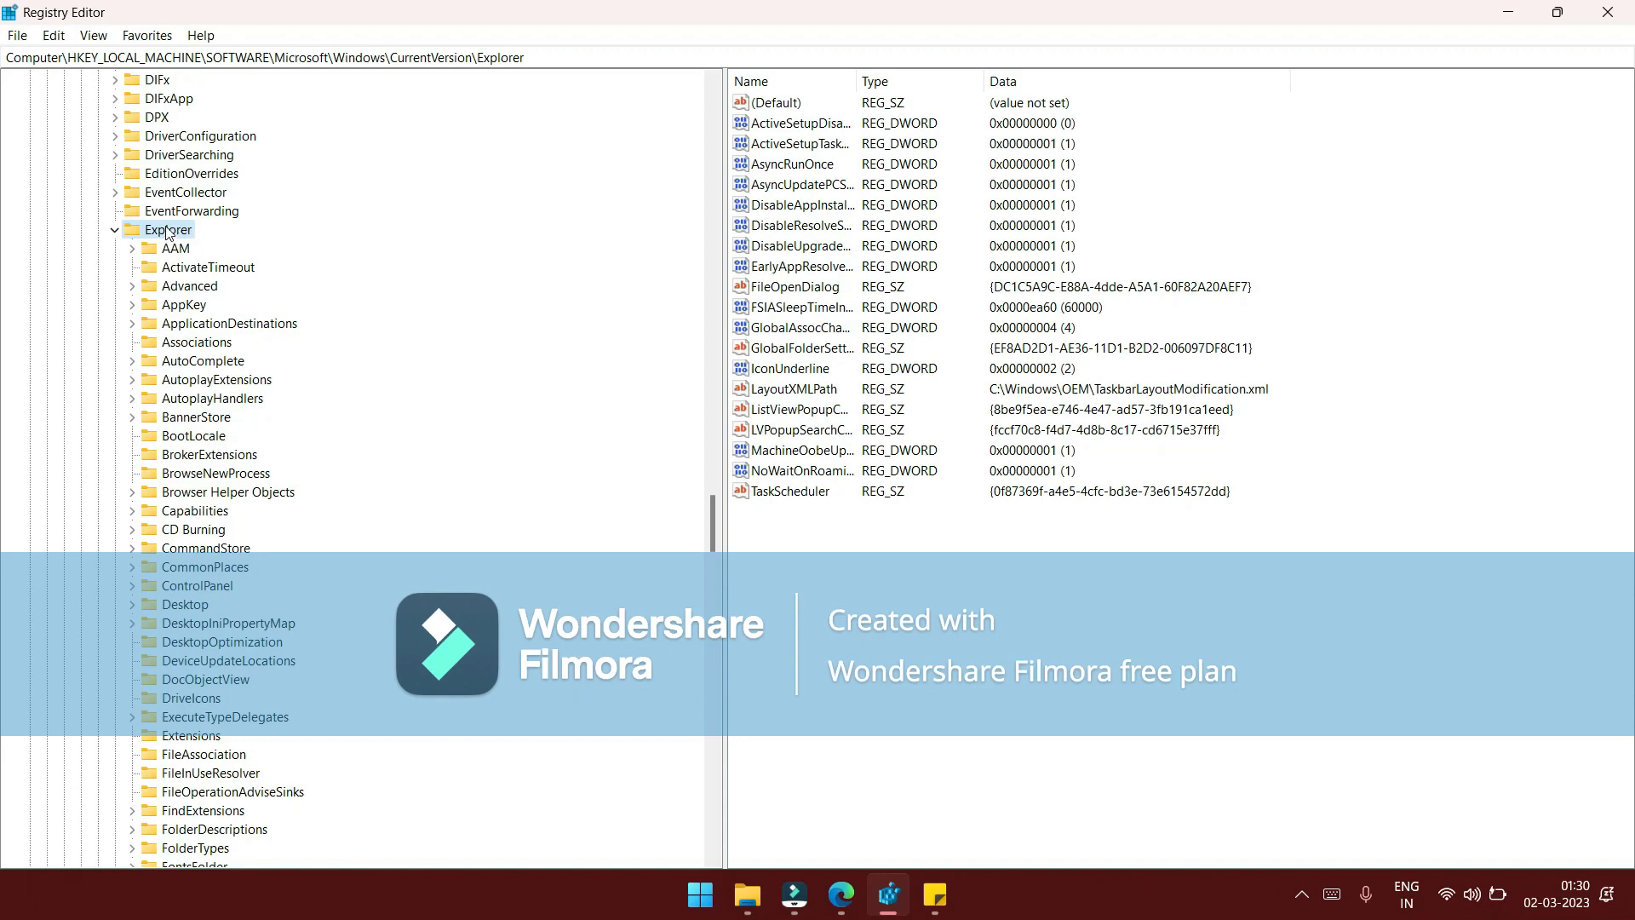
Go back to the CurrentVersion key and select the Explorer key beneath it
scroll(247, 256, up, 13)
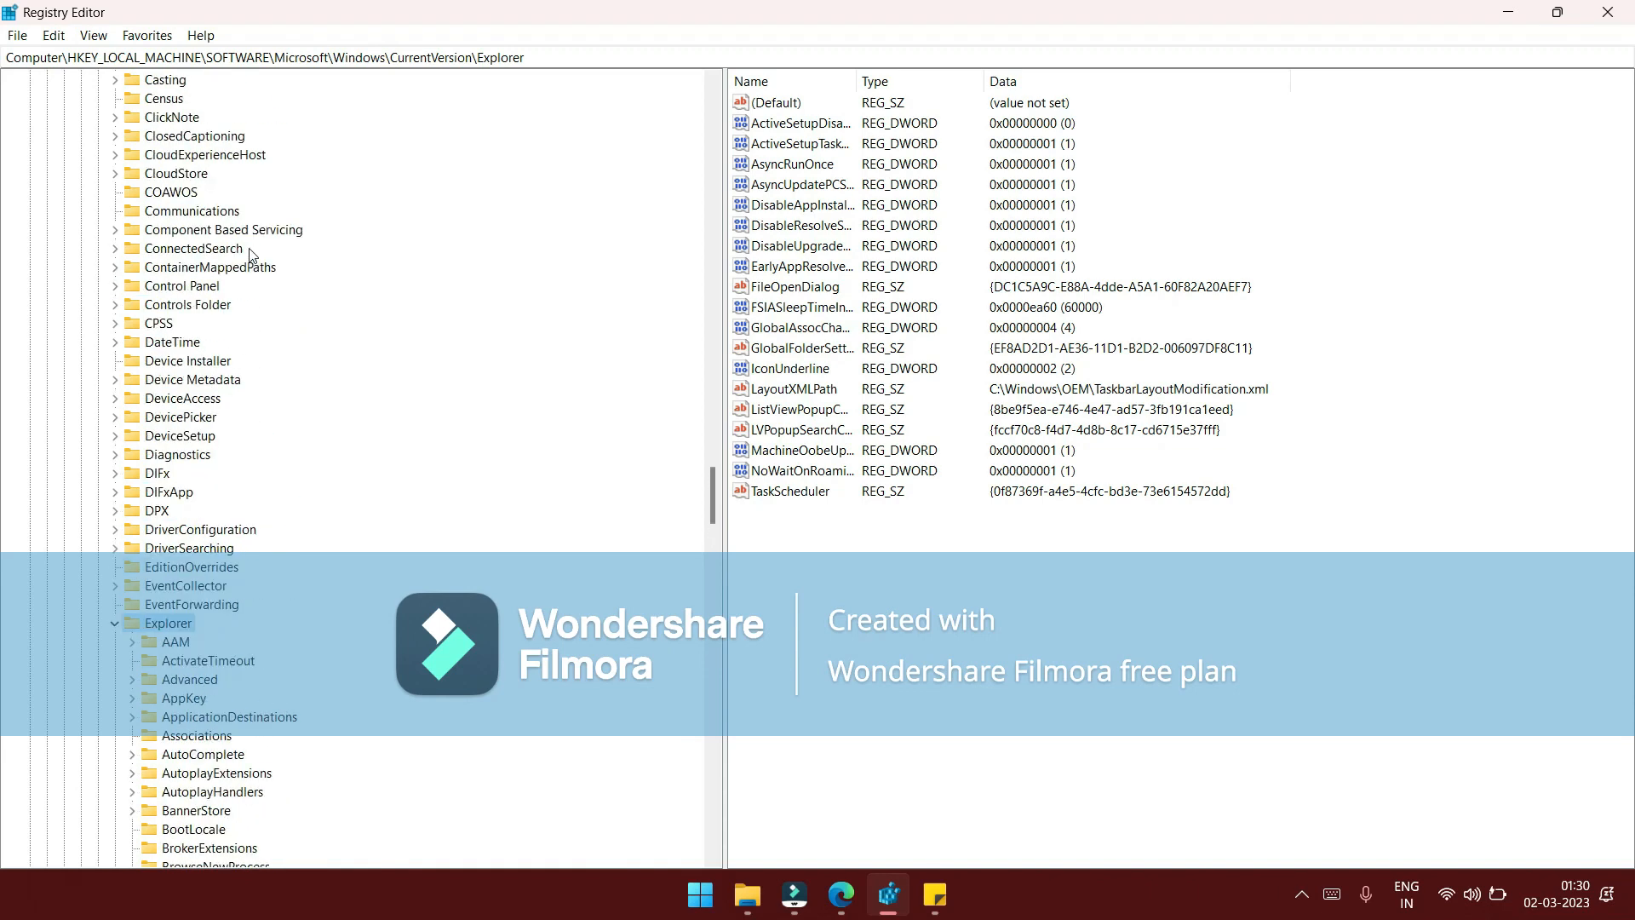
scroll(247, 255, up, 6)
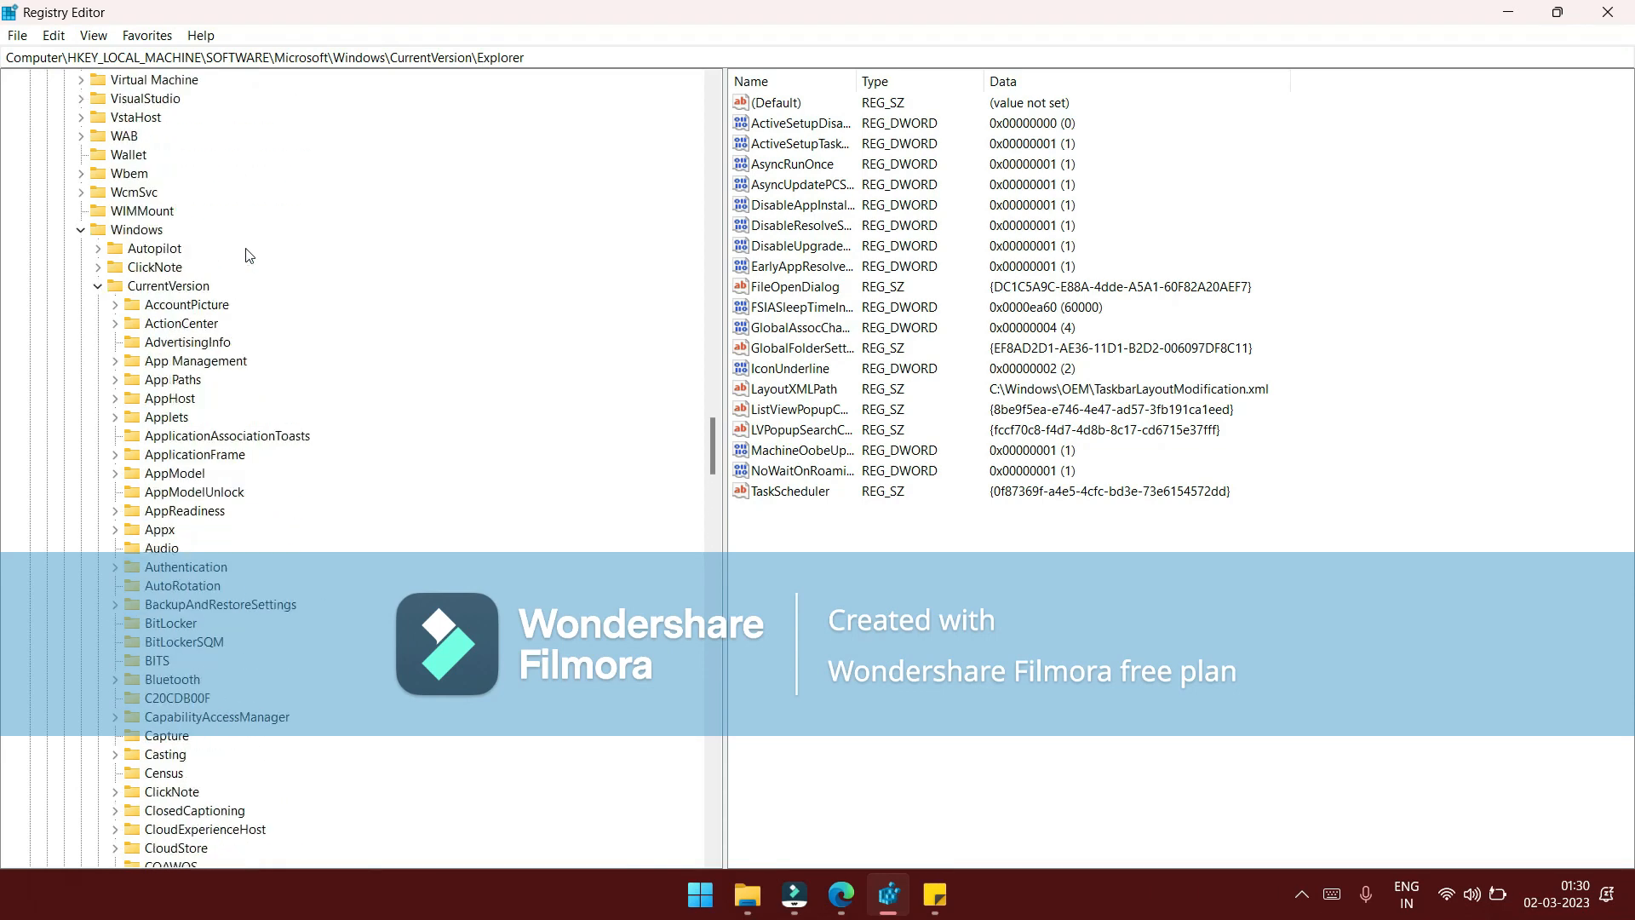
click(167, 287)
scroll(175, 298, down, 10)
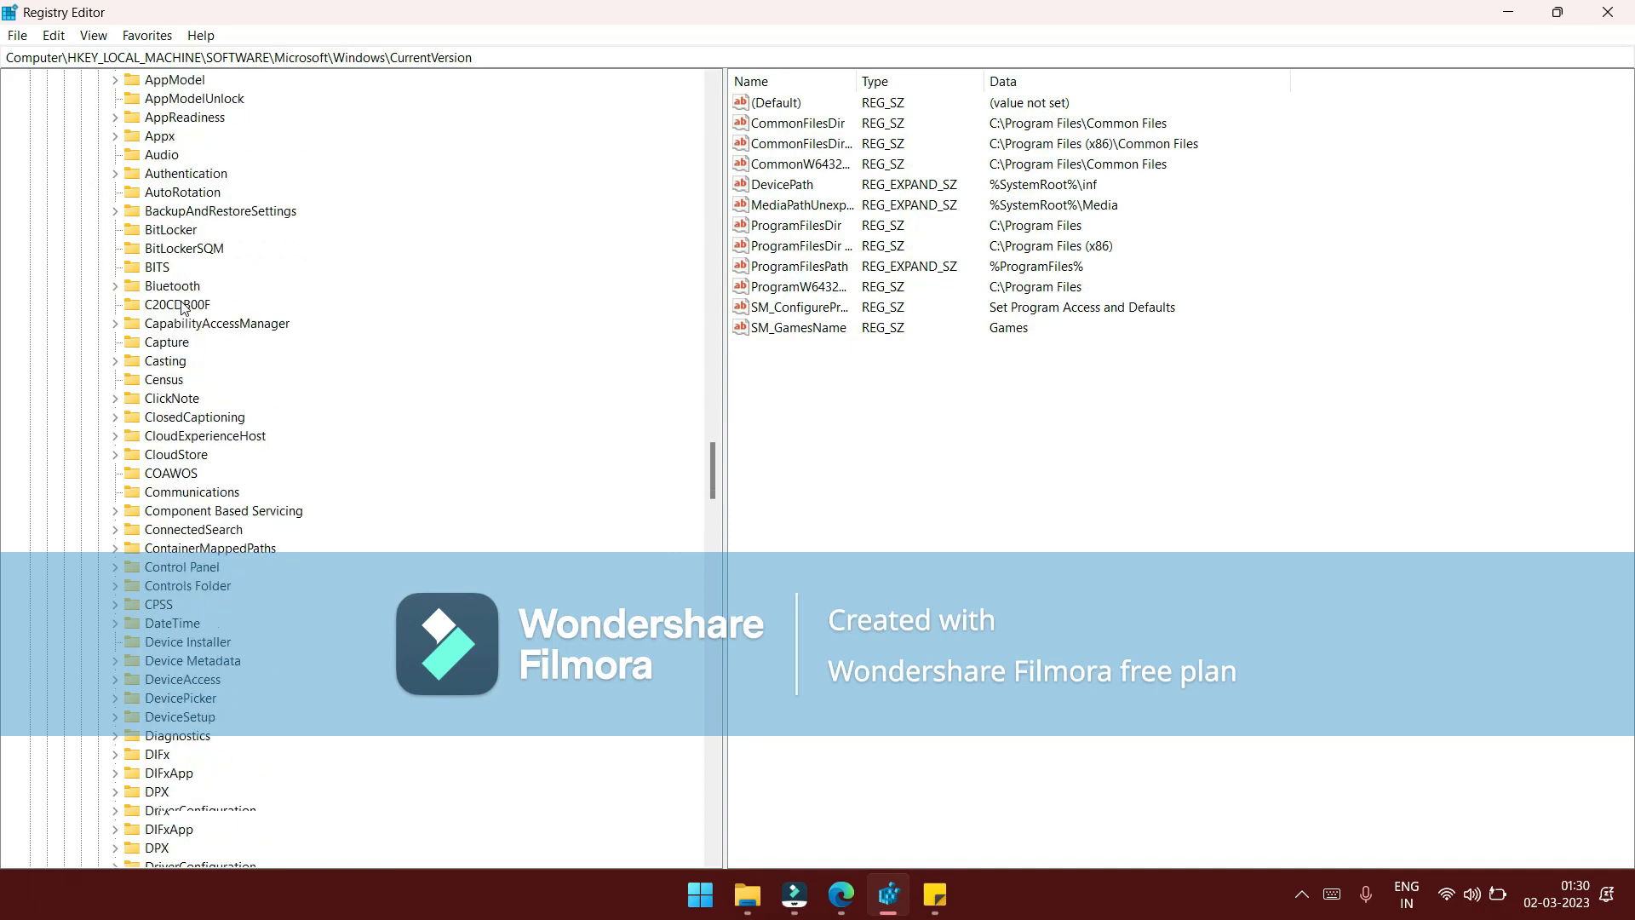
scroll(181, 309, down, 7)
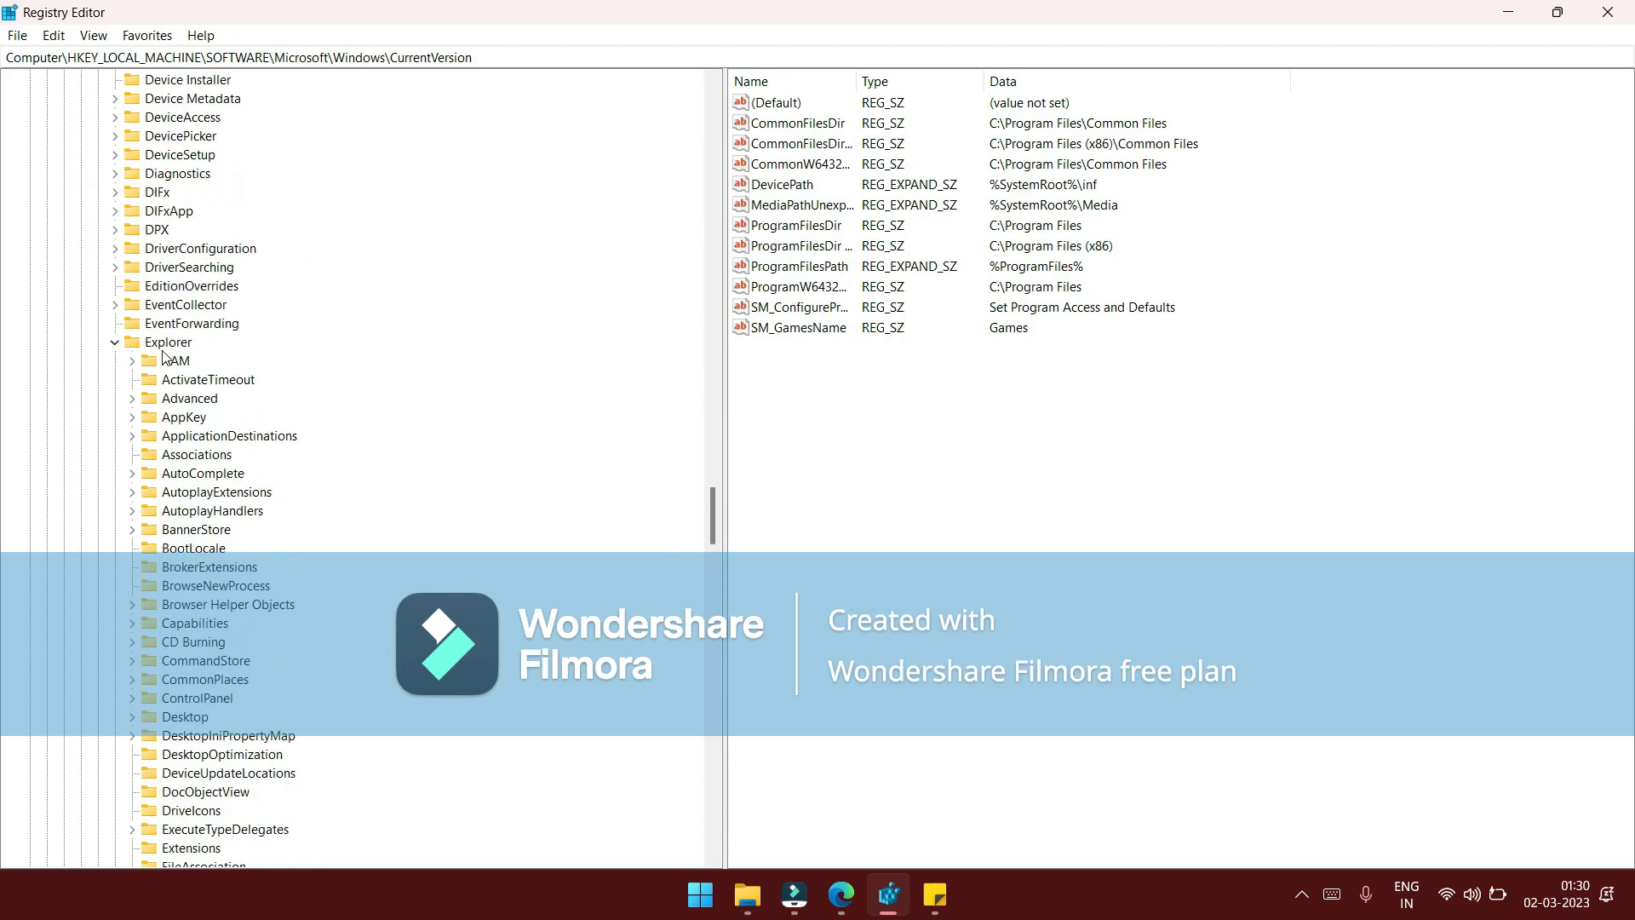
click(167, 344)
Create a new key named Shell Icons under the Explorer key
right_click(171, 344)
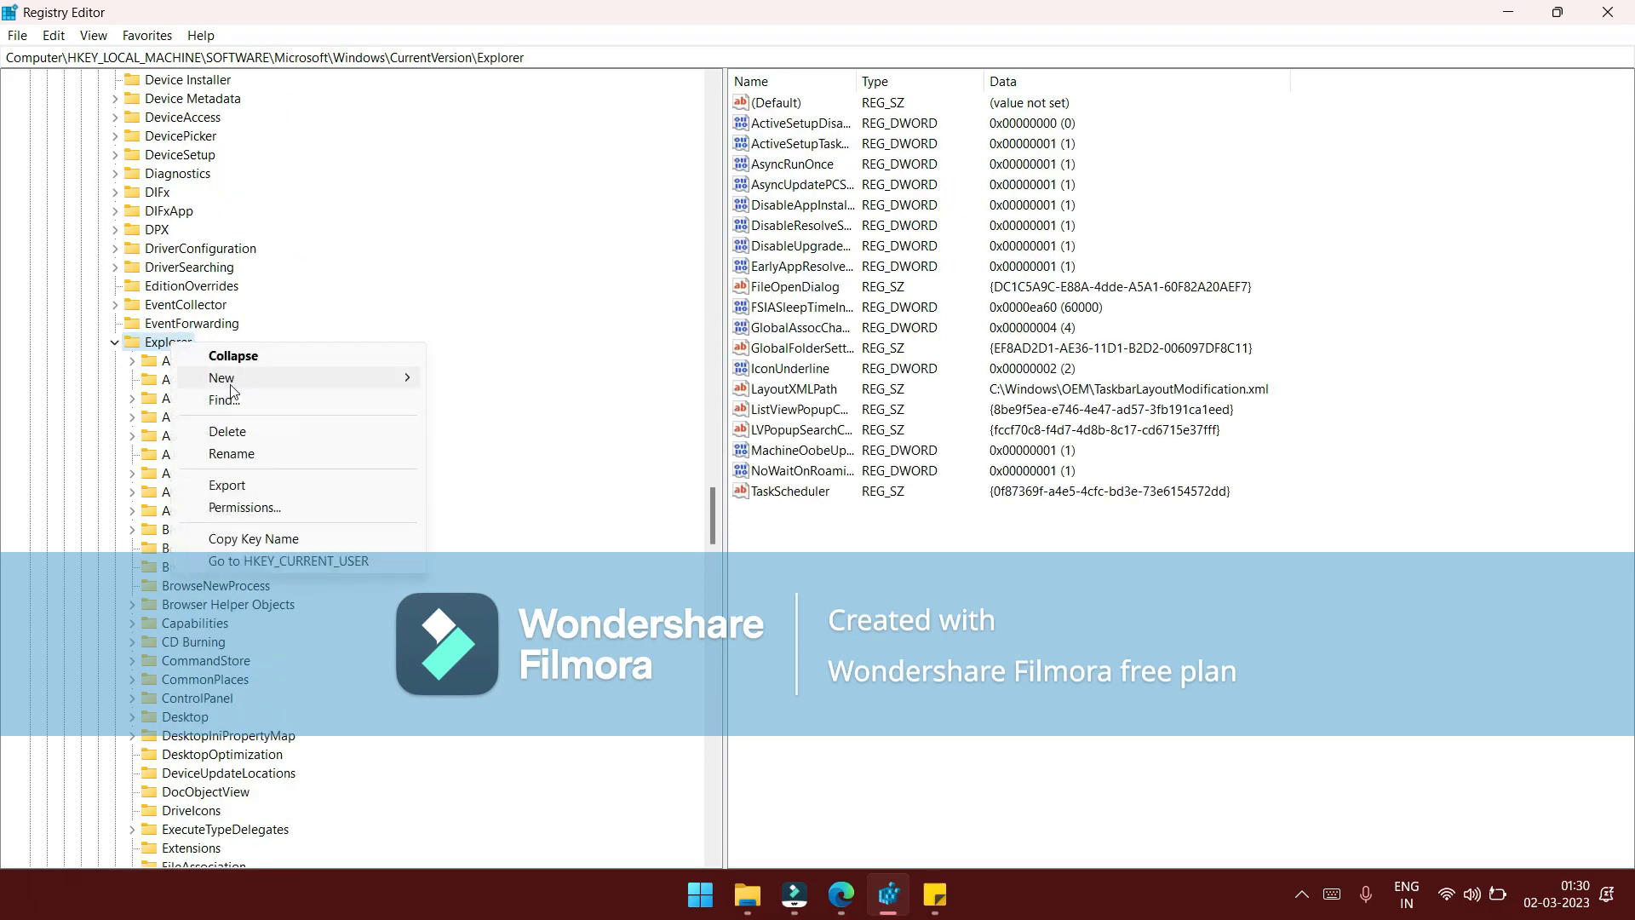
mouse_move(275, 378)
click(469, 378)
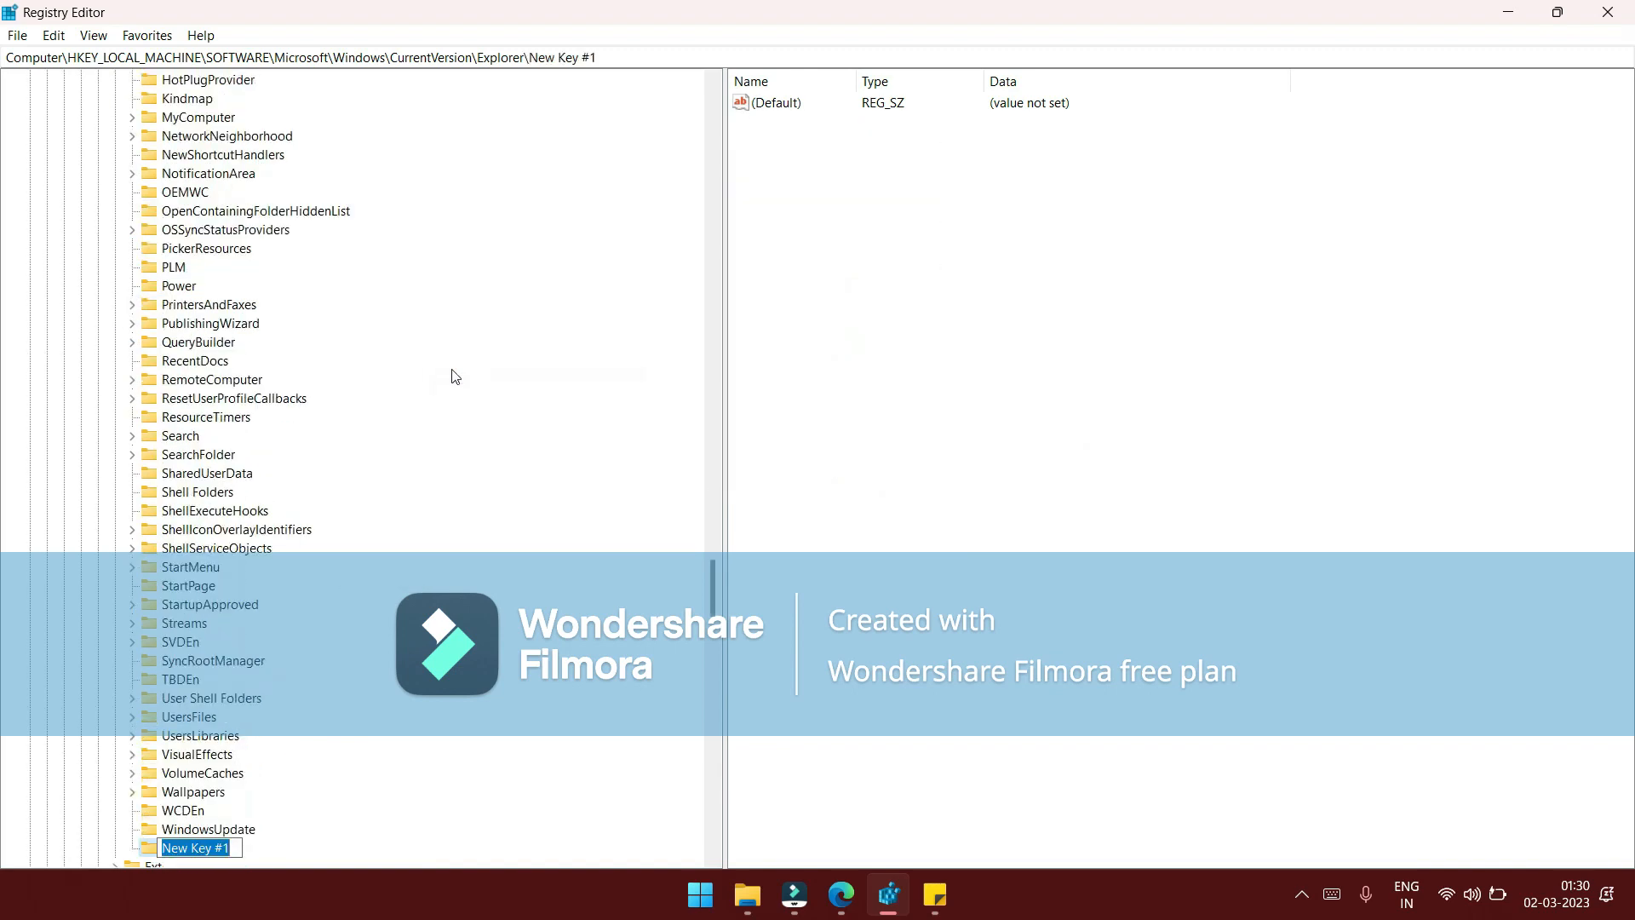
text(Shell)
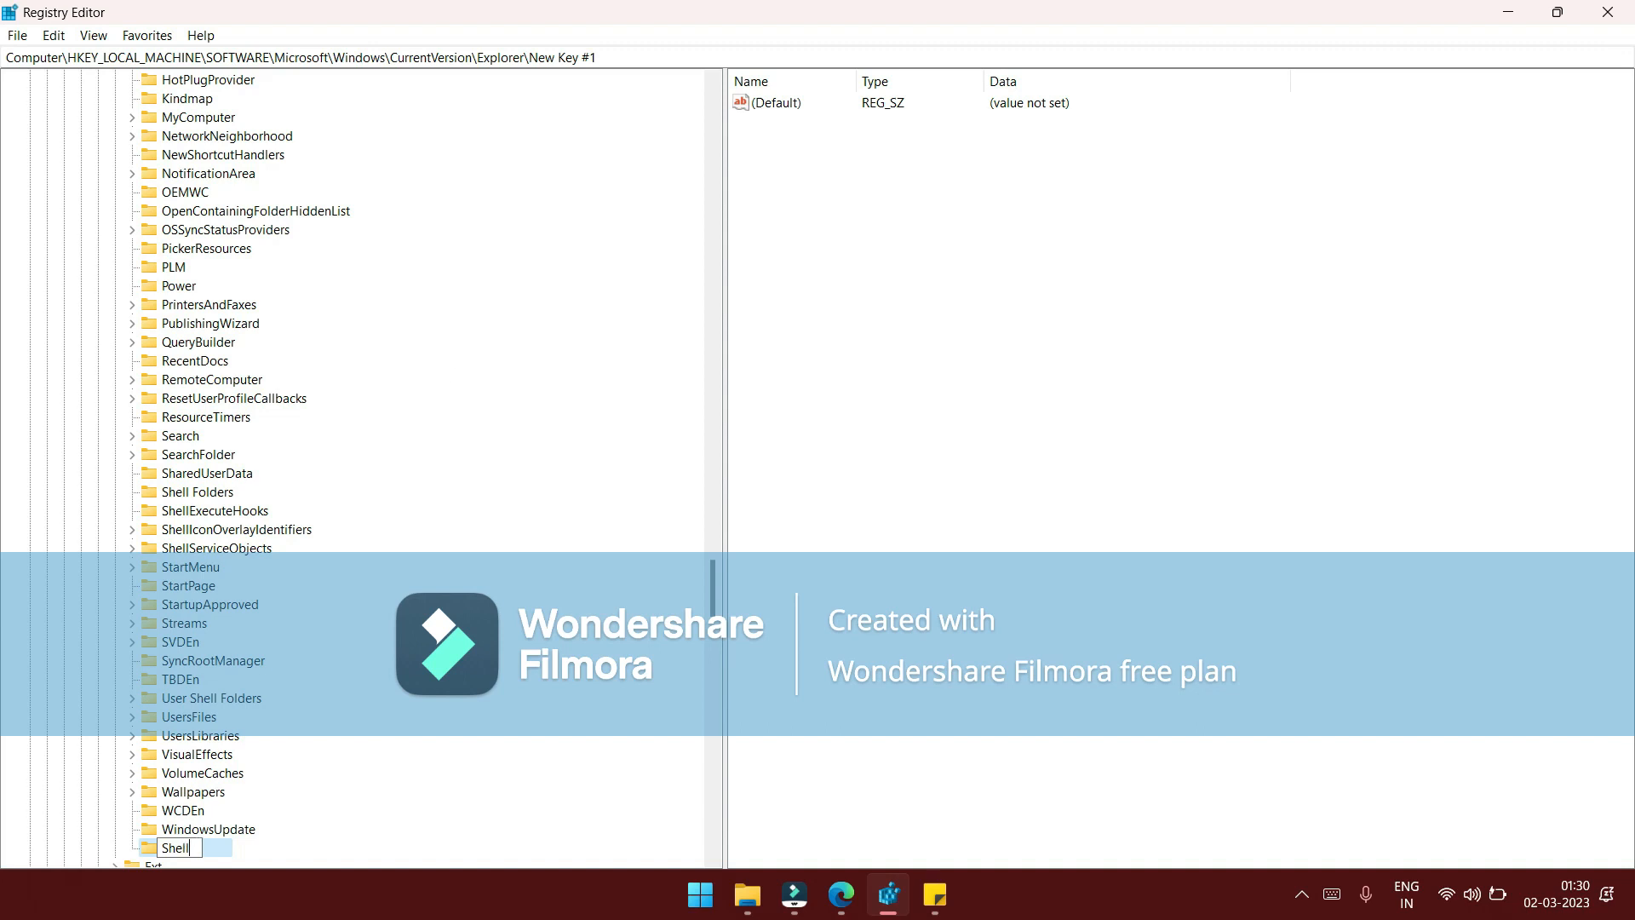
text( Icons)
key(Return)
scroll(428, 376, down, 2)
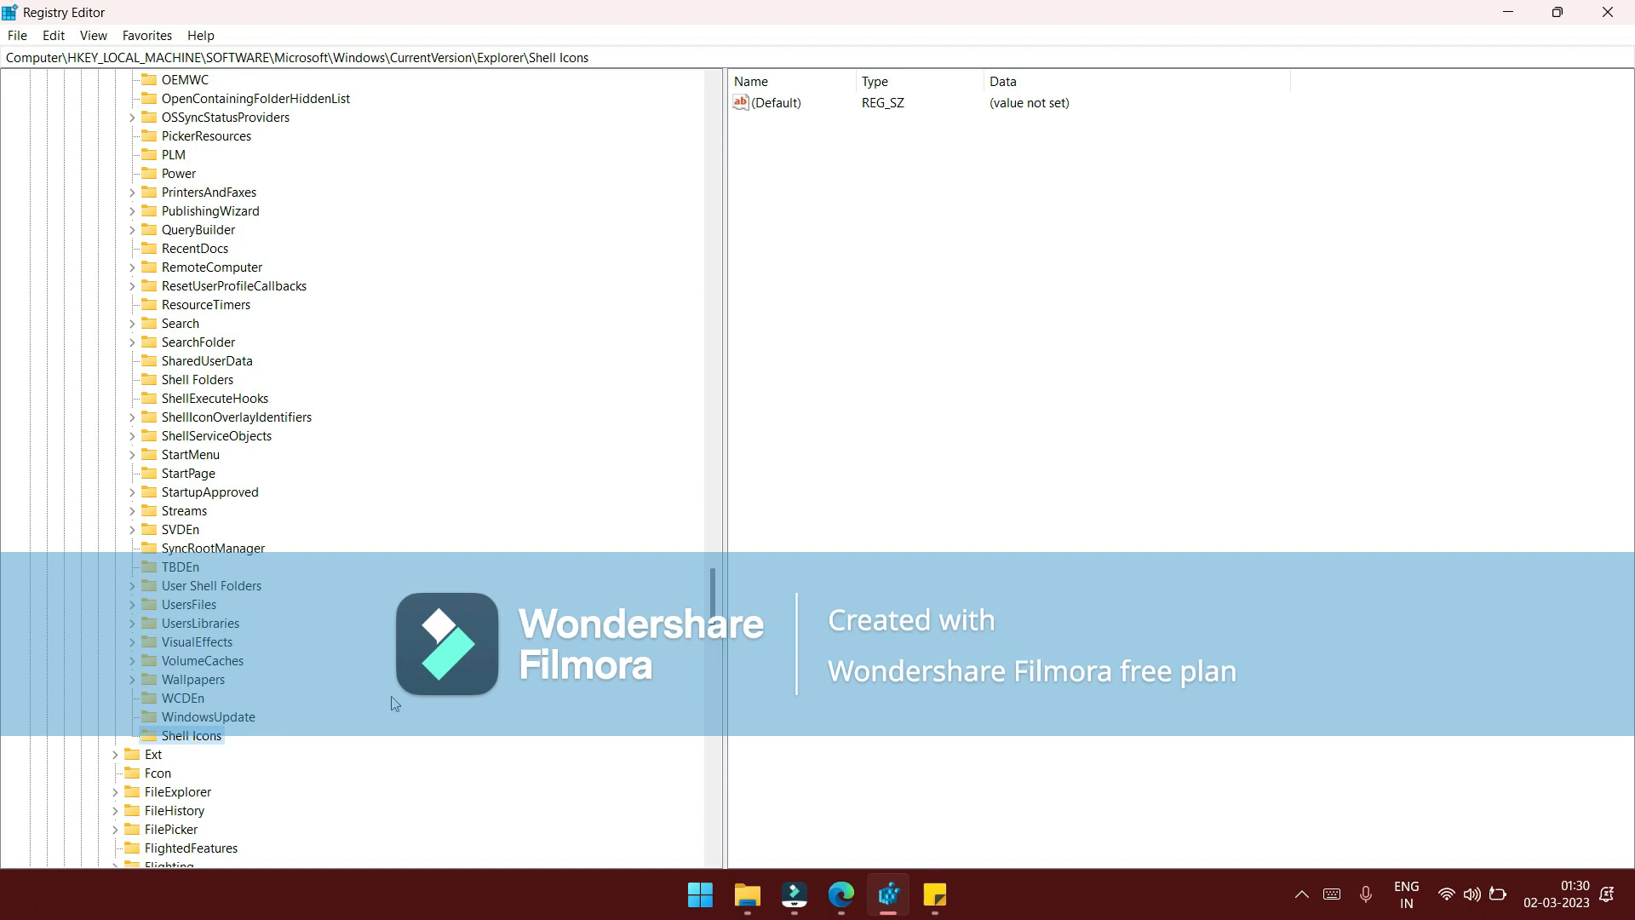
Add a new string value named 29 to the Shell Icons key
drag(930, 179, 1499, 553)
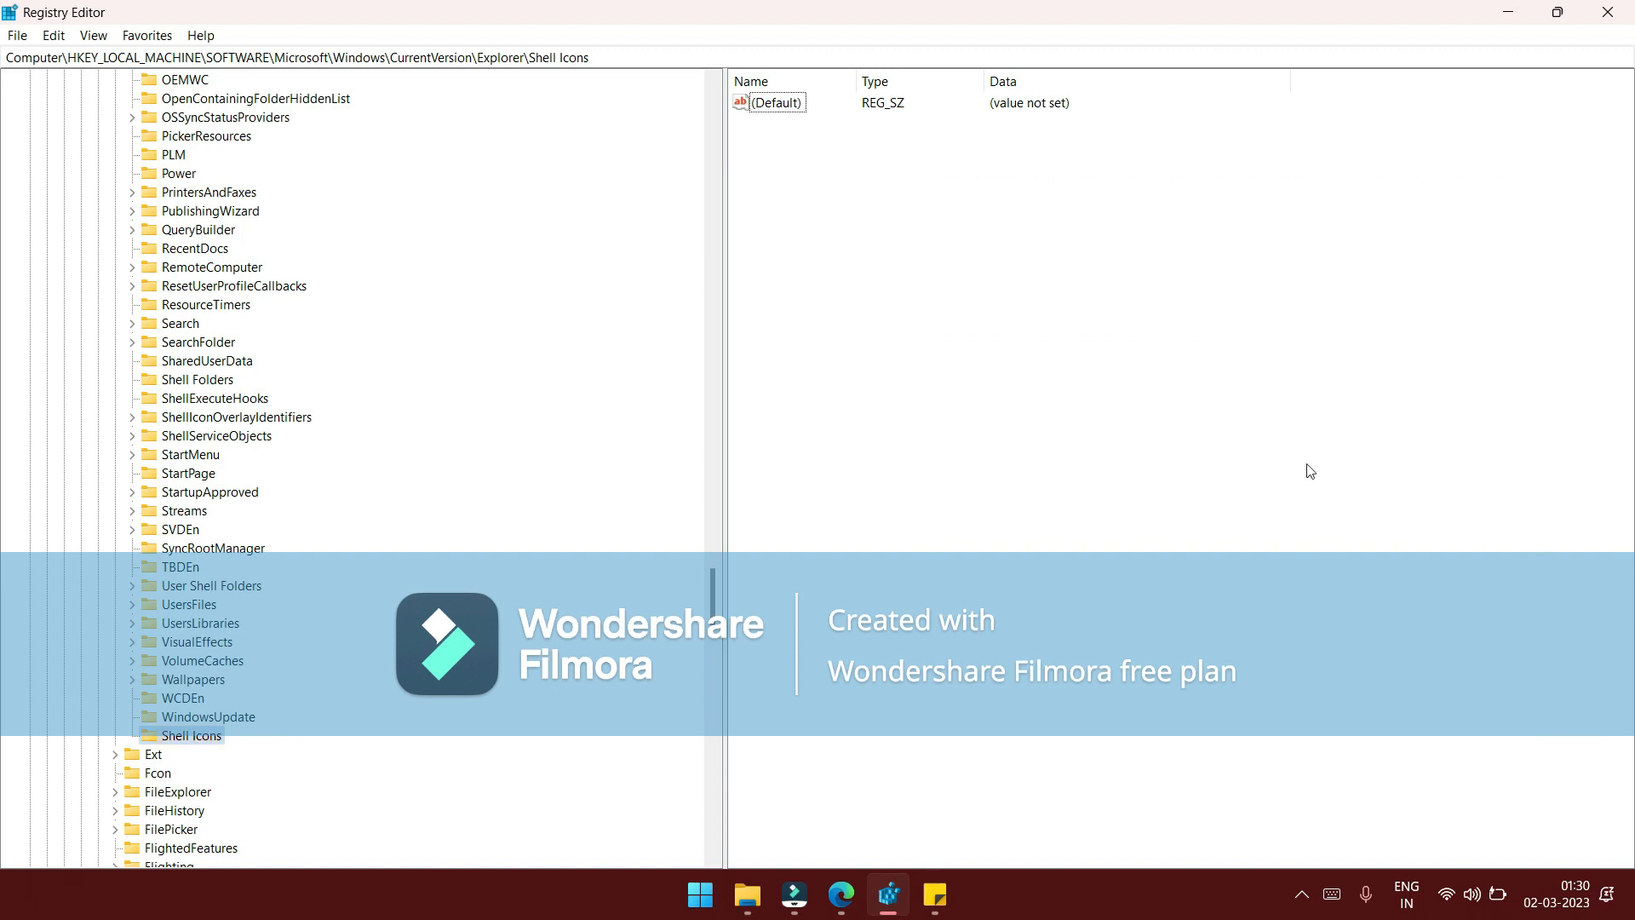
right_click(932, 238)
mouse_move(998, 247)
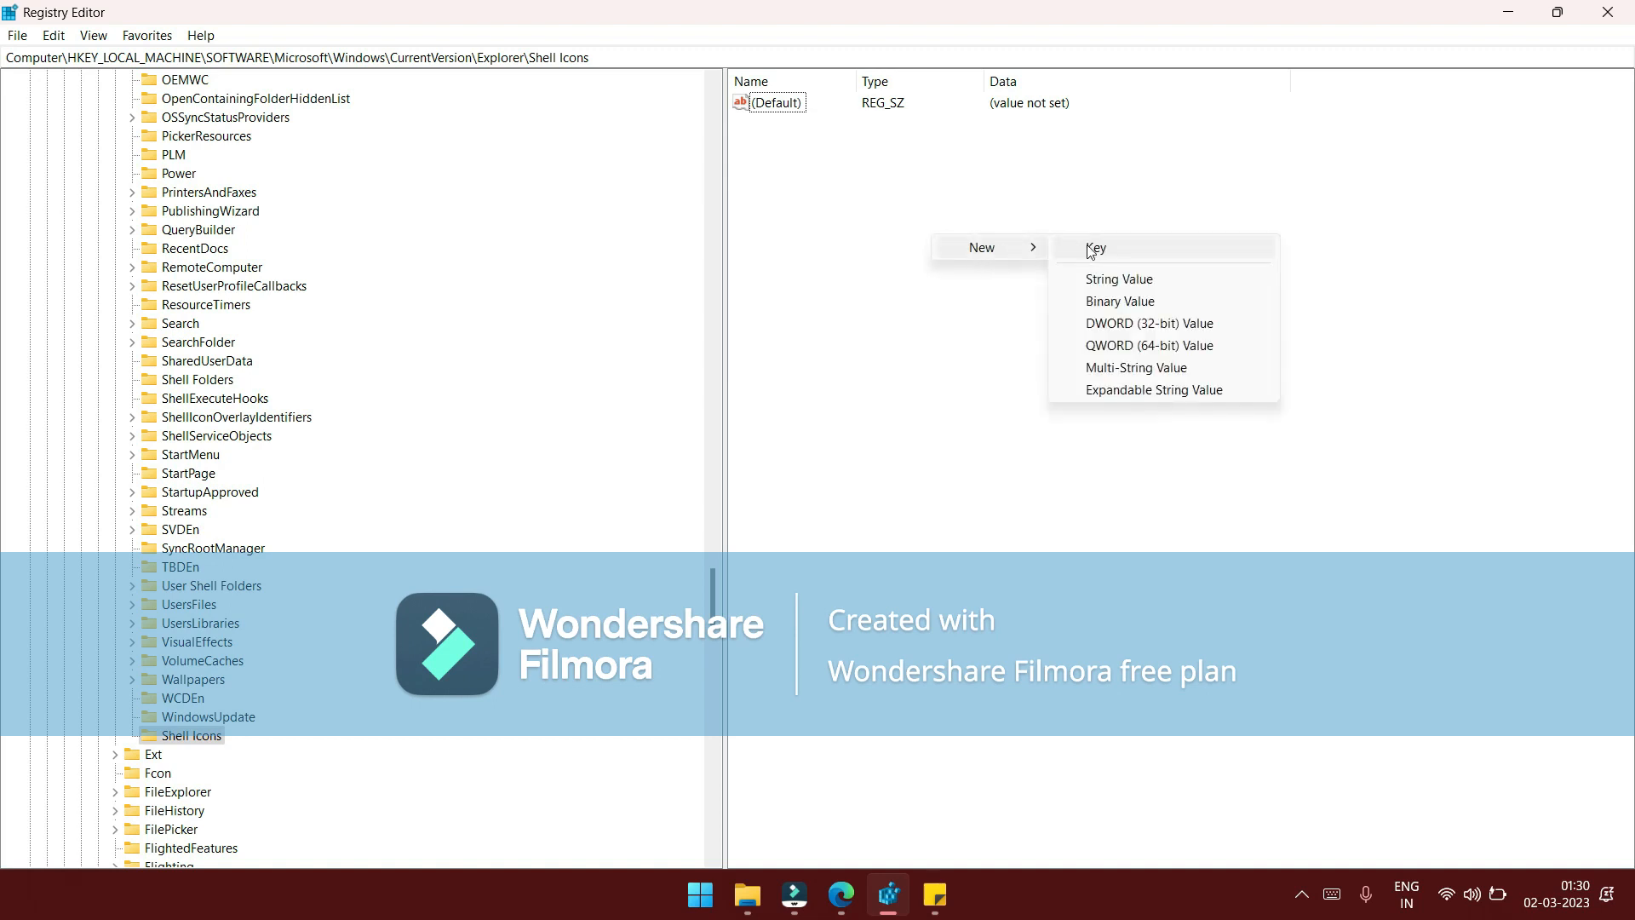
click(1124, 279)
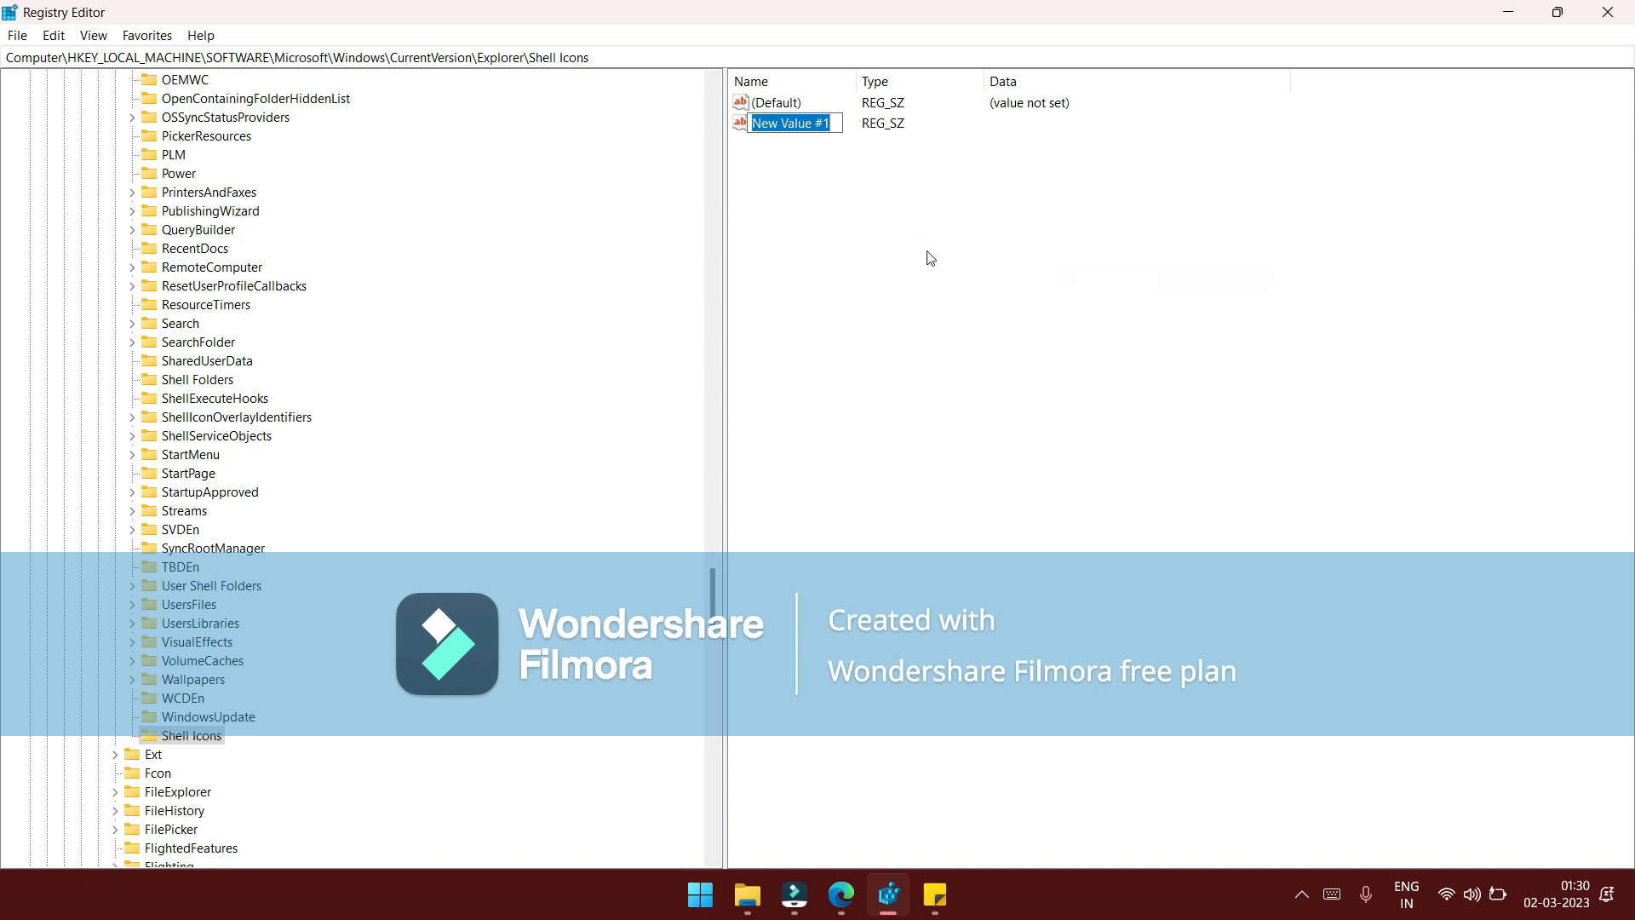
text(29)
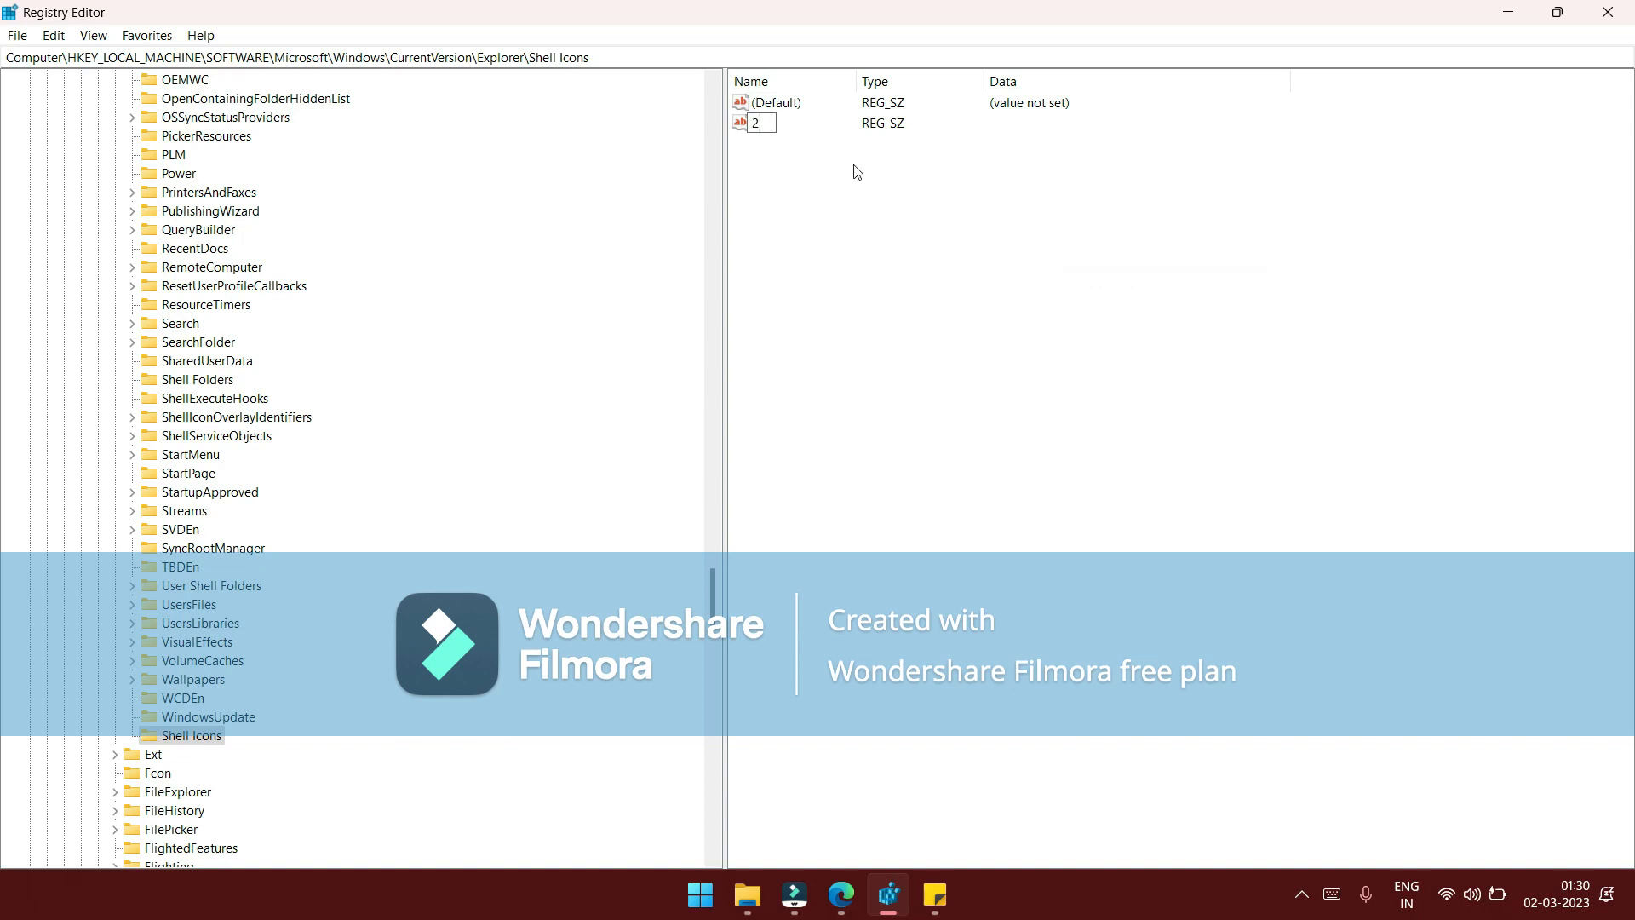
key(Return)
click(859, 183)
right_click(762, 127)
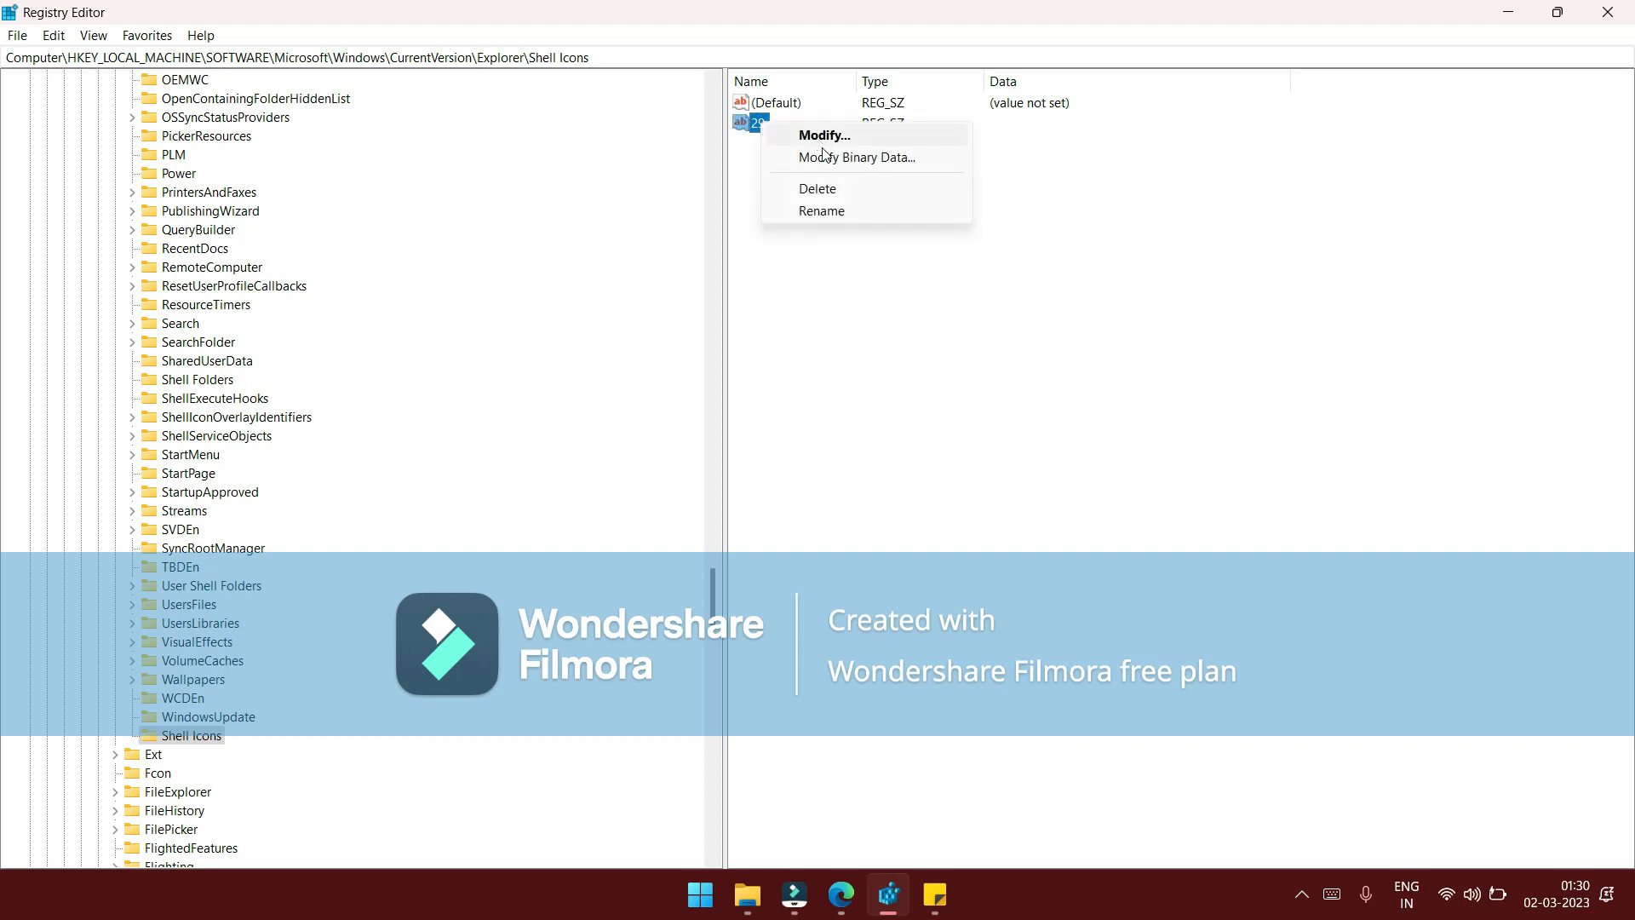
click(822, 135)
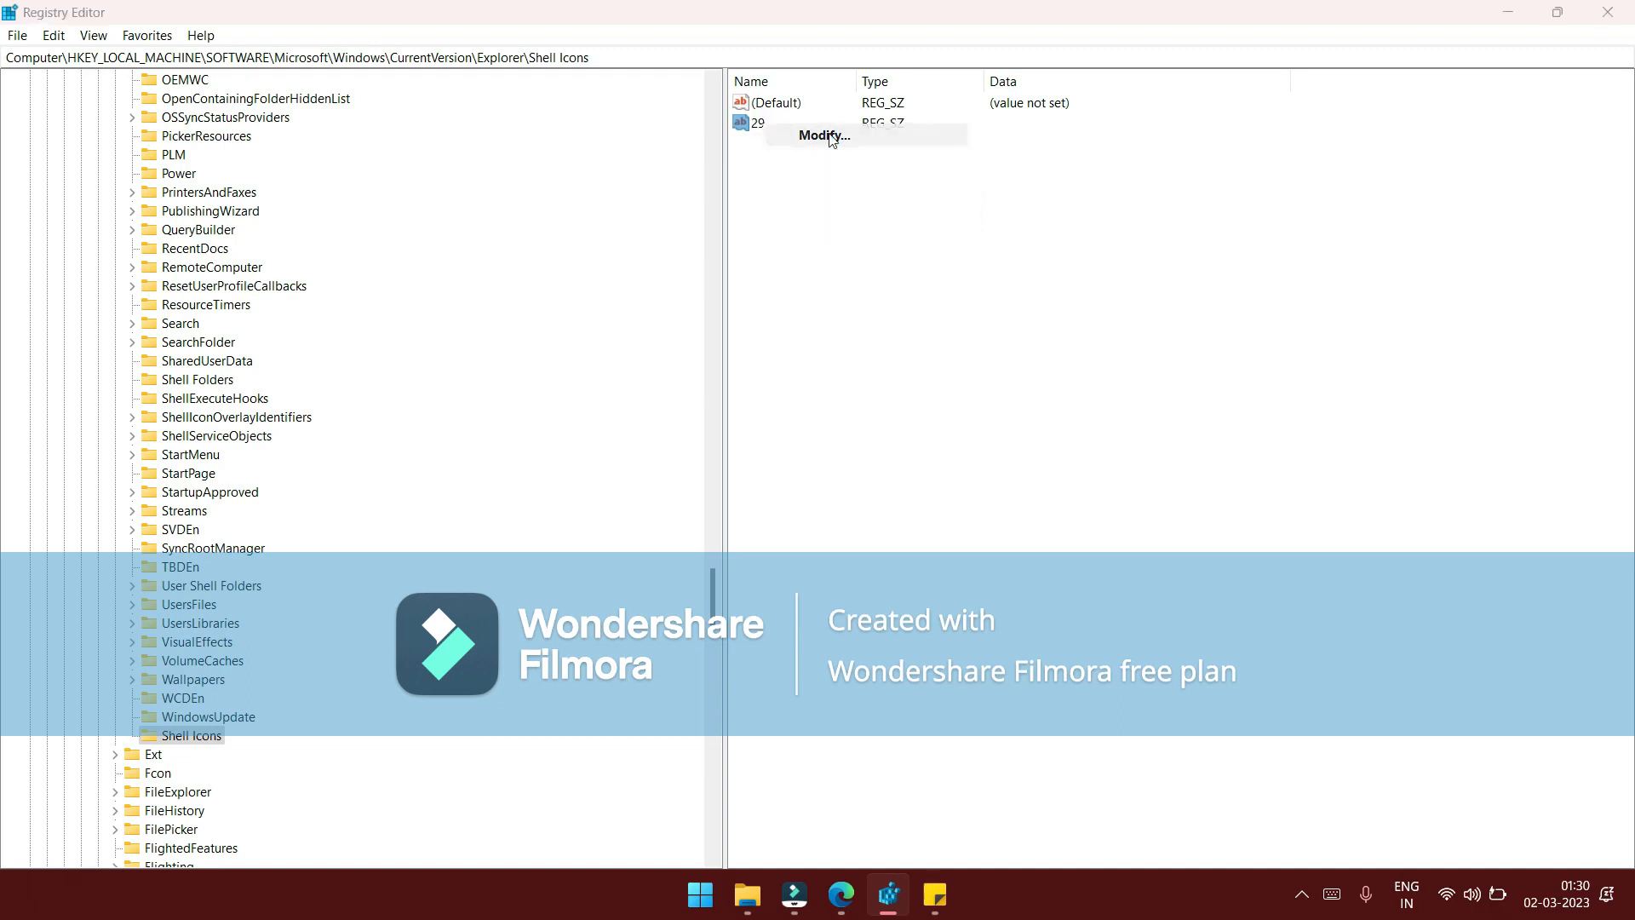
click(472, 103)
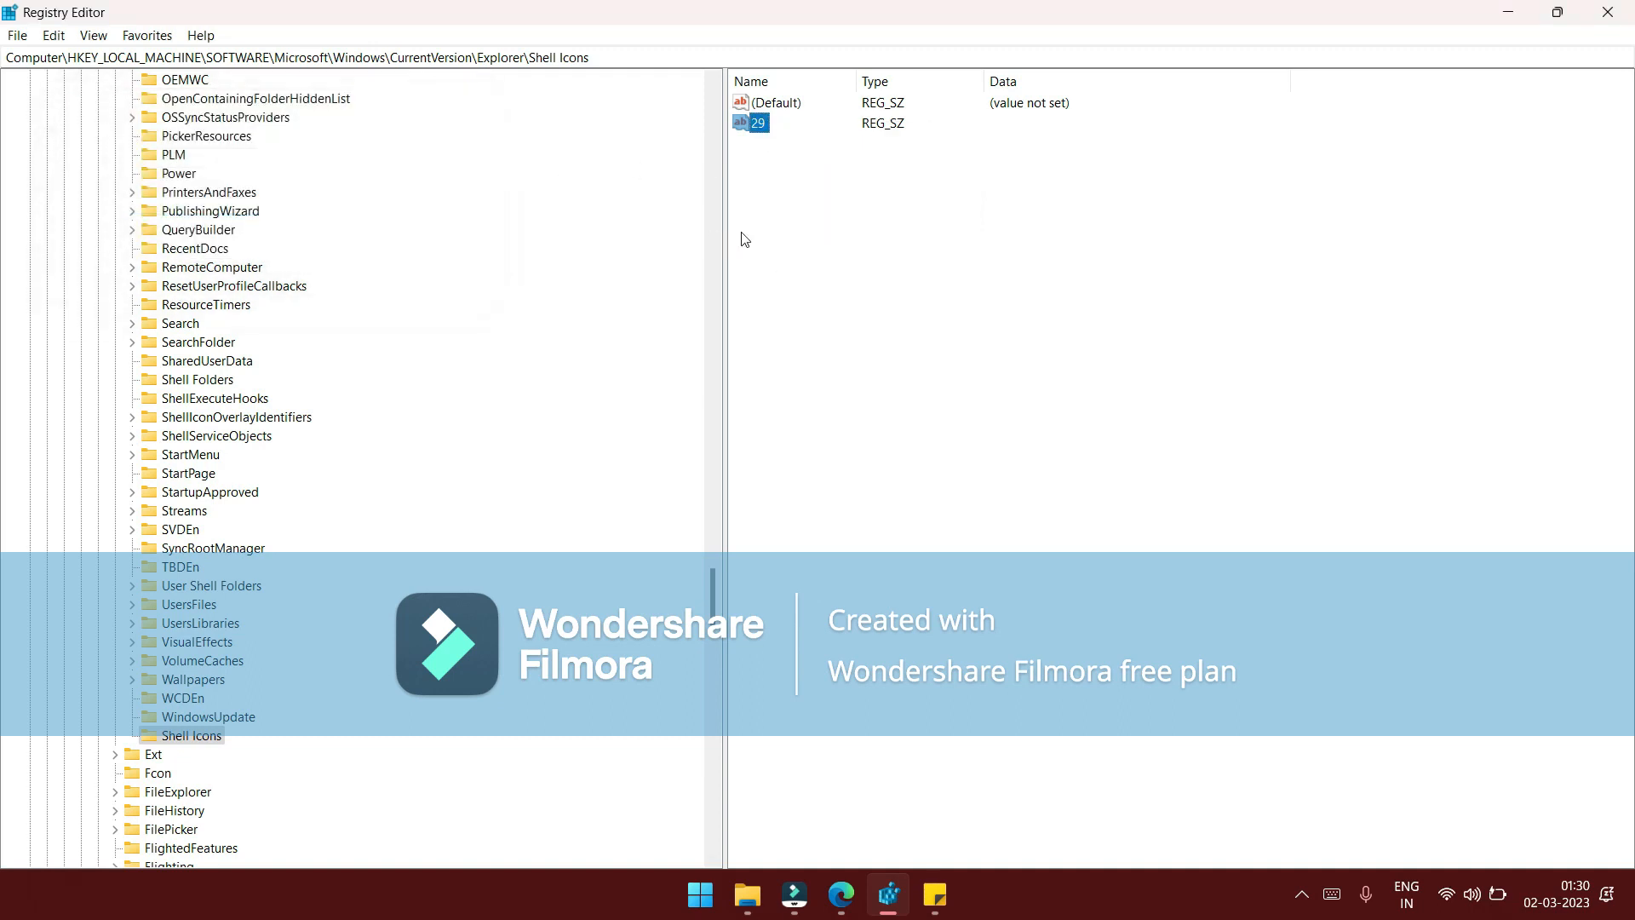
Open the string value 29 for editing and move its dialog clear of the key tree
double_click(763, 128)
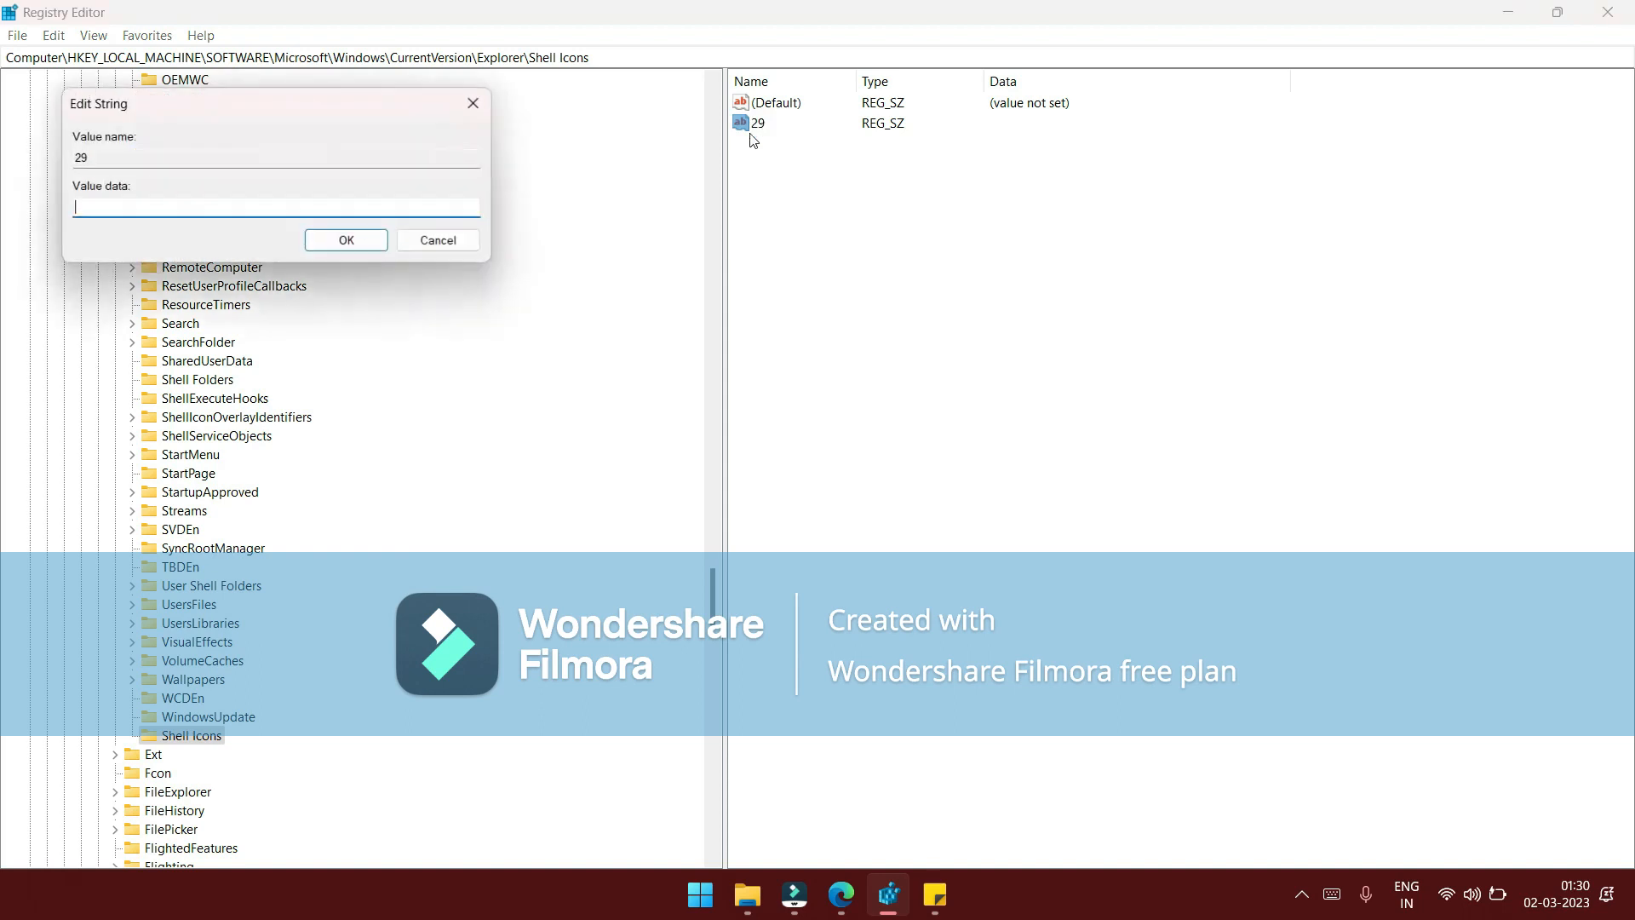
drag(402, 110, 1162, 292)
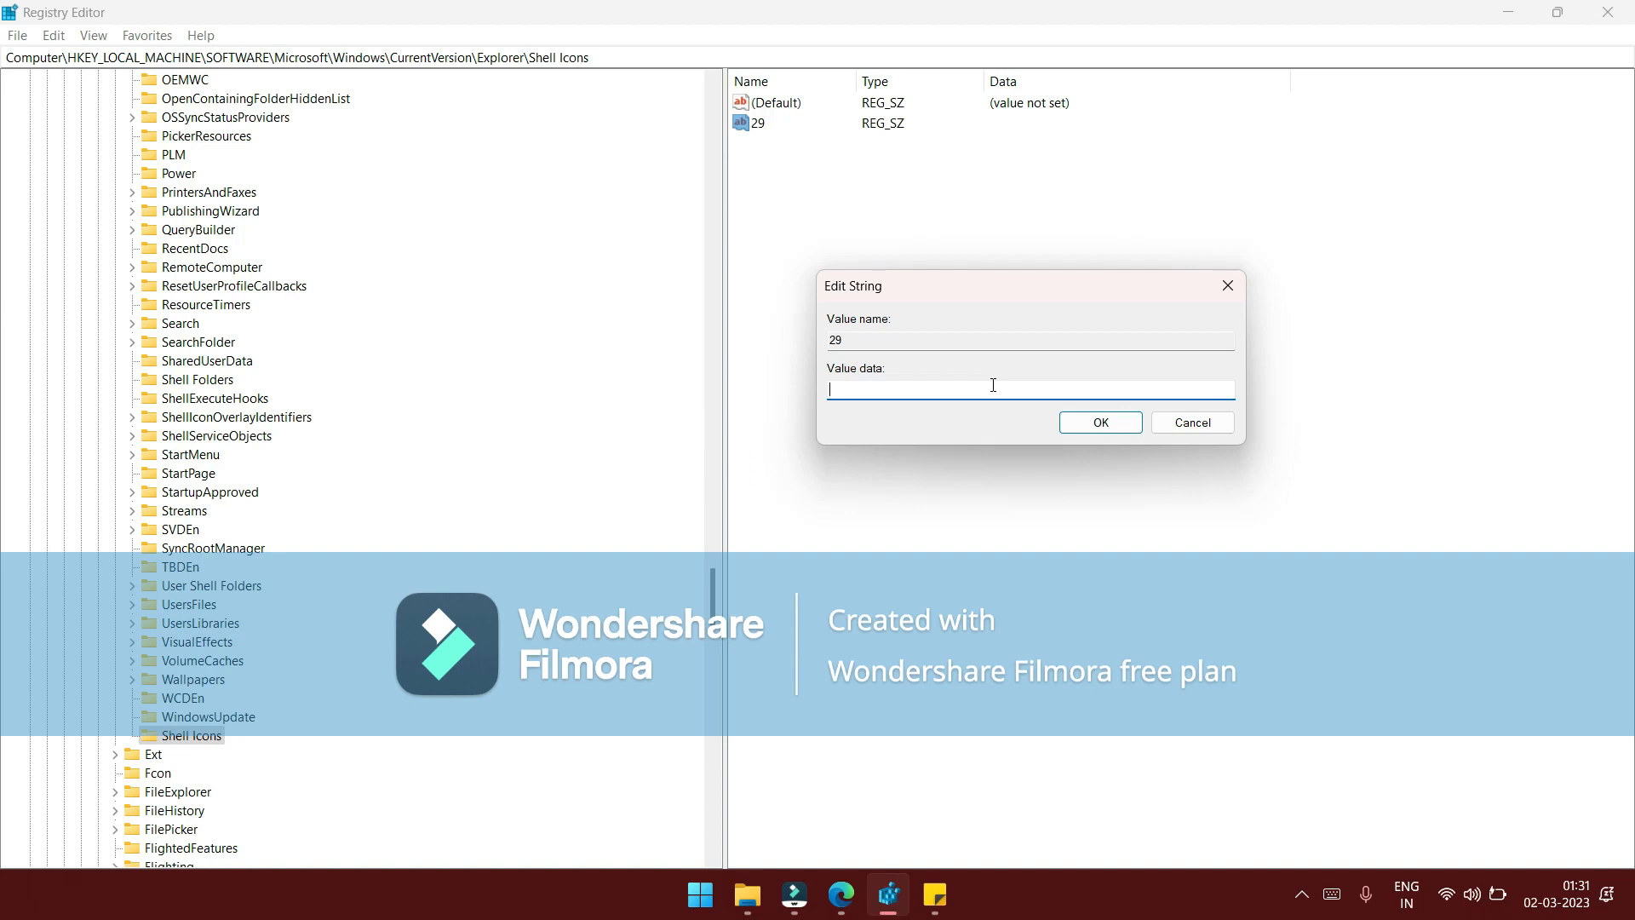
text(%windir%)
key(BackSpace)
key(BackSpace)
key(BackSpace)
key(BackSpace)
key(BackSpace)
key(BackSpace)
key(BackSpace)
key(BackSpace)
text(C: windir)
key(BackSpace)
key(BackSpace)
key(BackSpace)
key(BackSpace)
key(BackSpace)
key(BackSpace)
key(BackSpace)
Set the value data of string value 29 to %windir%\System32\shell32.dll,-50 and save it
text(%windir%)
text(\System32)
click(864, 396)
drag(890, 390, 935, 386)
click(962, 389)
text(\shell)
text(32)
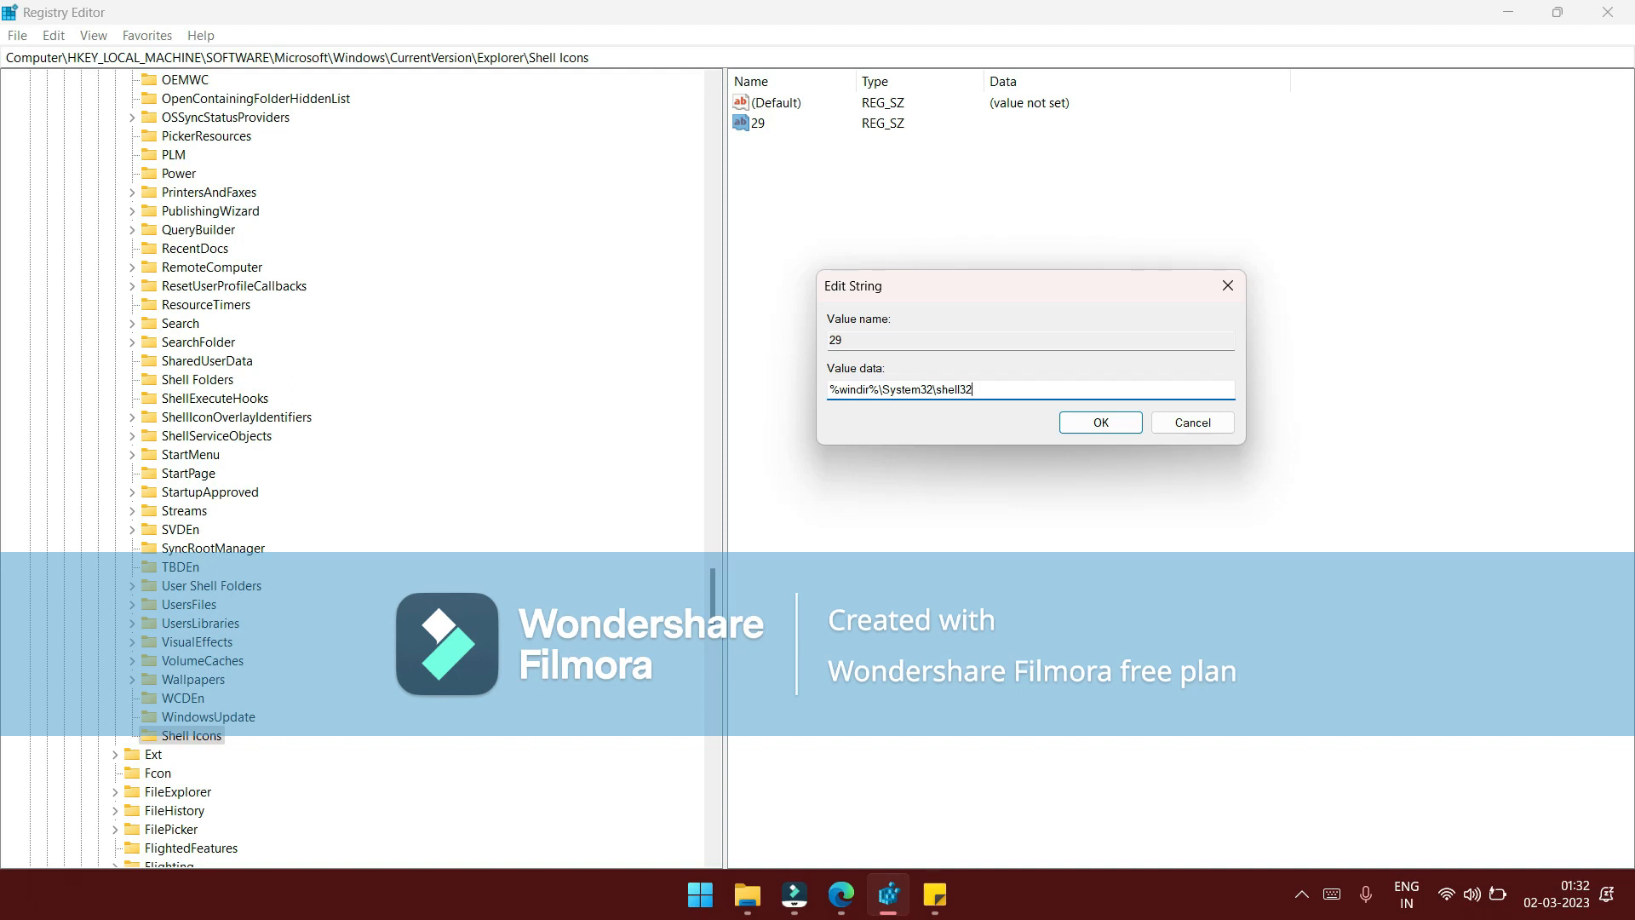
text(.dll,-)
text(50)
double_click(986, 389)
click(1109, 426)
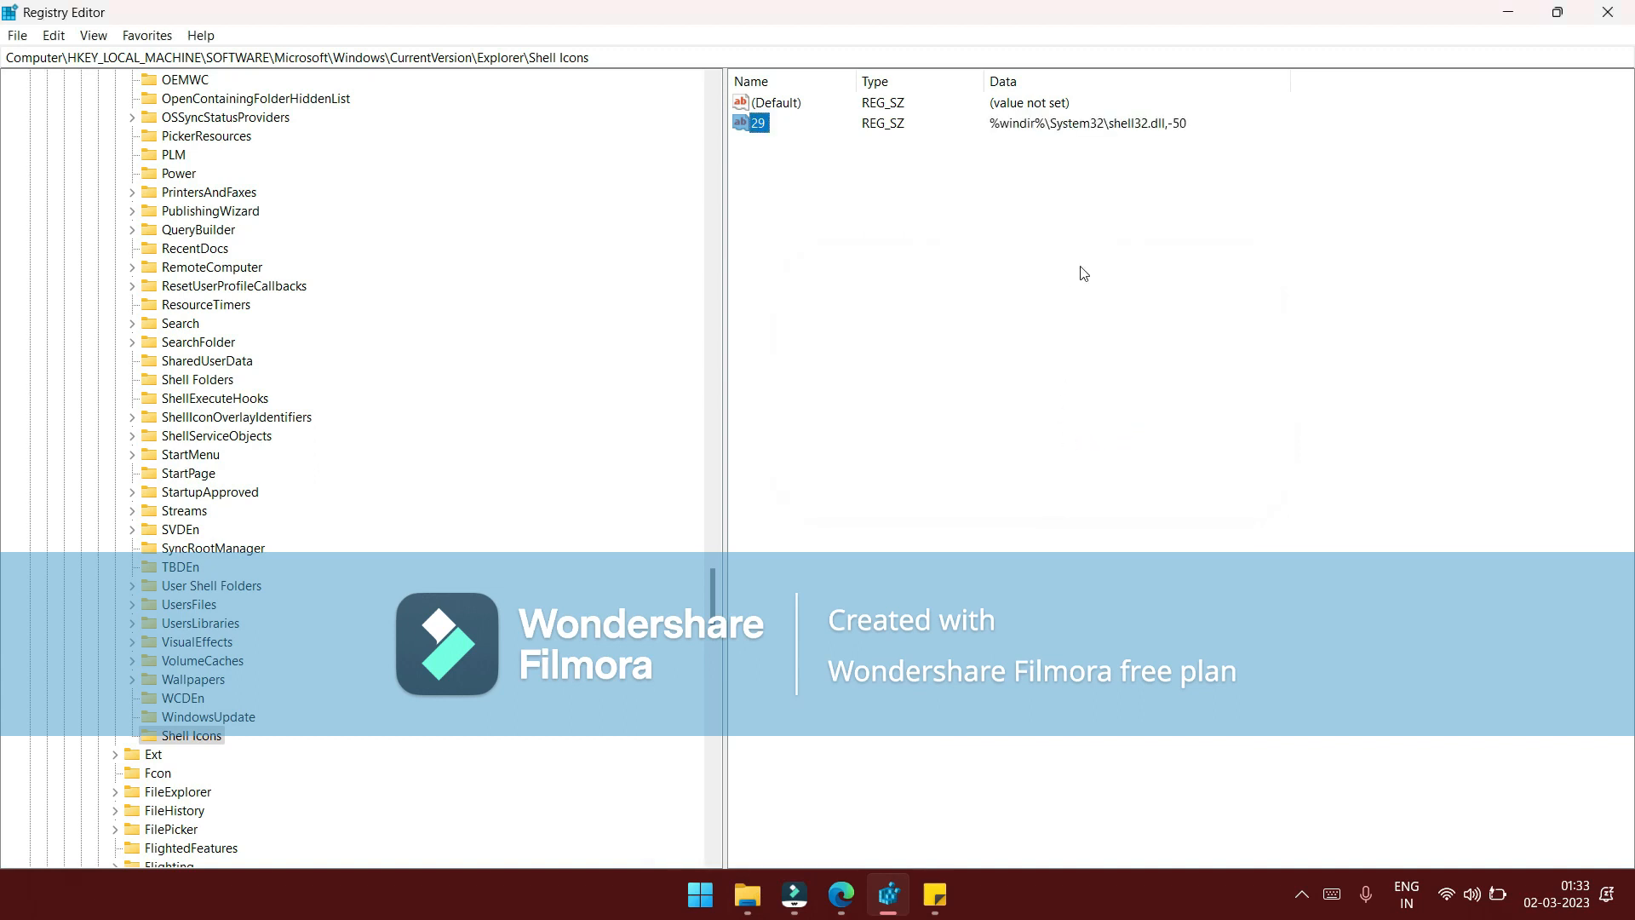
Switch to File Explorer and open the Common Files folder inside Program Files on the C: drive
click(1136, 144)
click(747, 894)
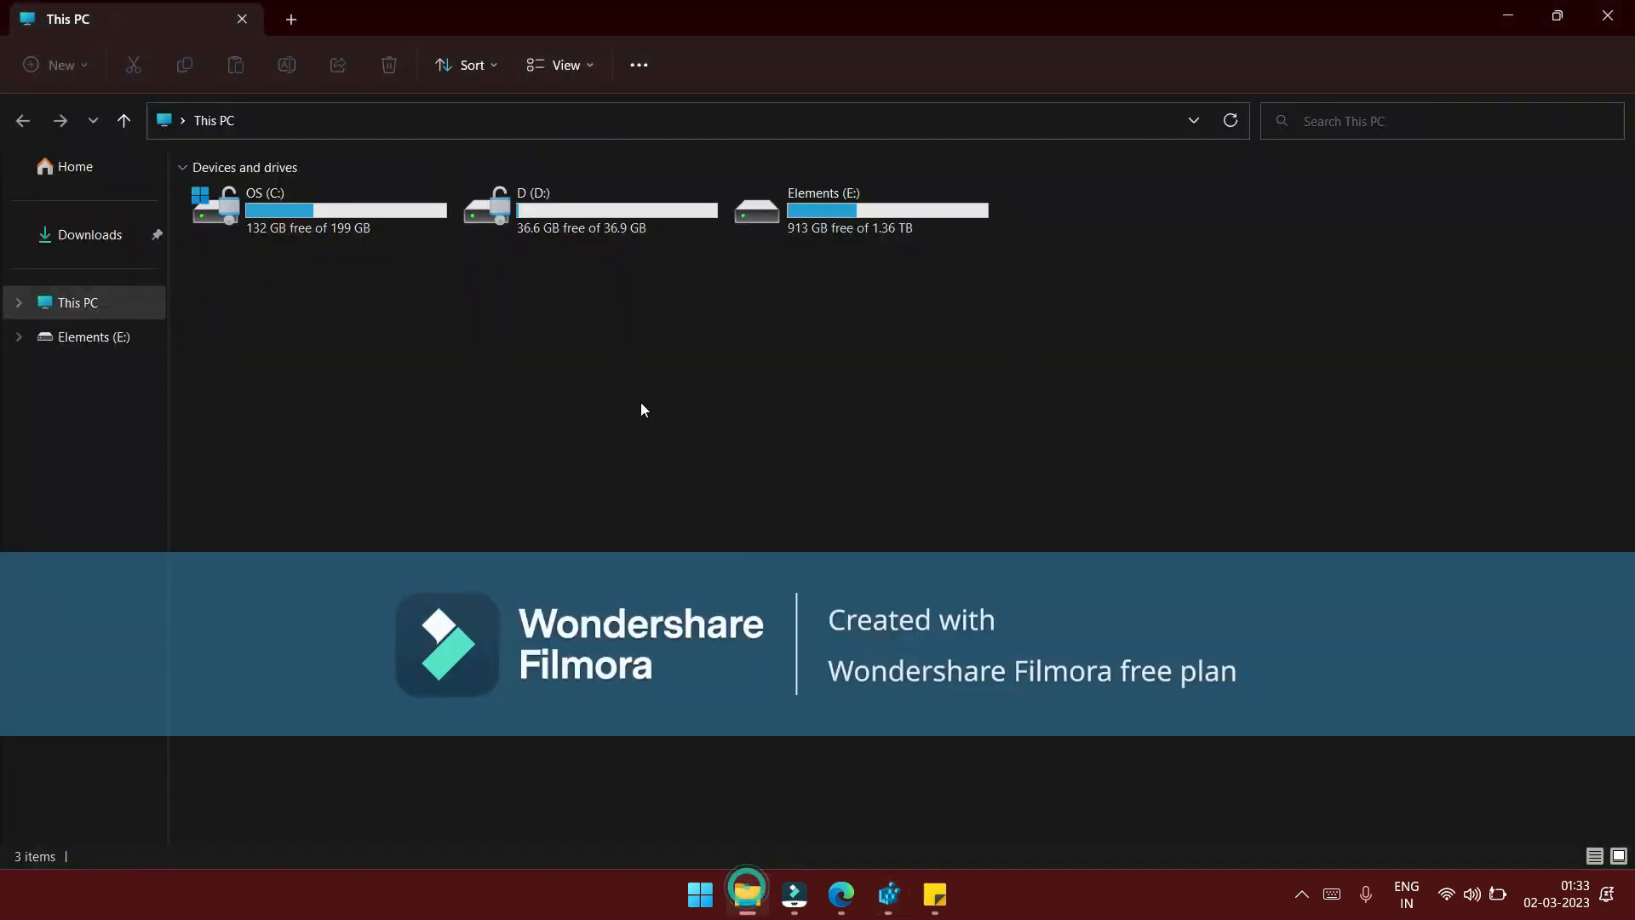
double_click(311, 213)
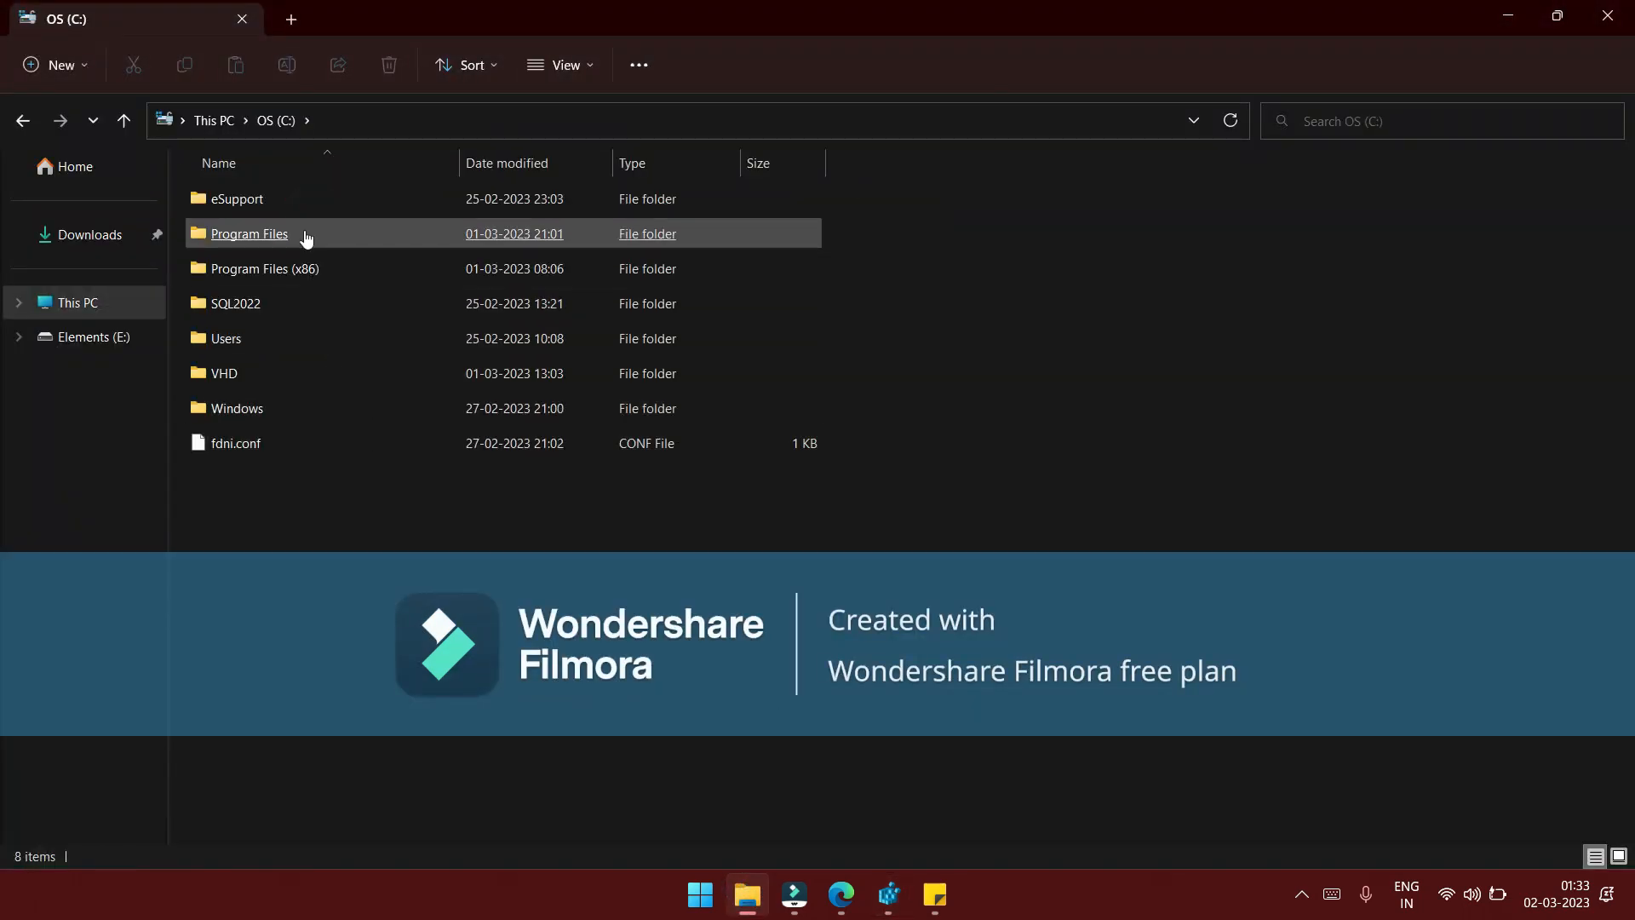
double_click(318, 235)
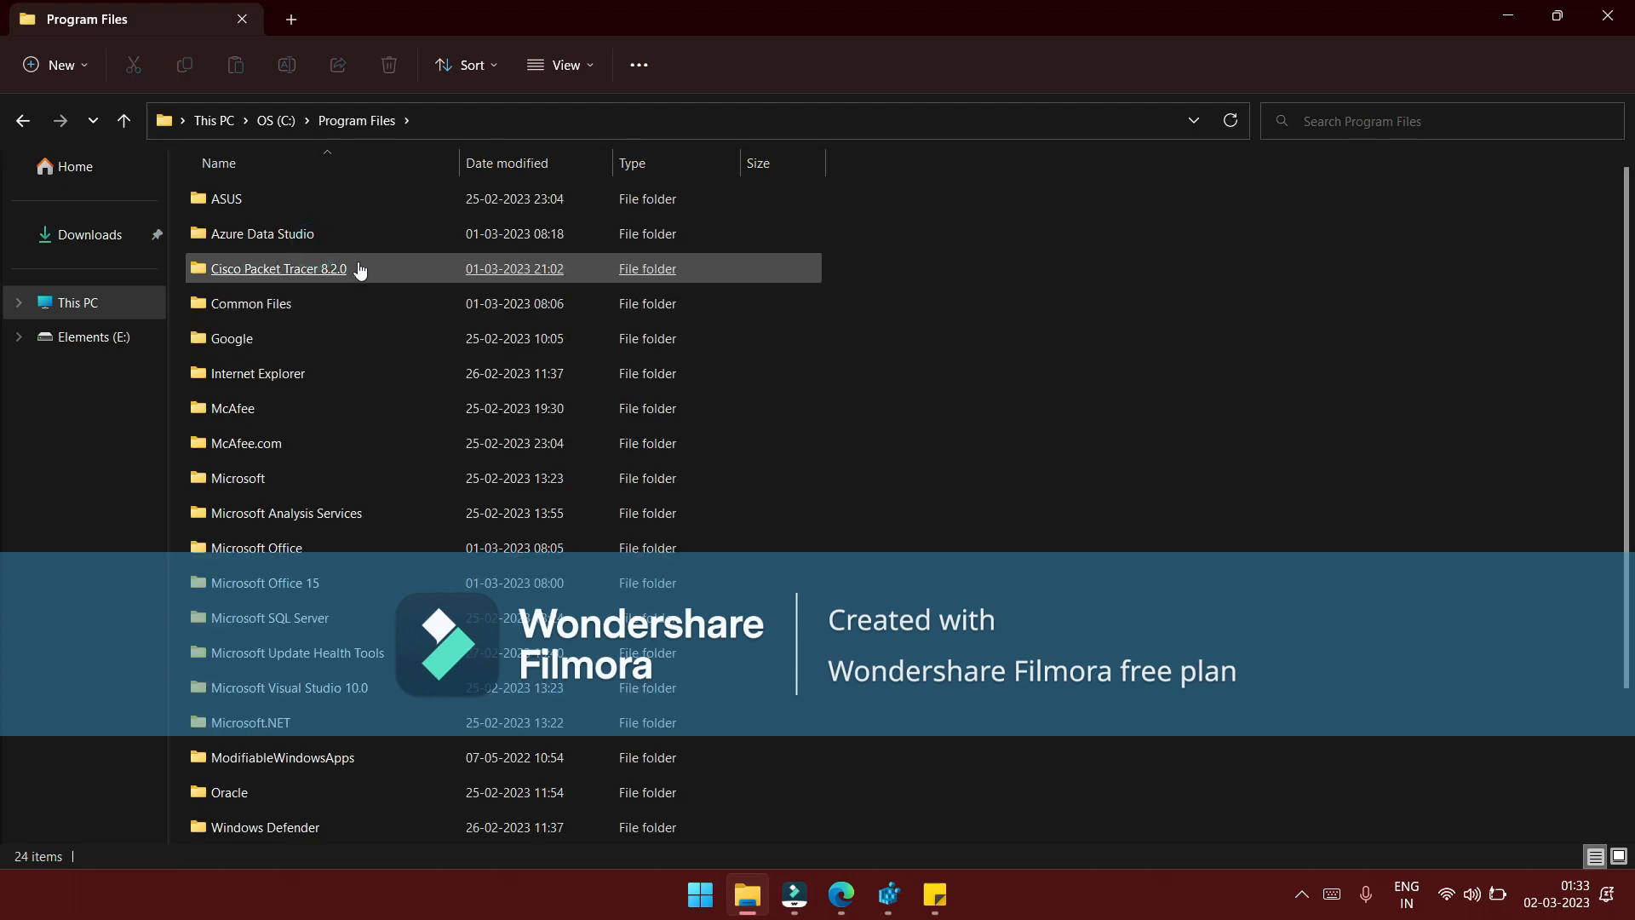
click(301, 310)
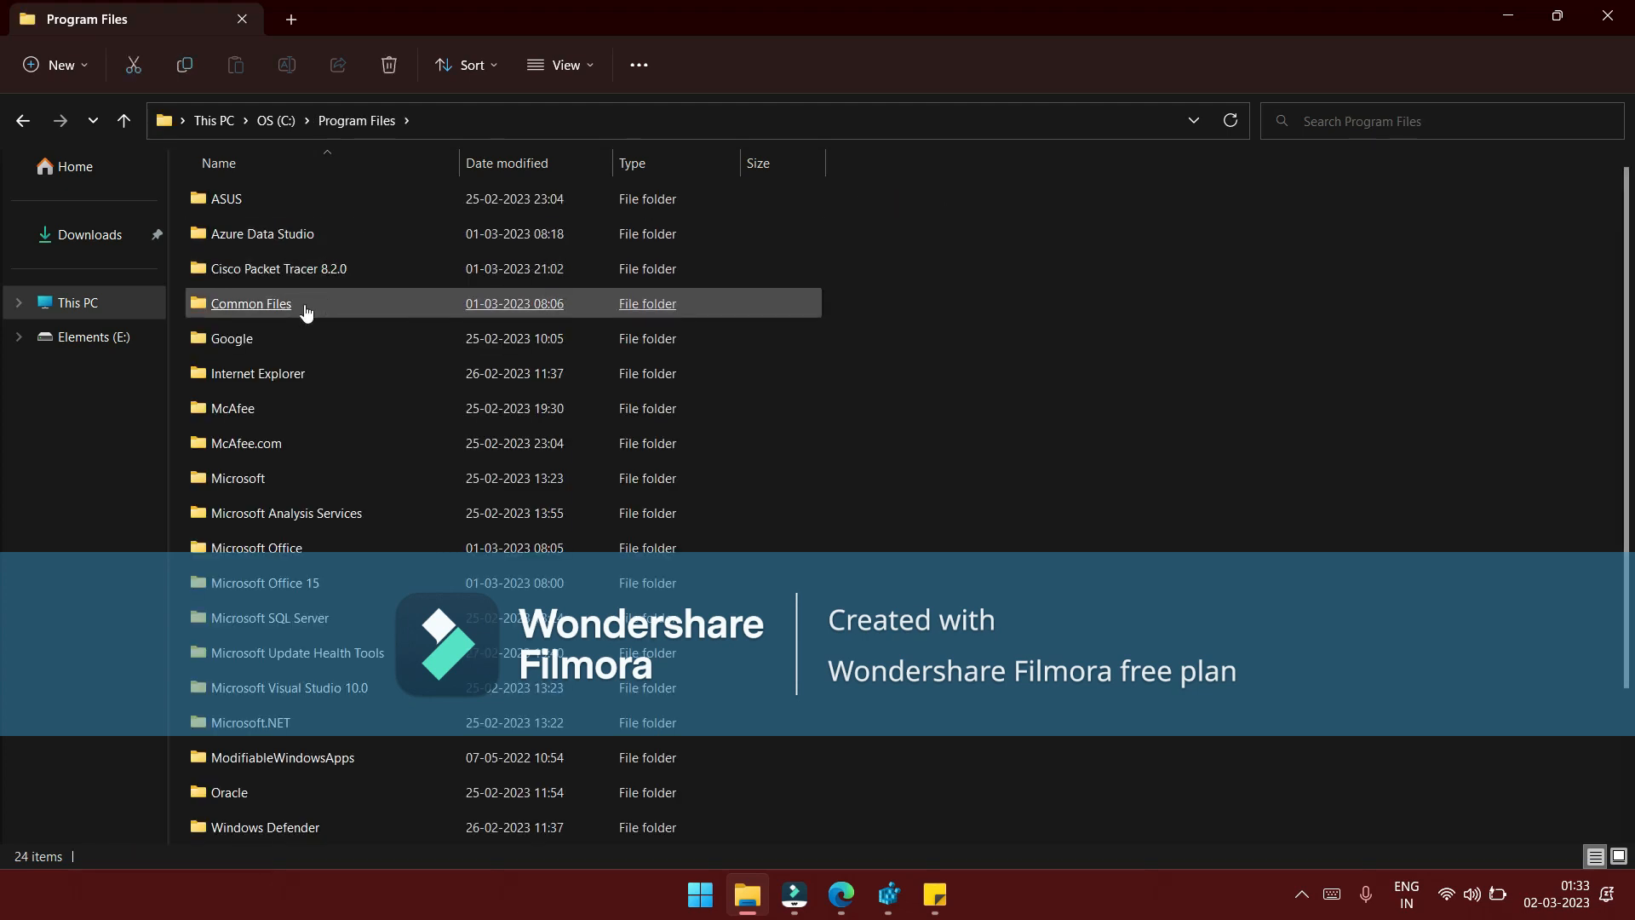
double_click(299, 311)
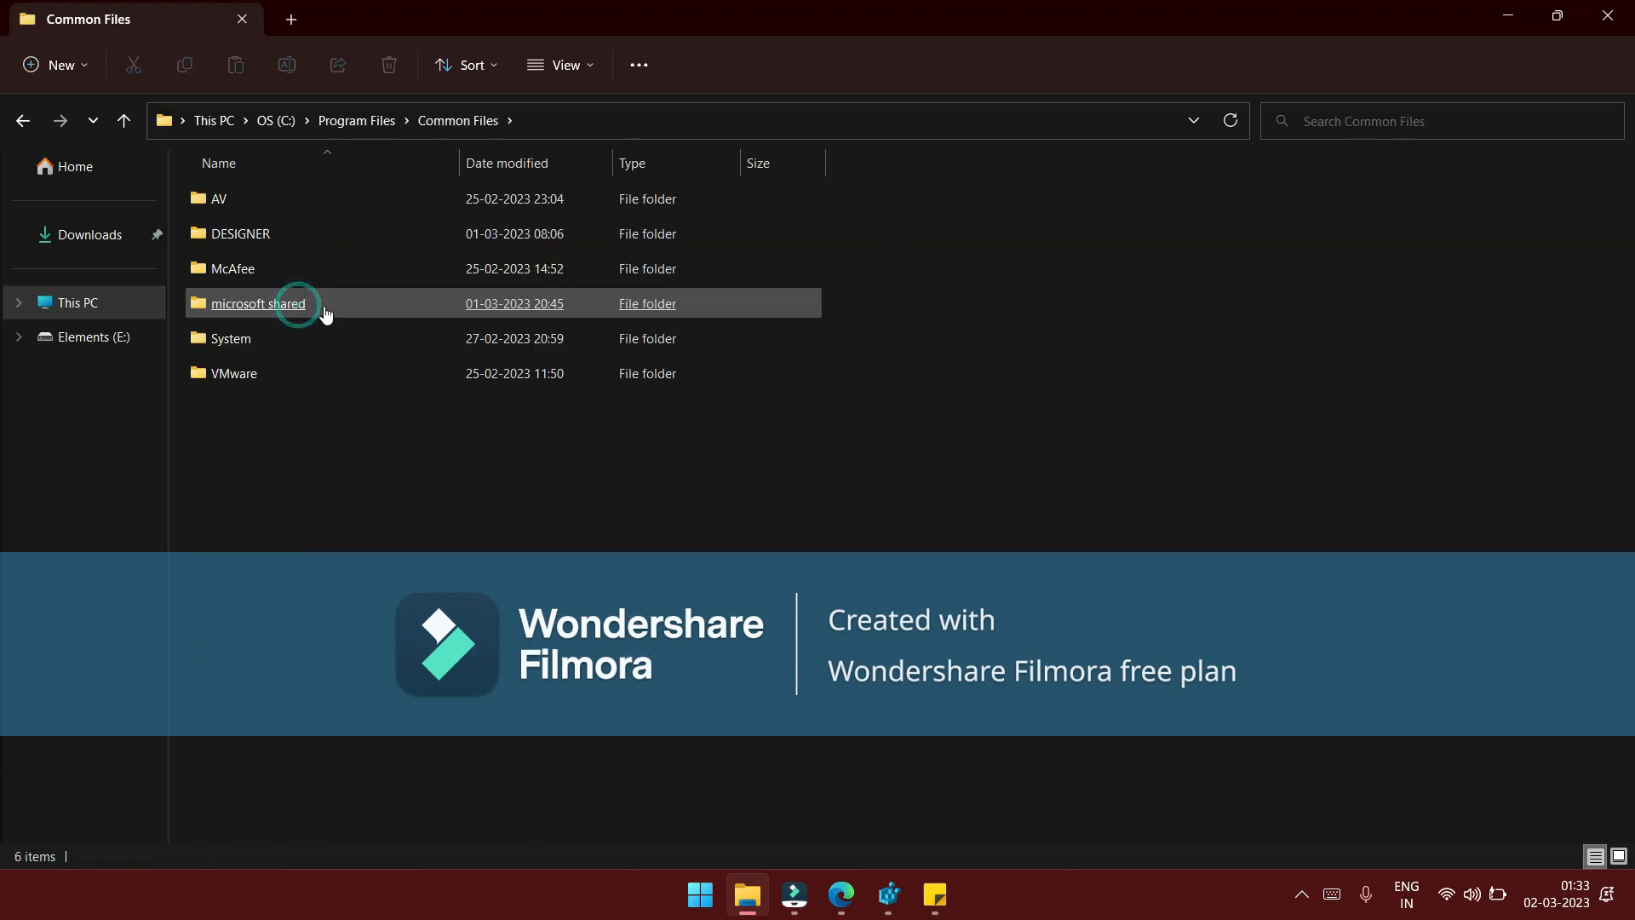
Browse the AV\McAfee VirusScan and System\ado folders inside Common Files and look at the DLL files there
double_click(354, 202)
double_click(342, 204)
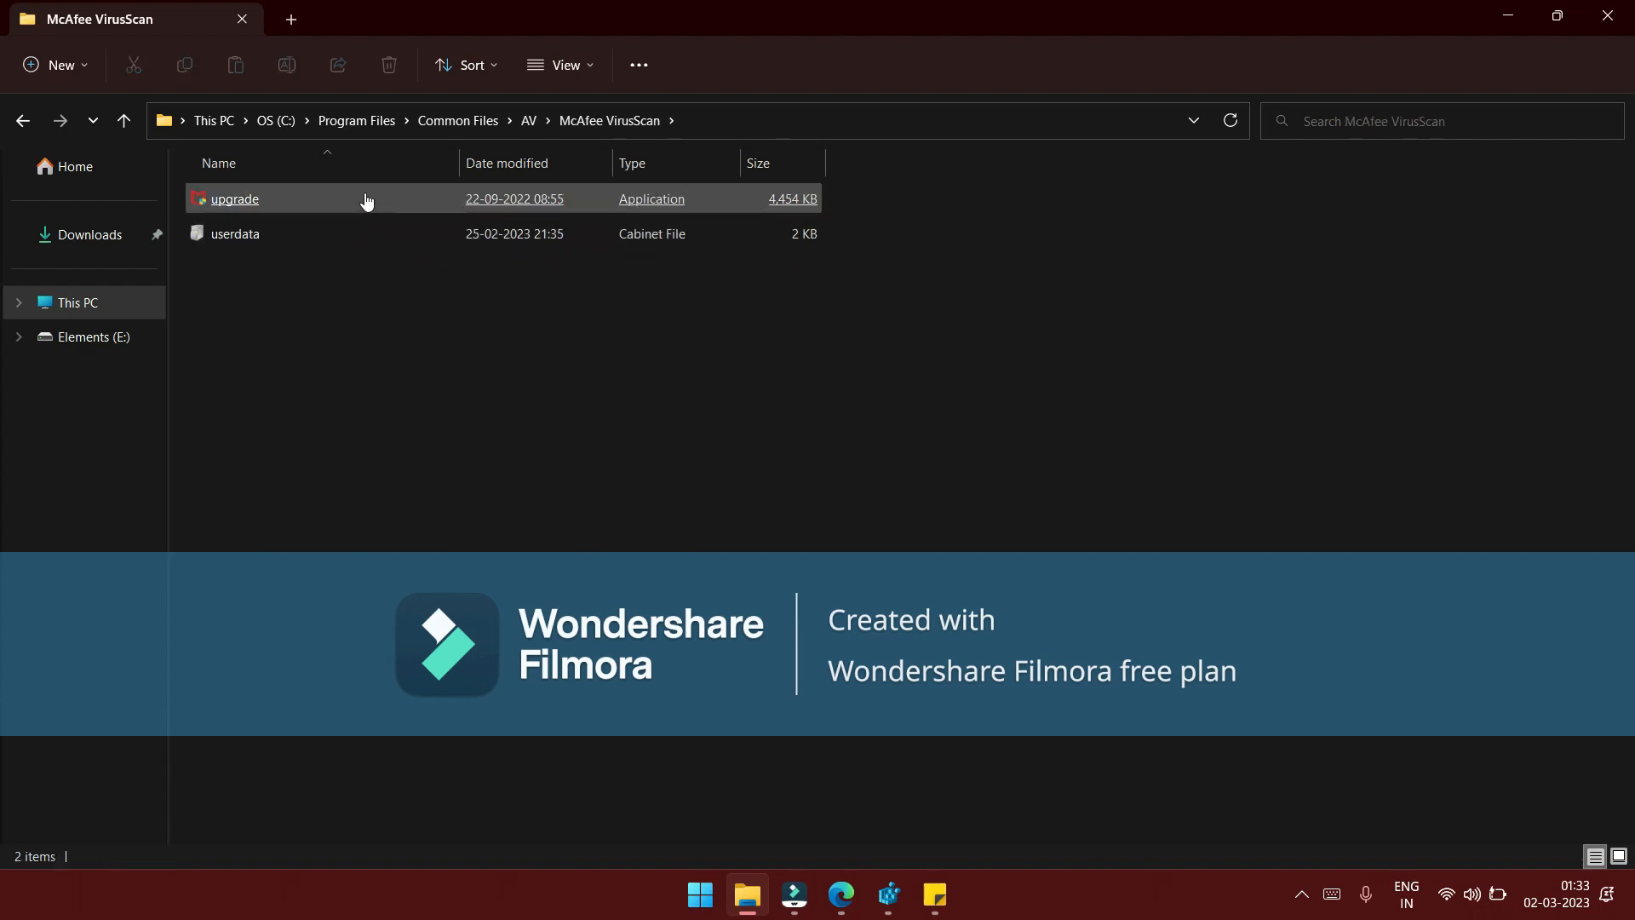
click(436, 121)
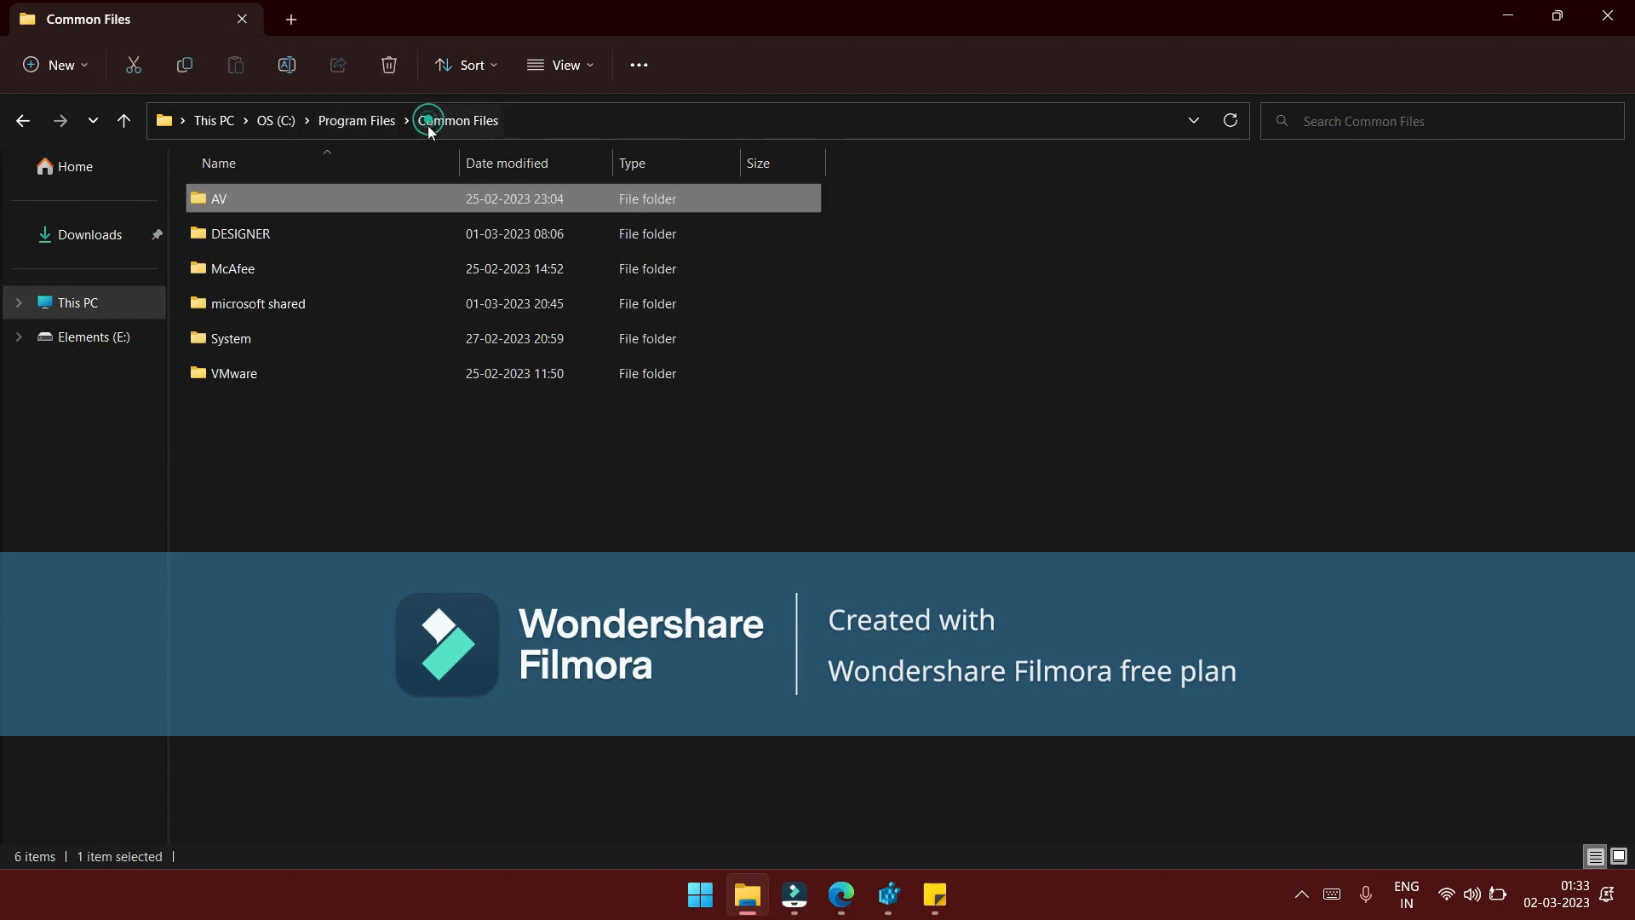
double_click(274, 338)
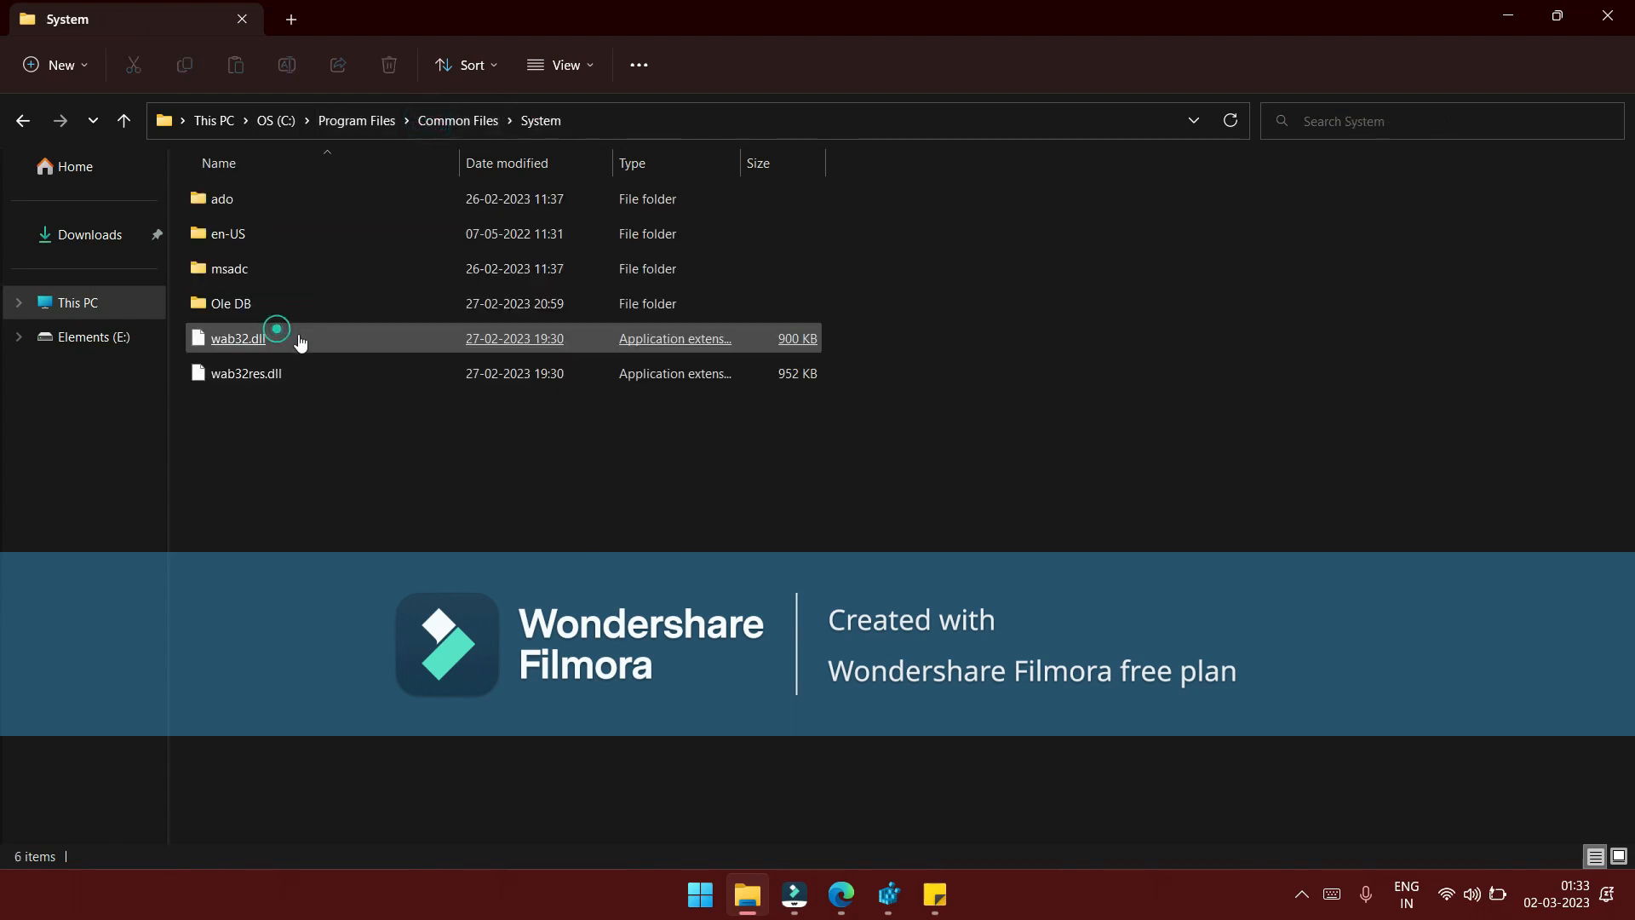
double_click(359, 201)
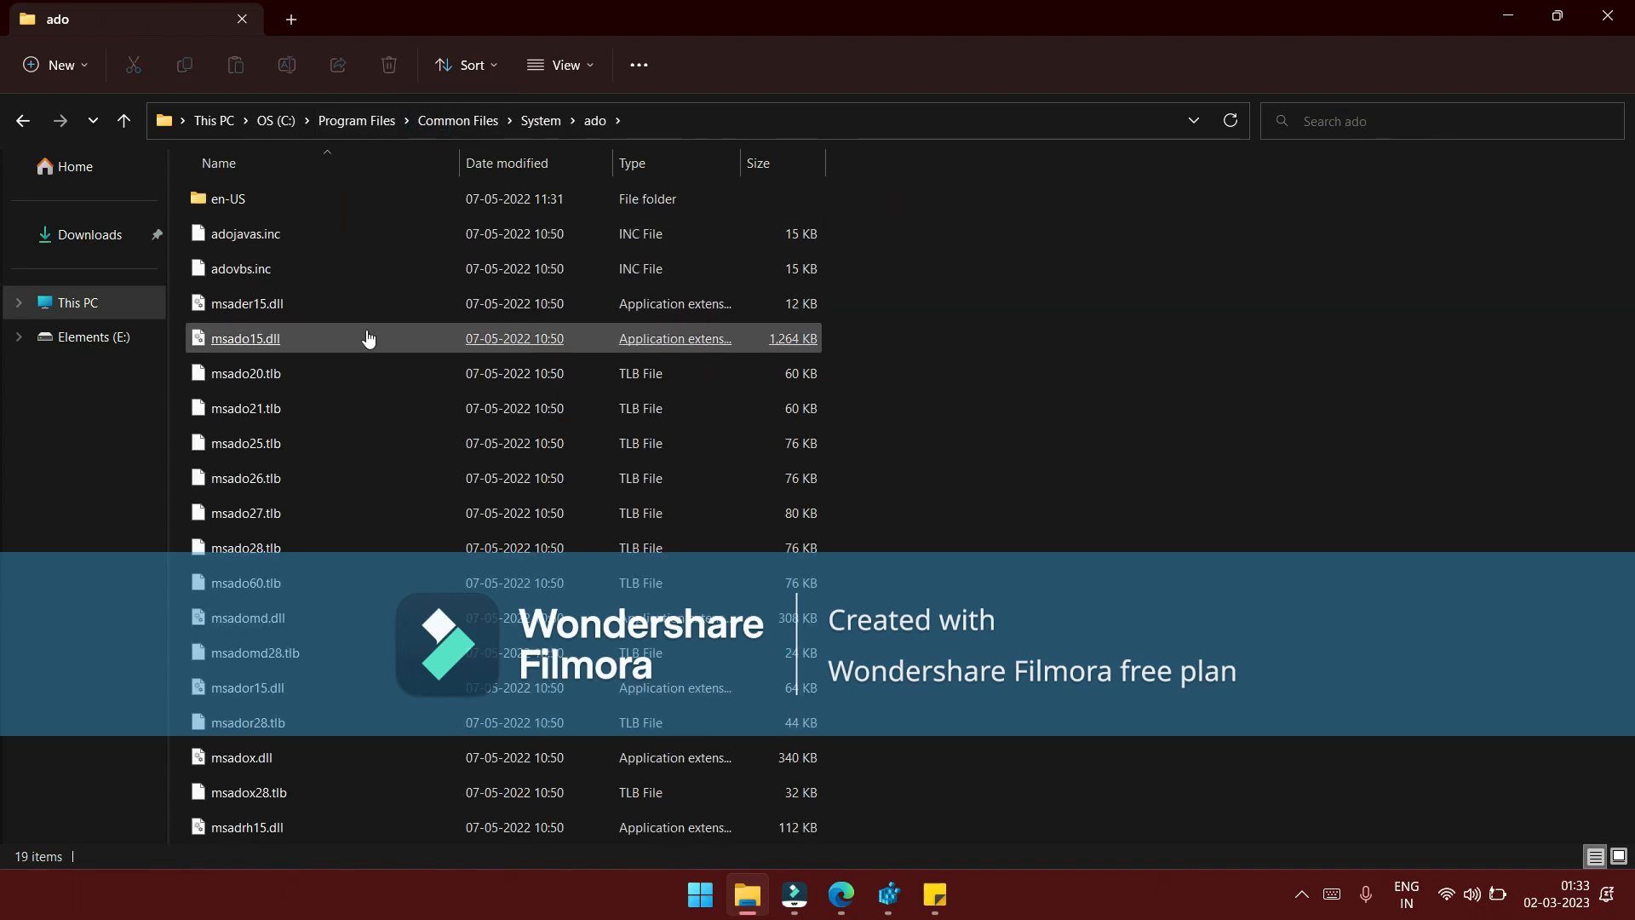
click(286, 311)
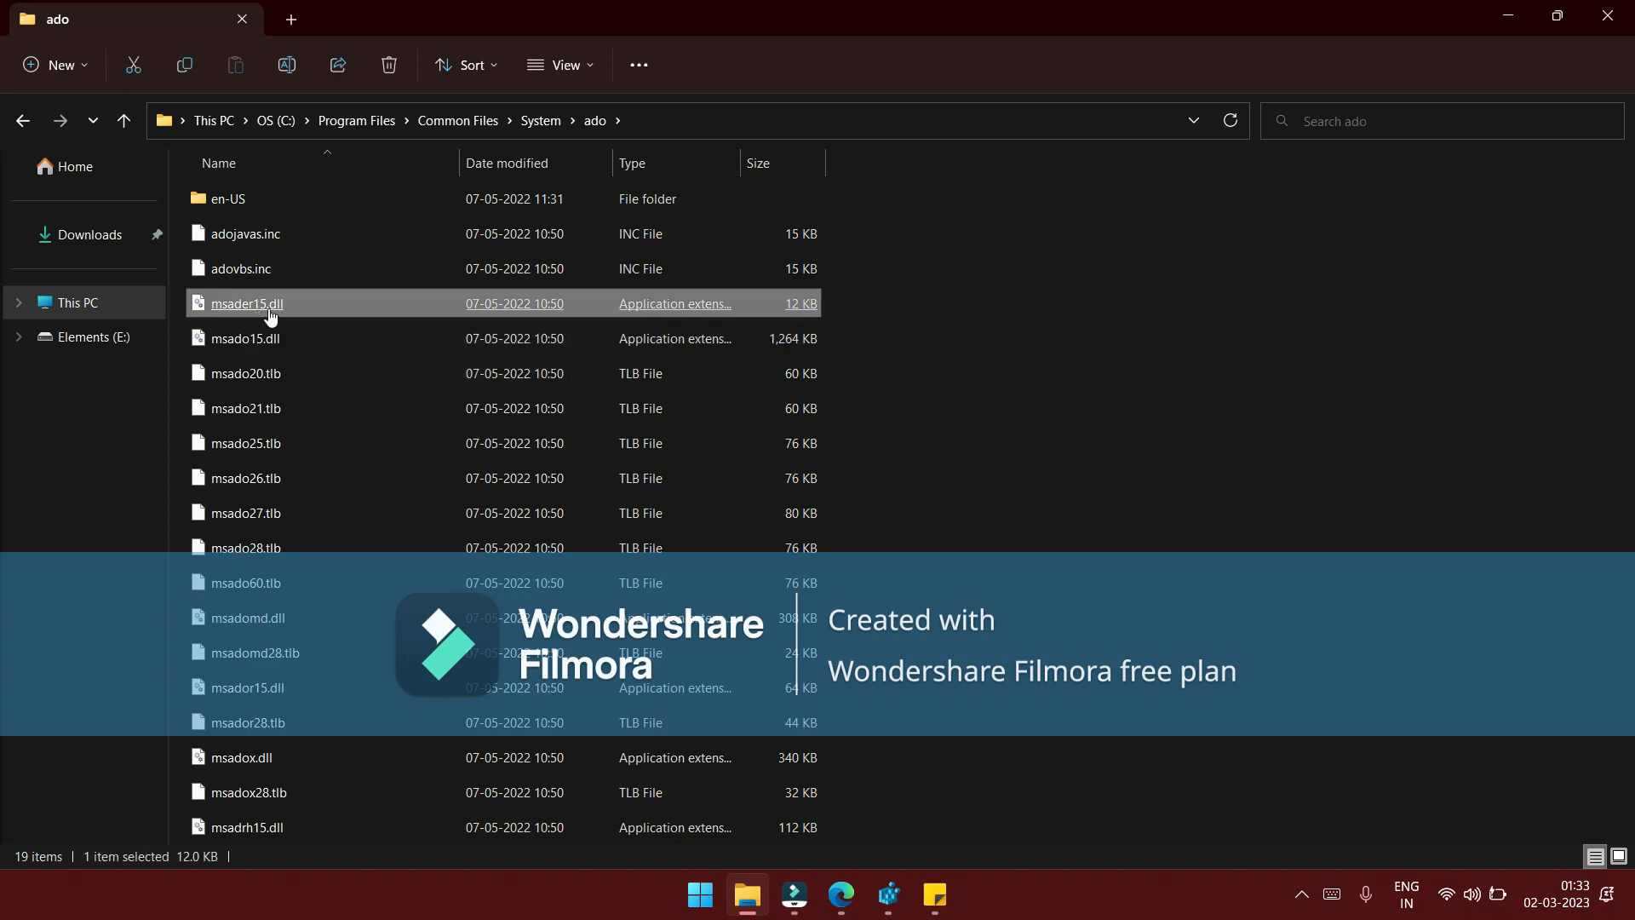
click(231, 351)
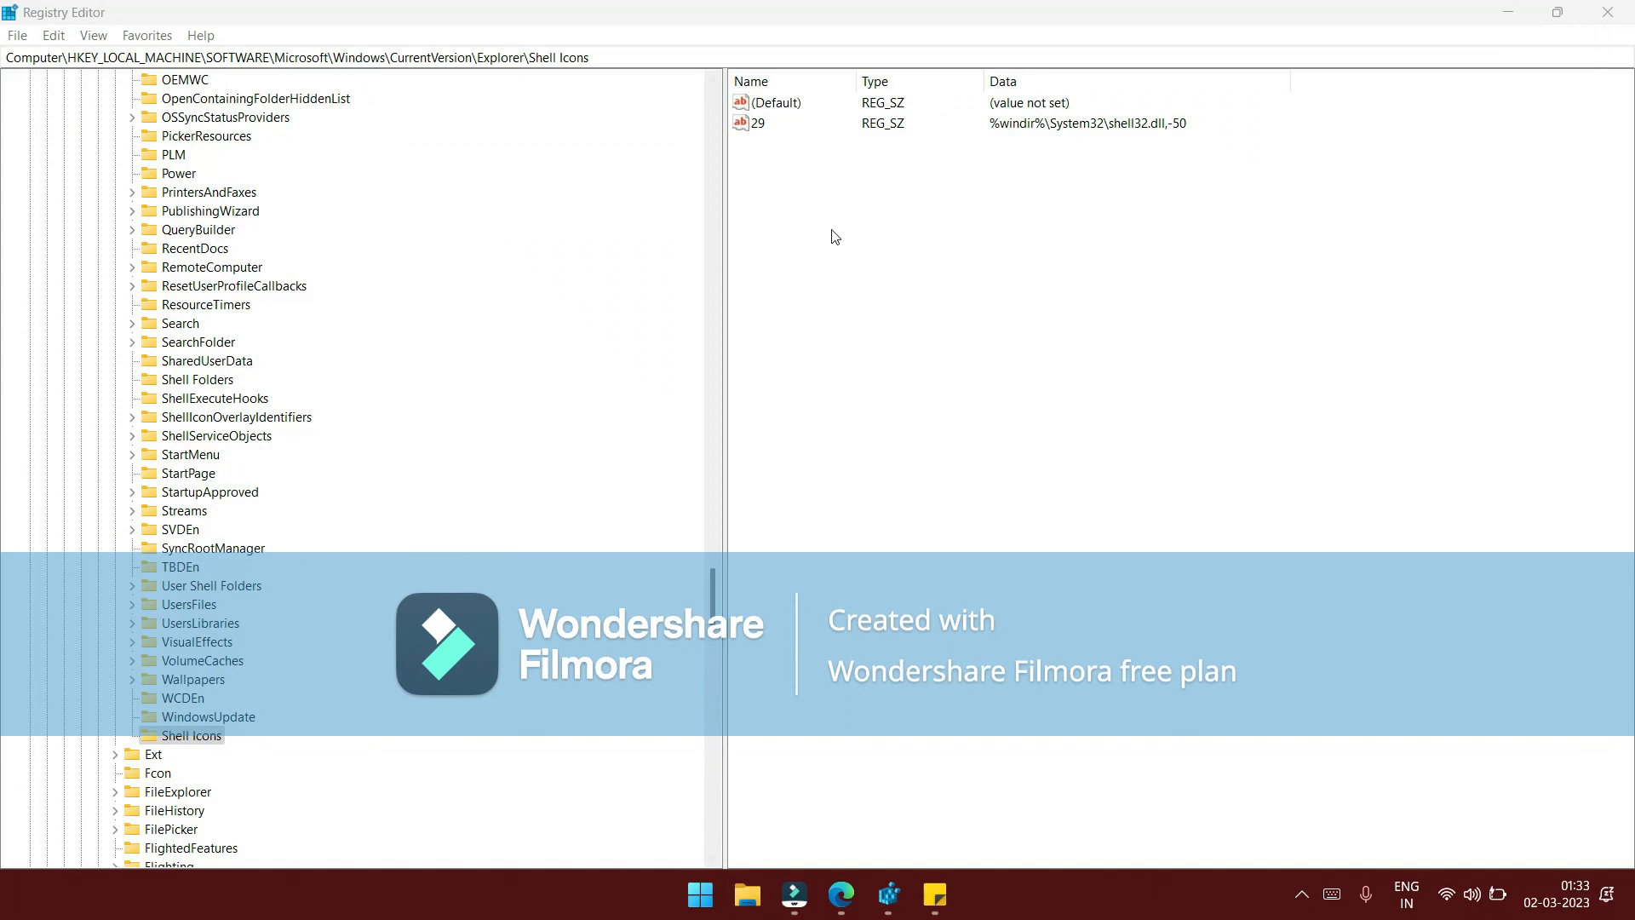
Switch back to Registry Editor and exit it
click(835, 237)
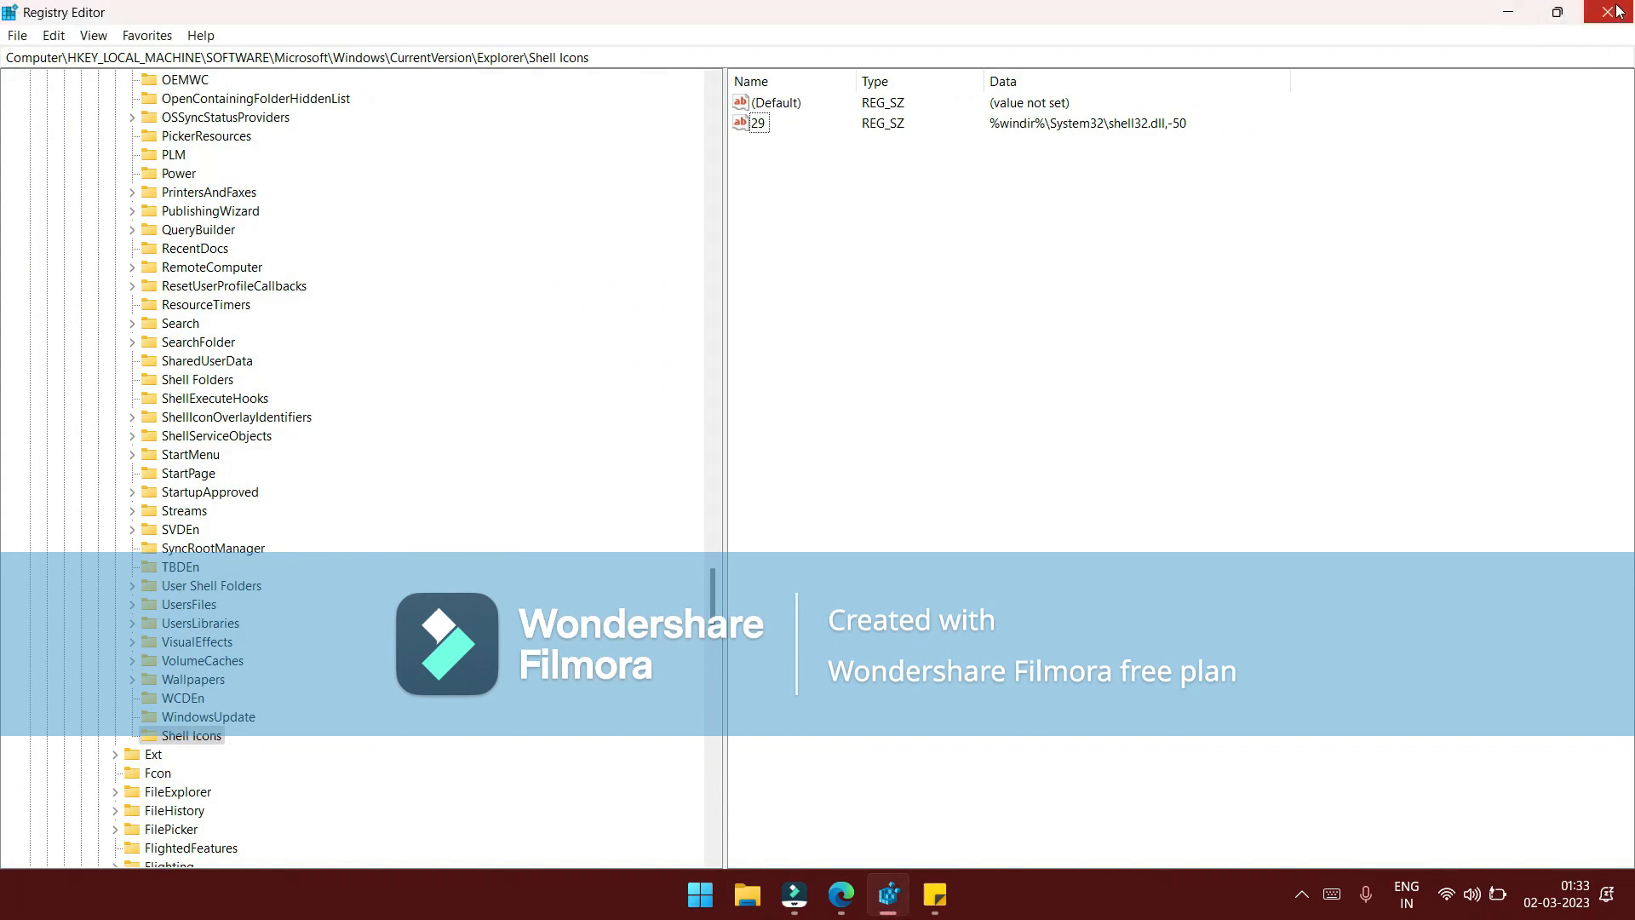
click(17, 36)
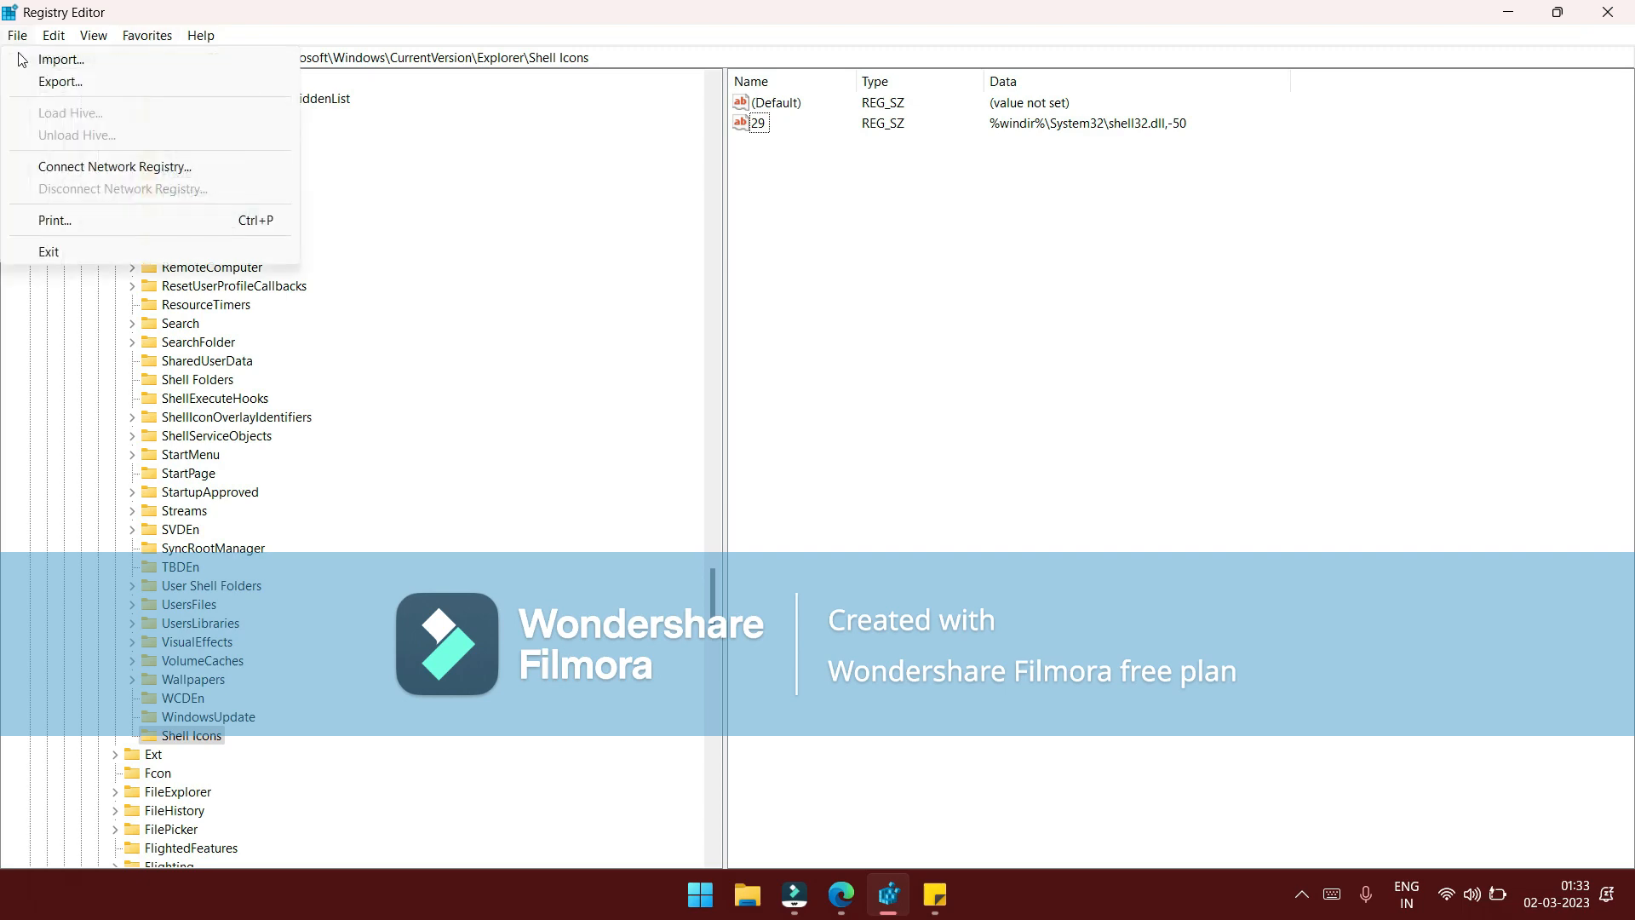
click(51, 248)
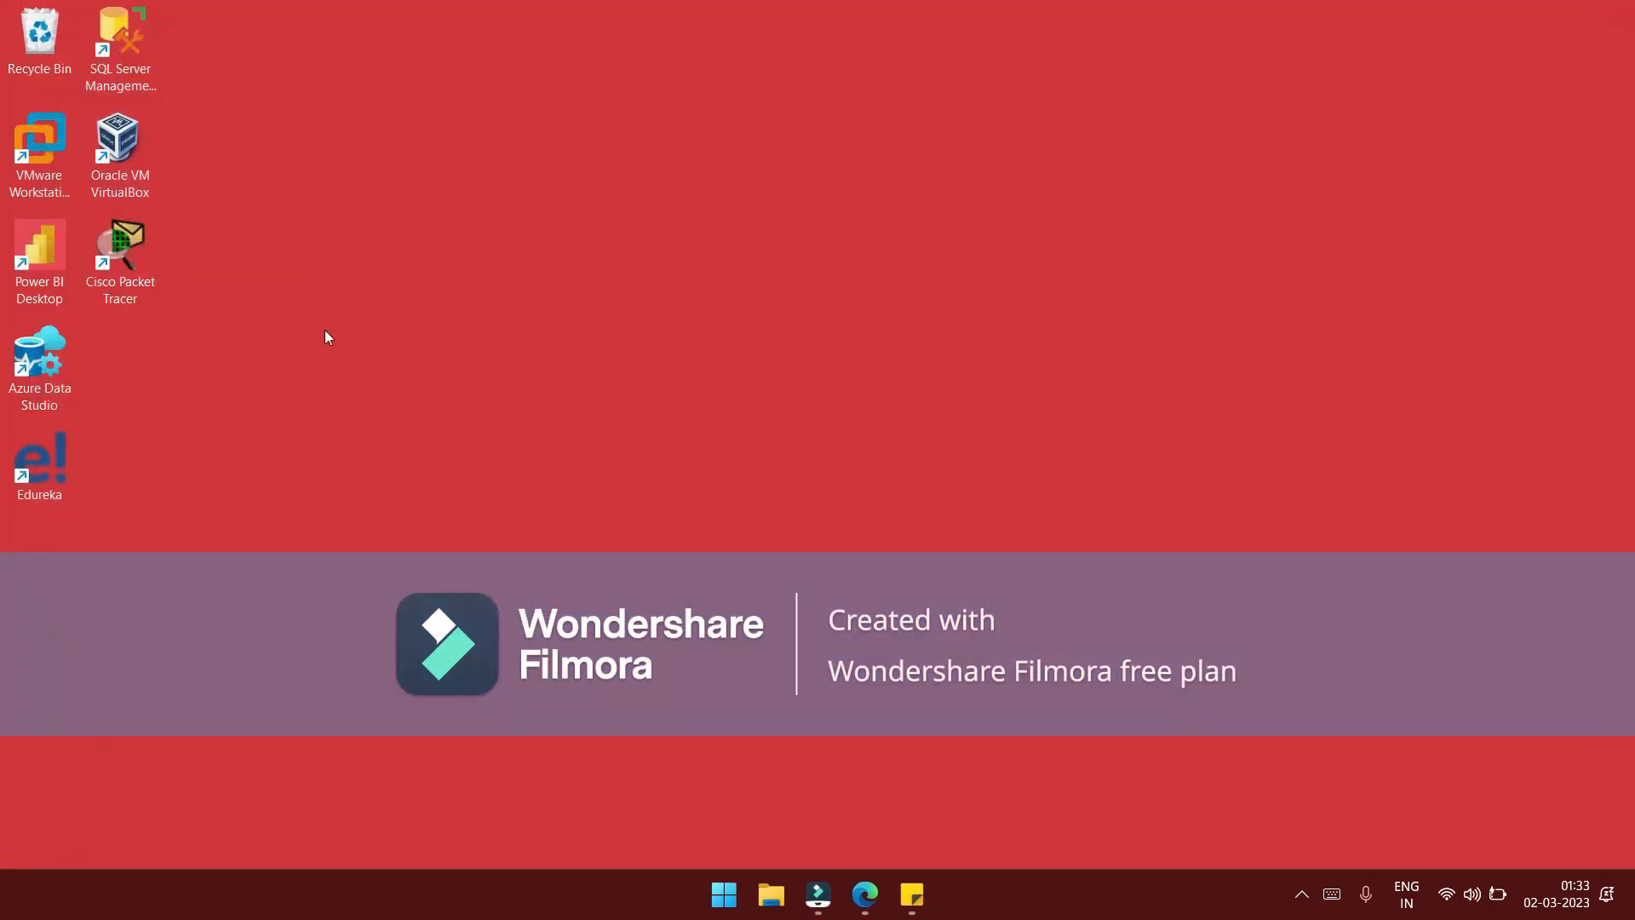
Open Task Manager
right_click(724, 894)
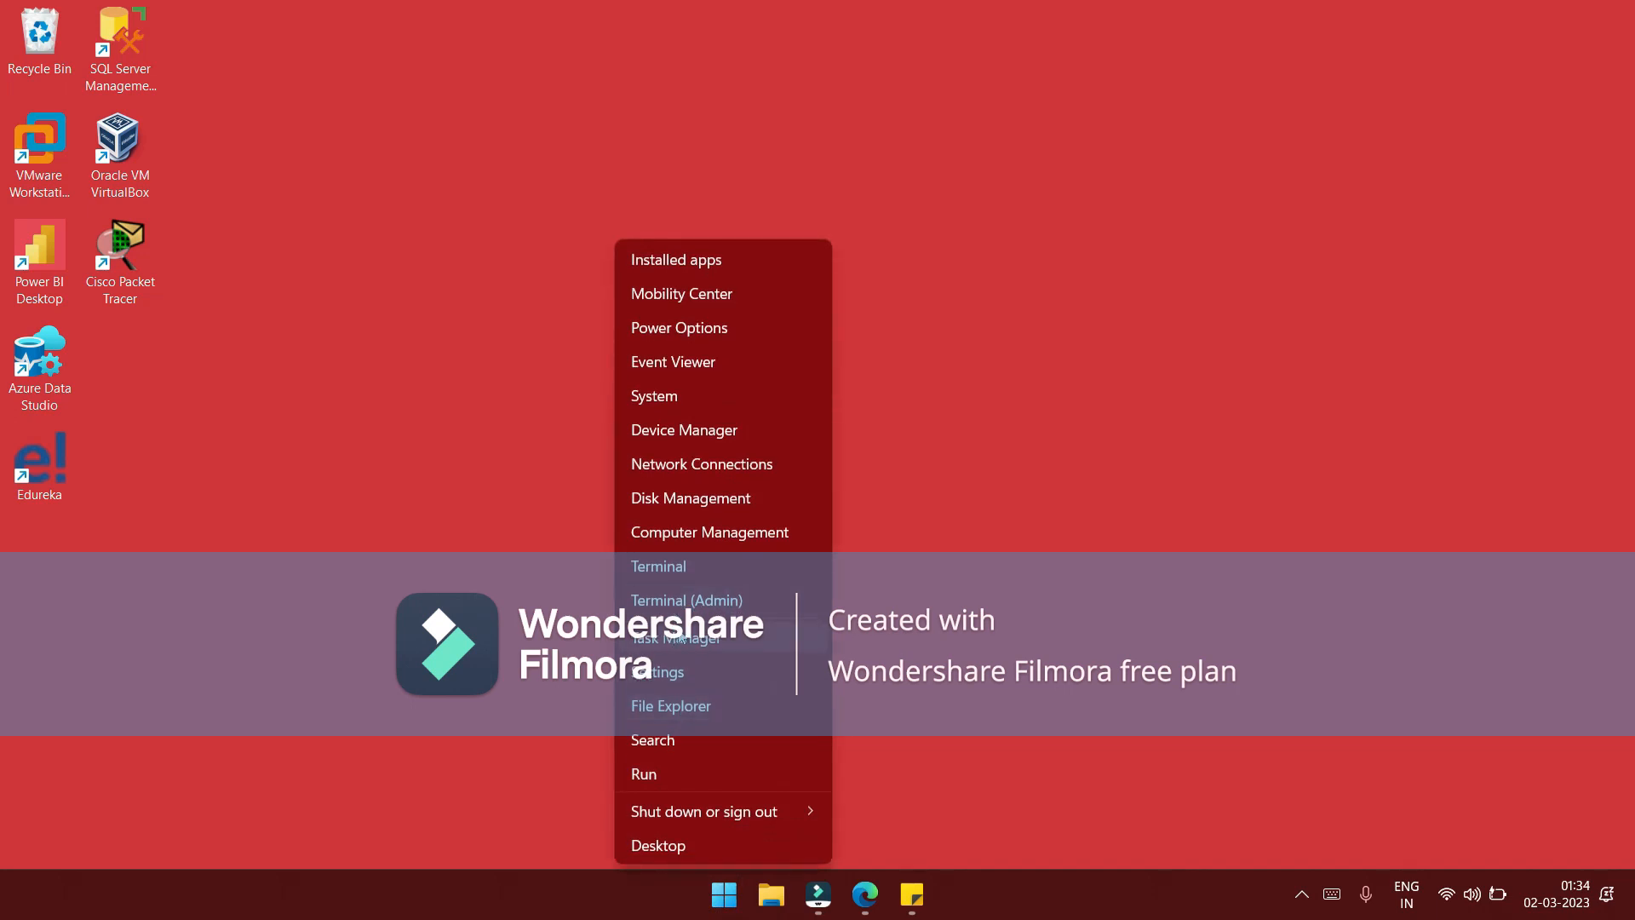
right_click(1030, 896)
right_click(1031, 896)
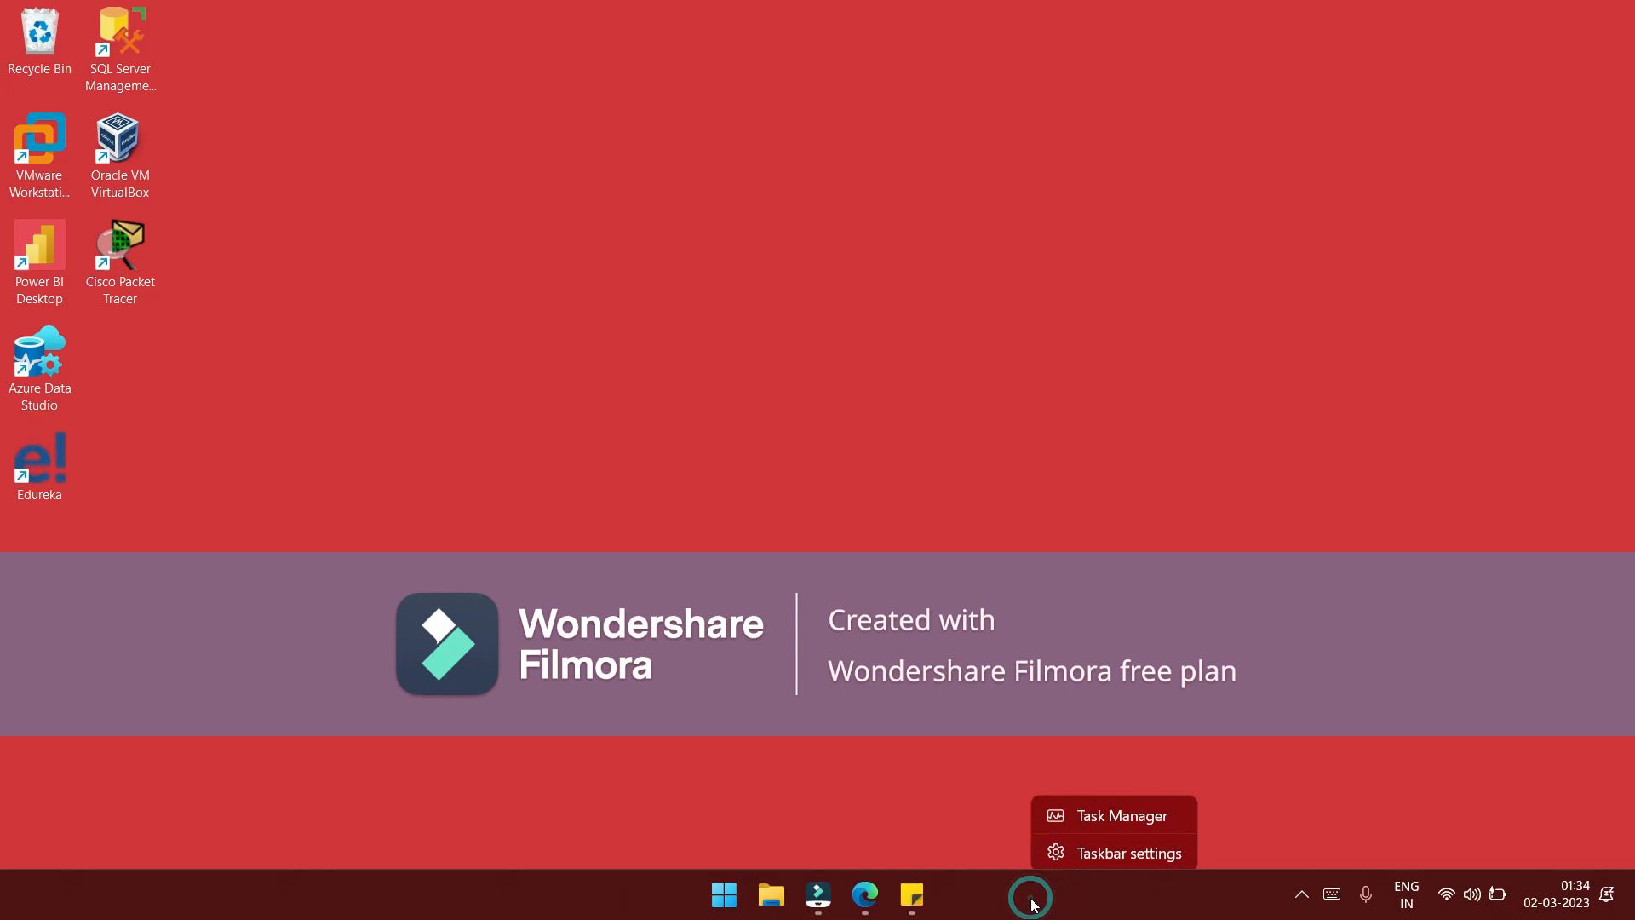
click(1079, 813)
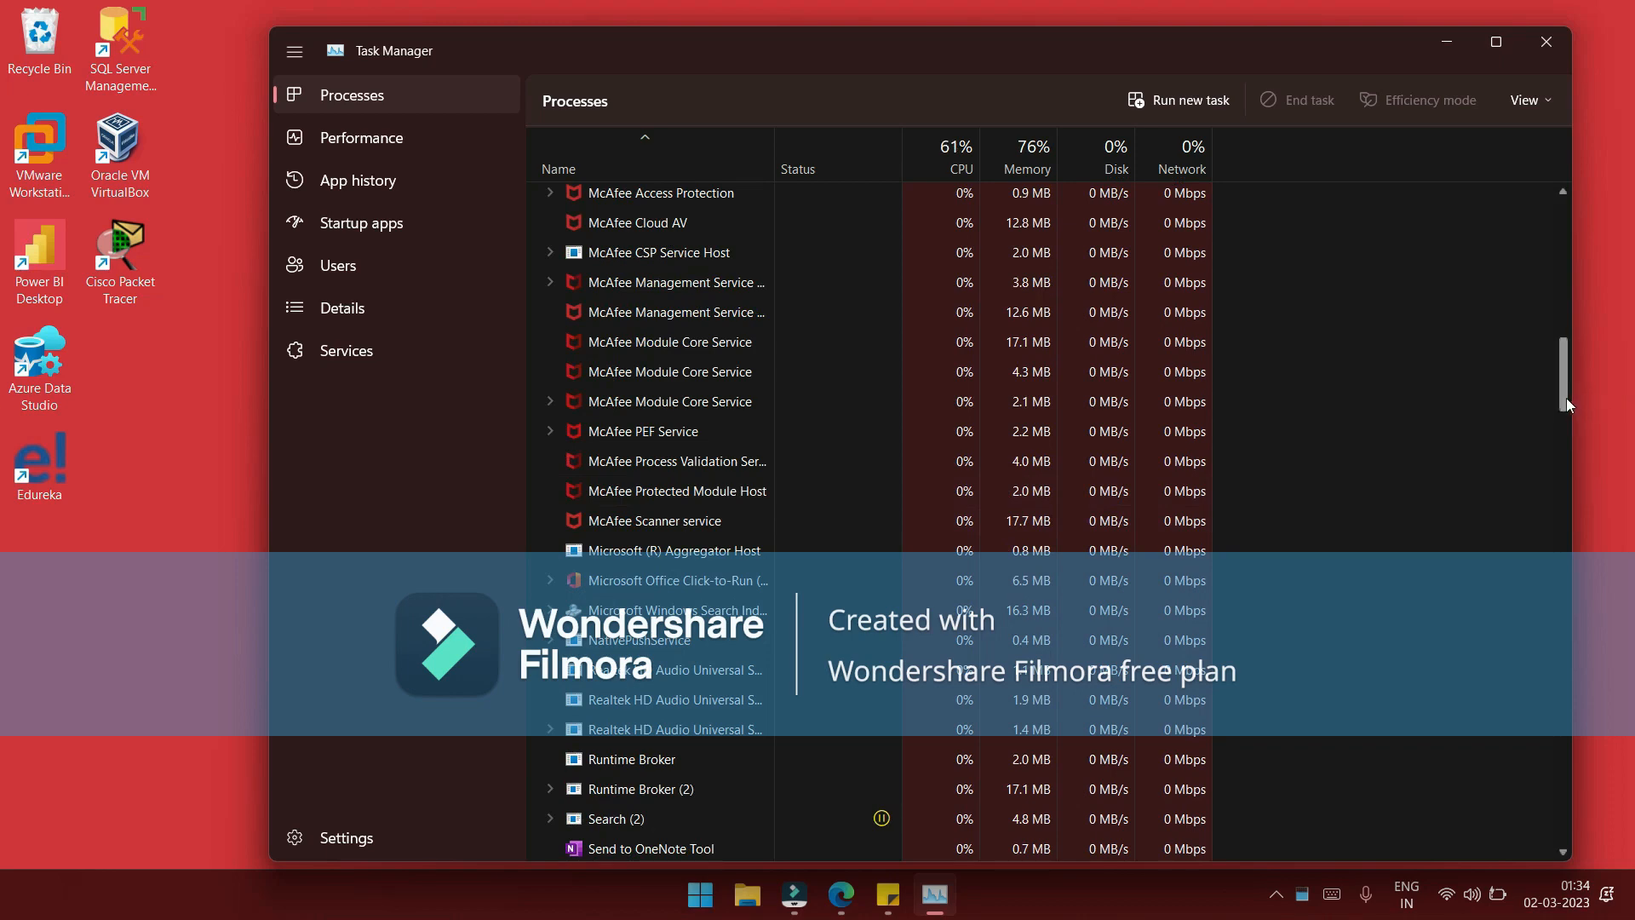
Restart the Windows Explorer process and check the shortcut icons on the desktop
drag(1565, 397, 1502, 872)
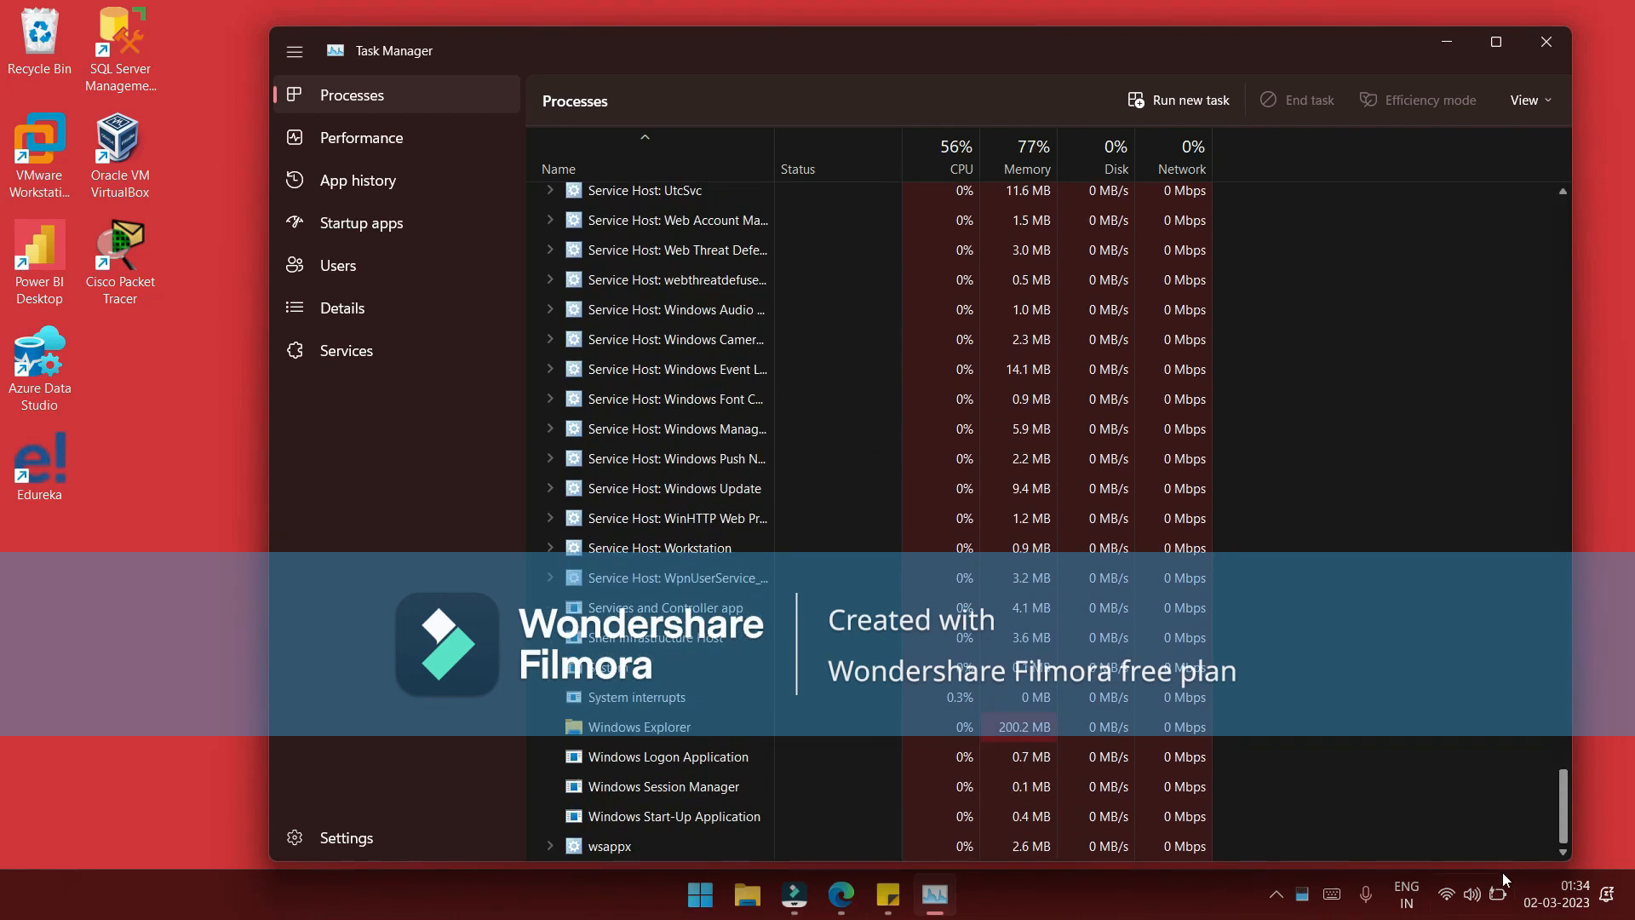
click(669, 728)
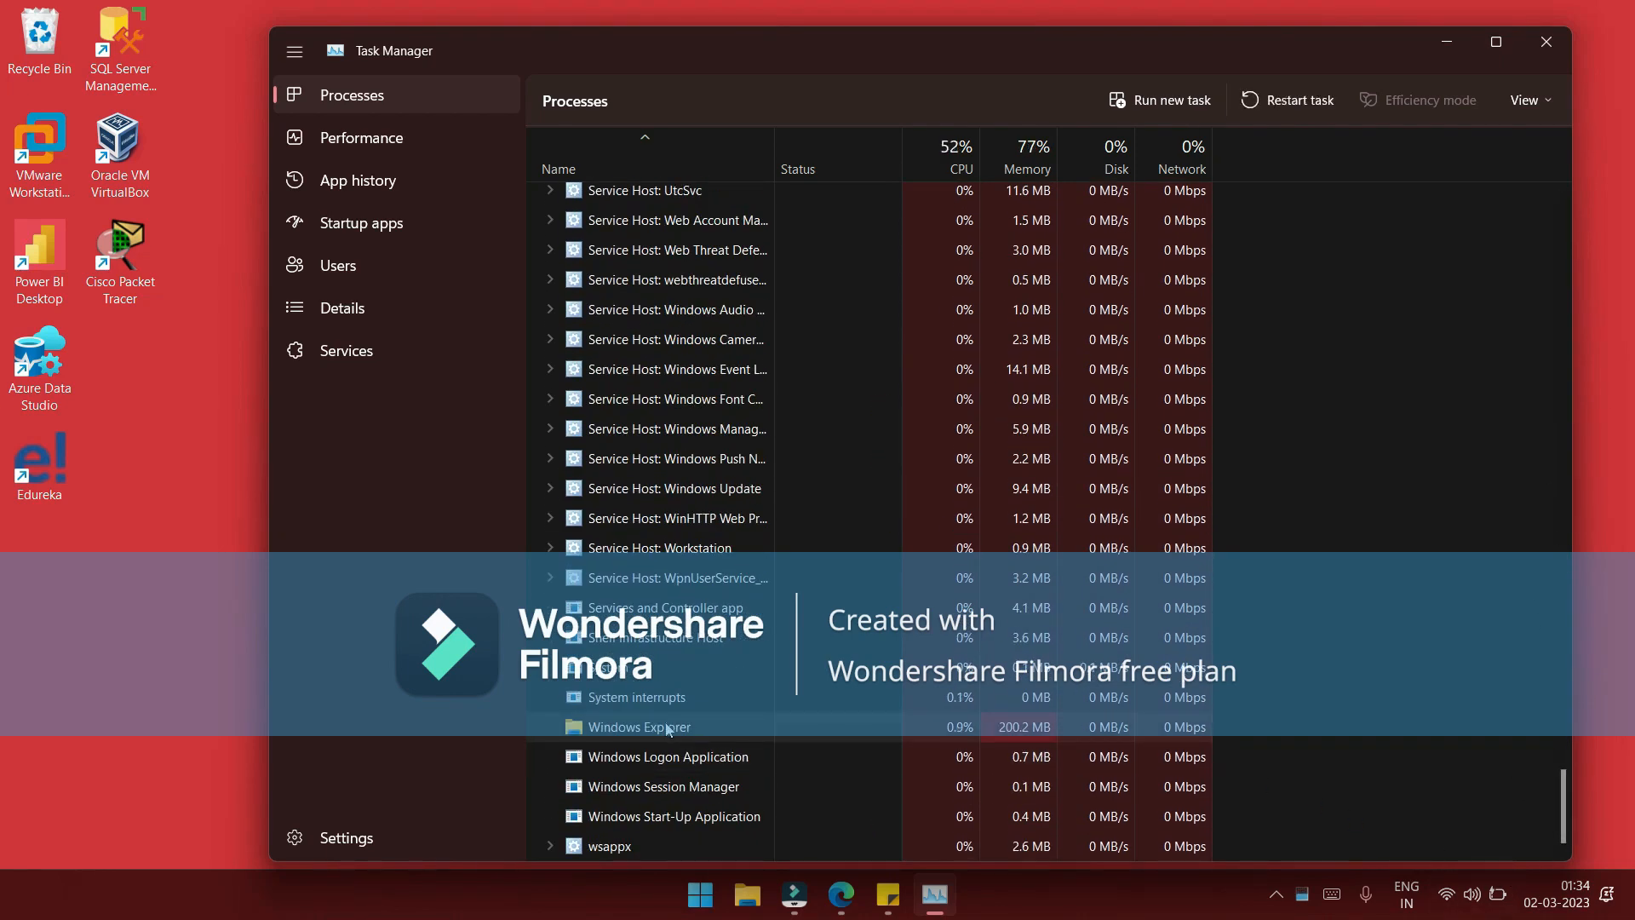
click(1296, 100)
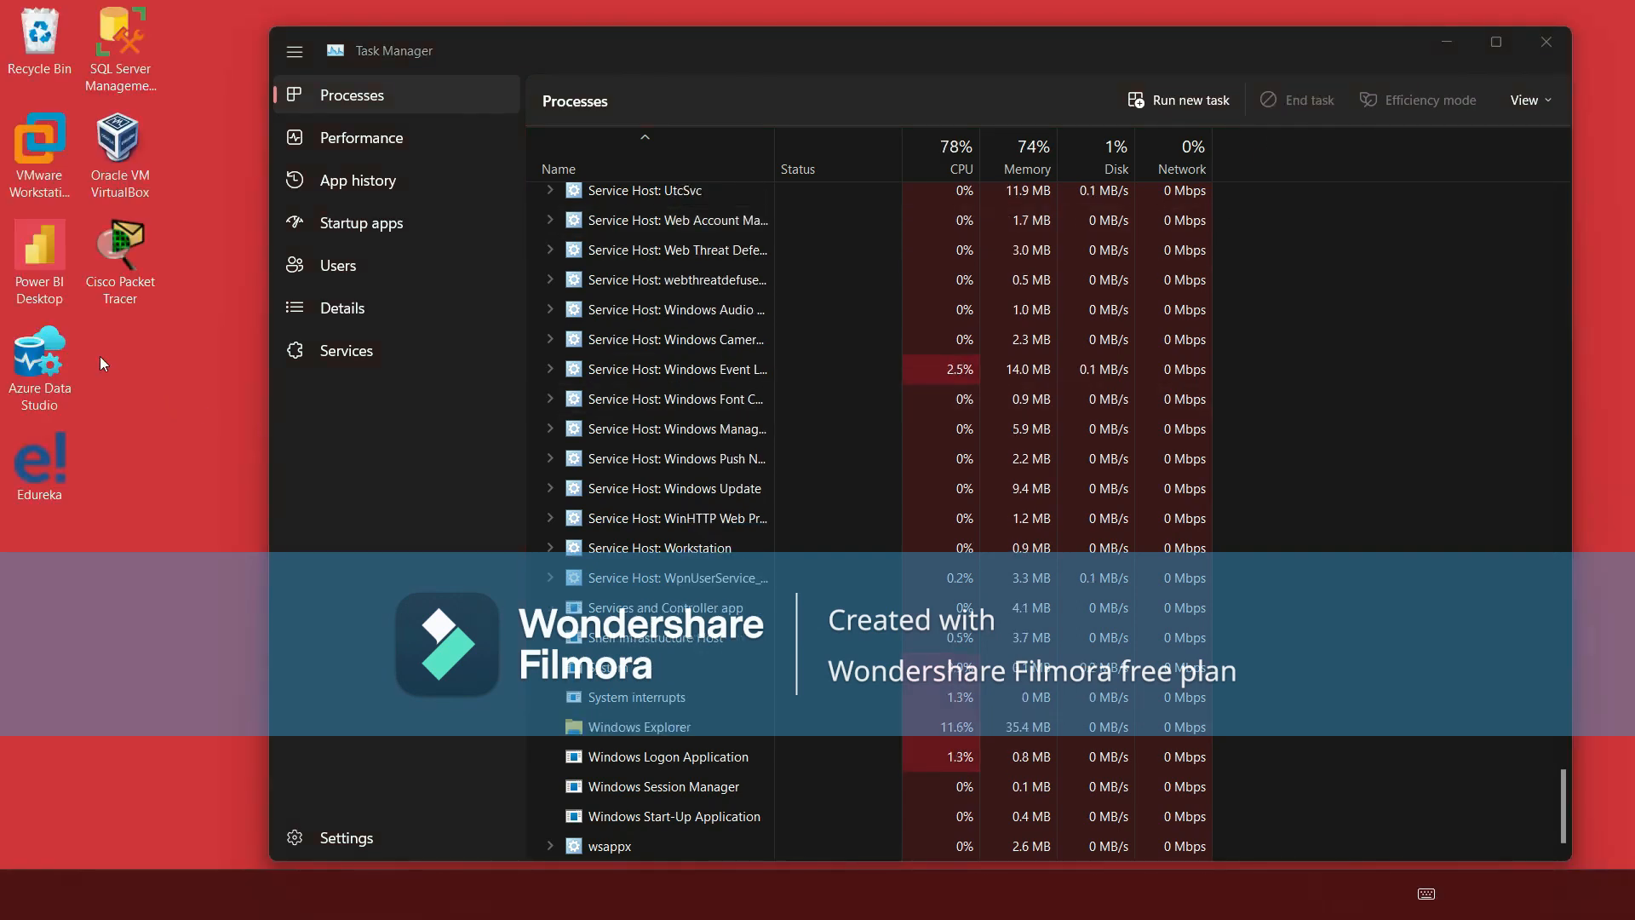
drag(53, 610, 222, 22)
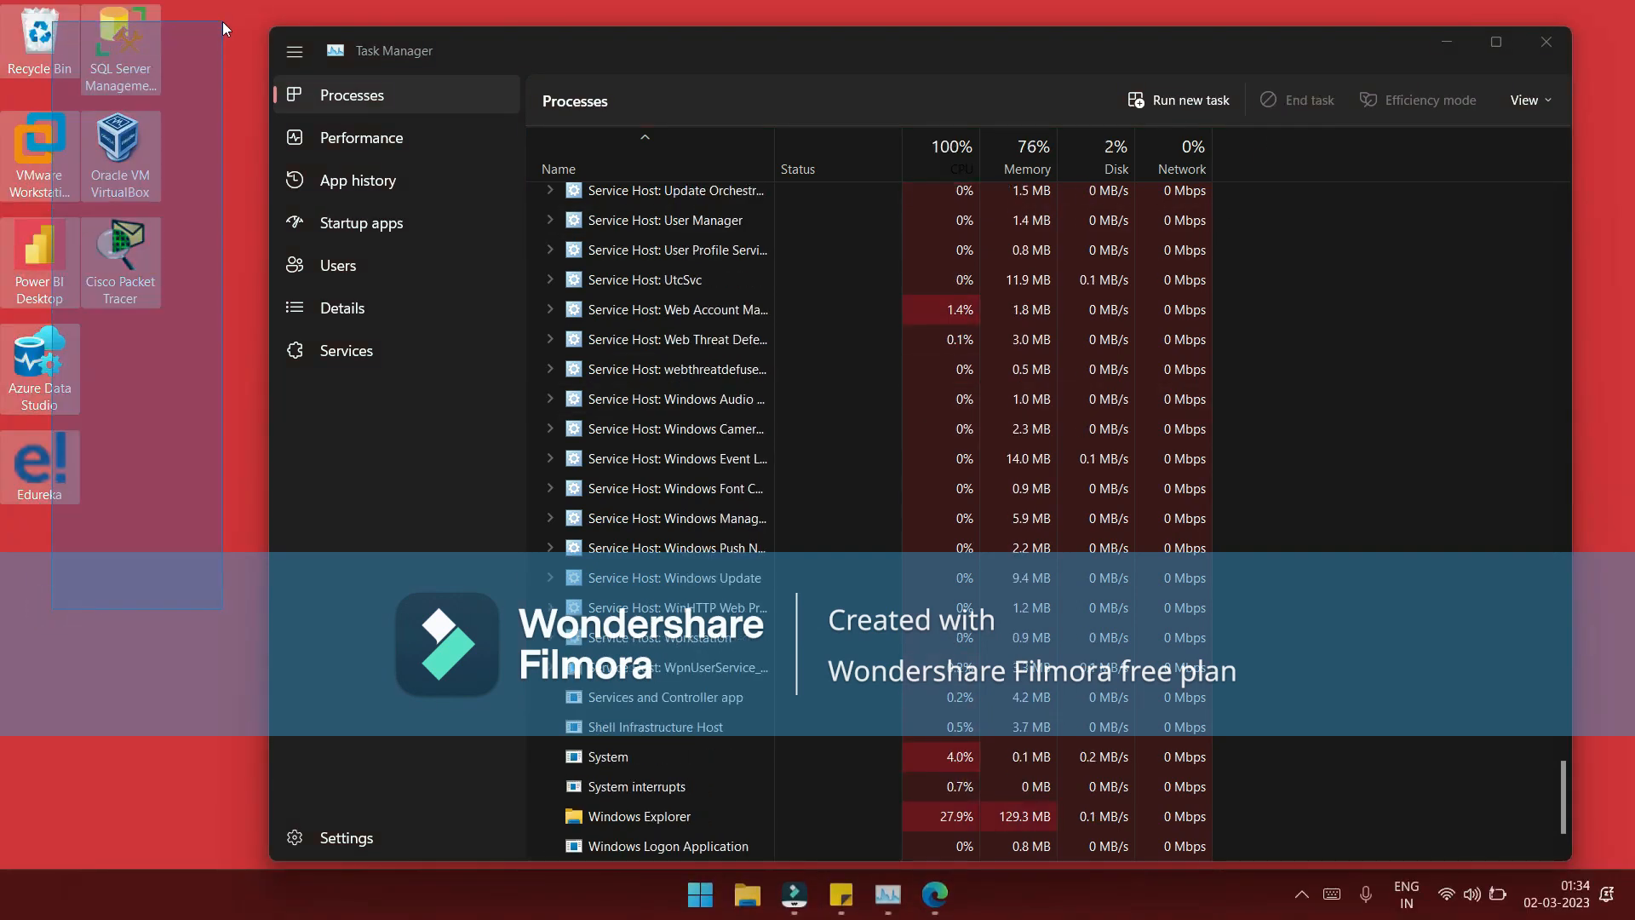
click(125, 558)
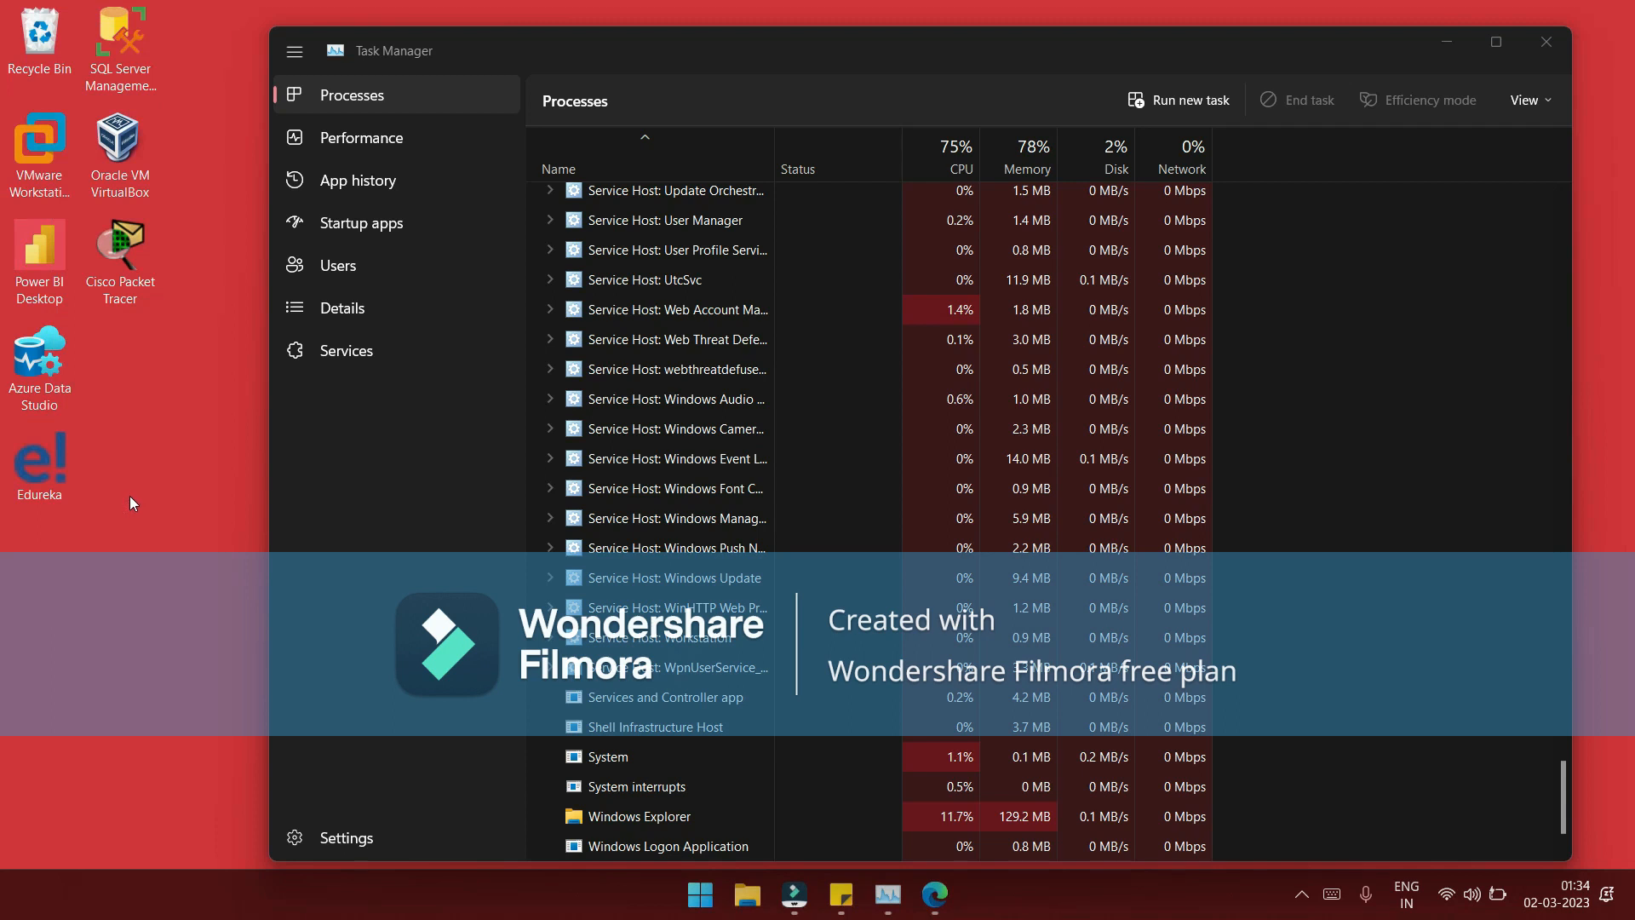